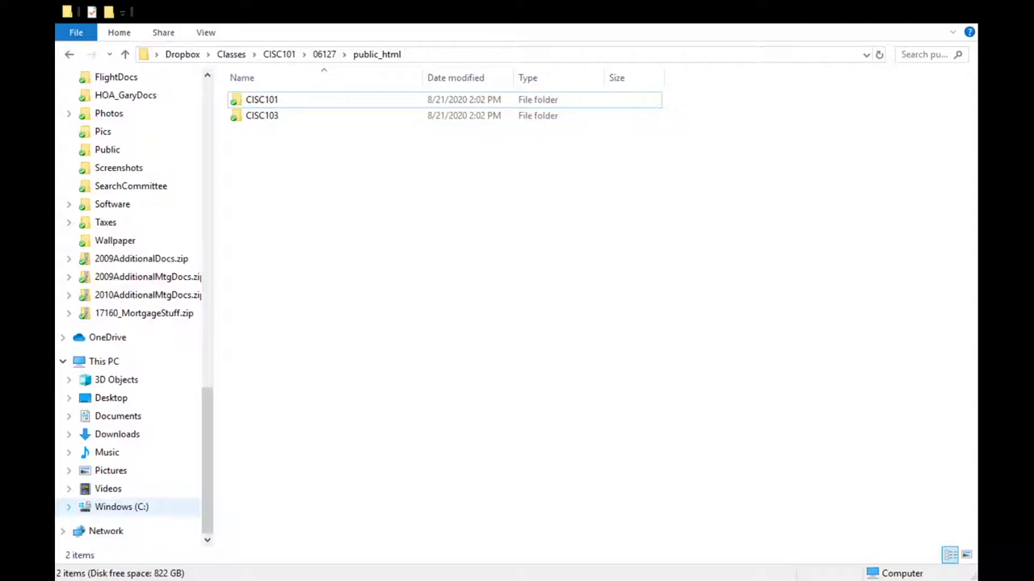
# - Browse the Windows (C:) drive down to the Logs folder inside Intel and view its contents
pyautogui.click(69, 507)
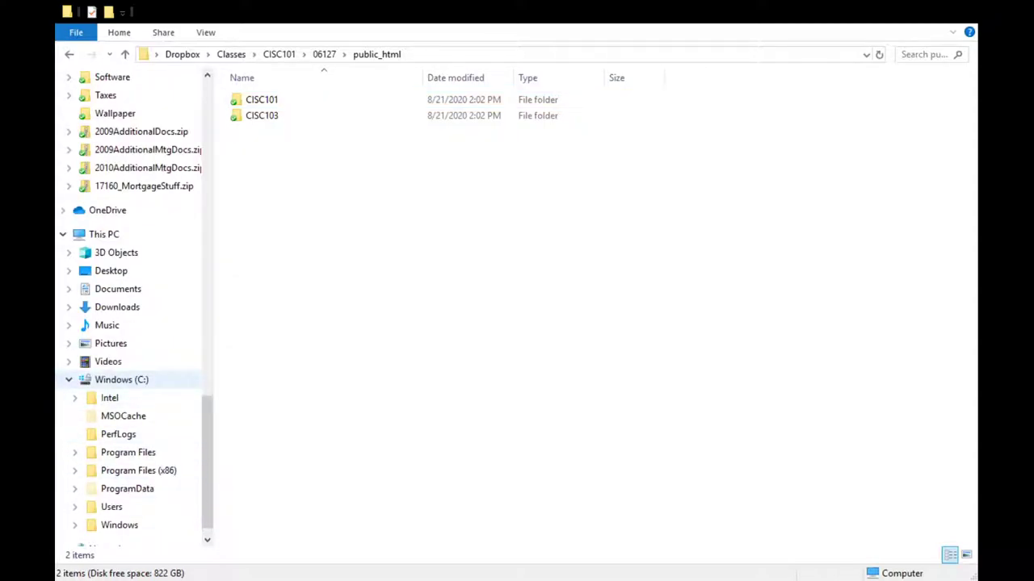
pyautogui.click(121, 380)
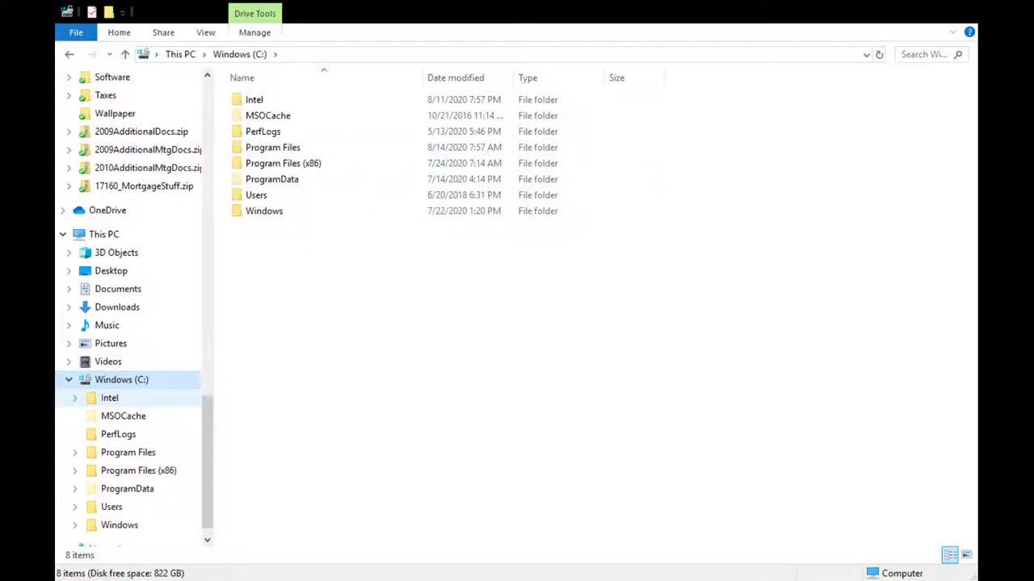
pyautogui.click(75, 398)
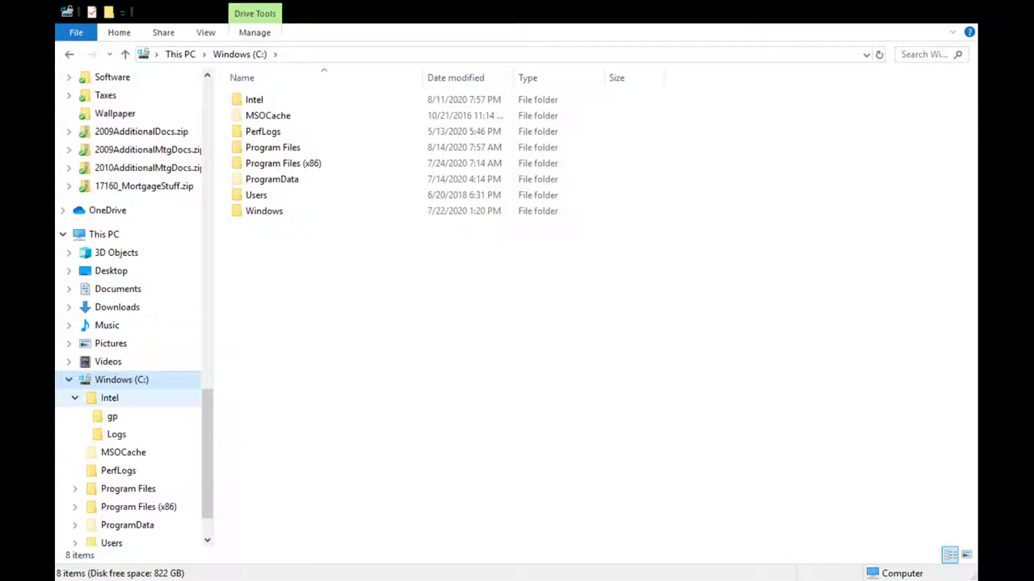
pyautogui.click(109, 399)
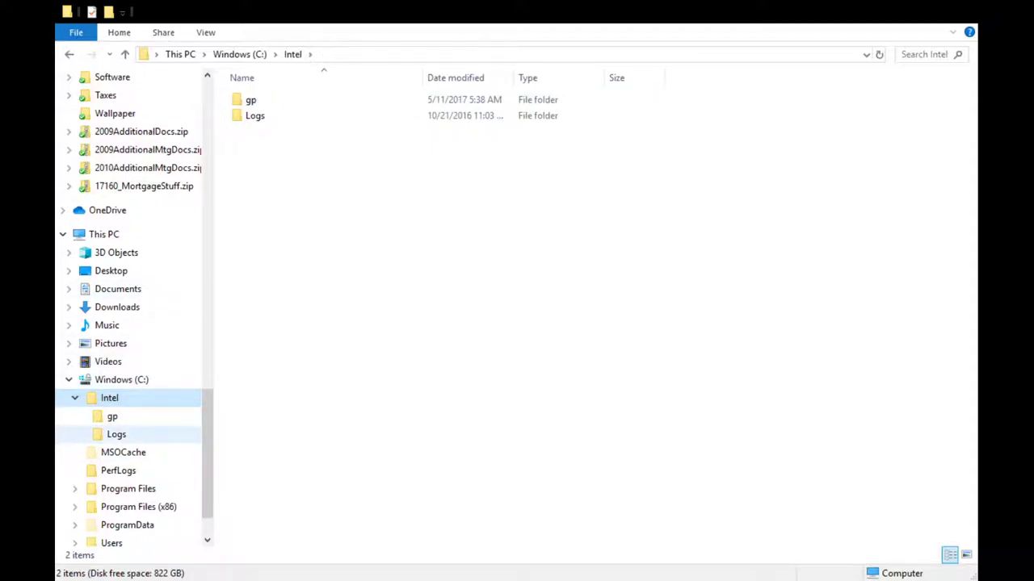
pyautogui.click(116, 434)
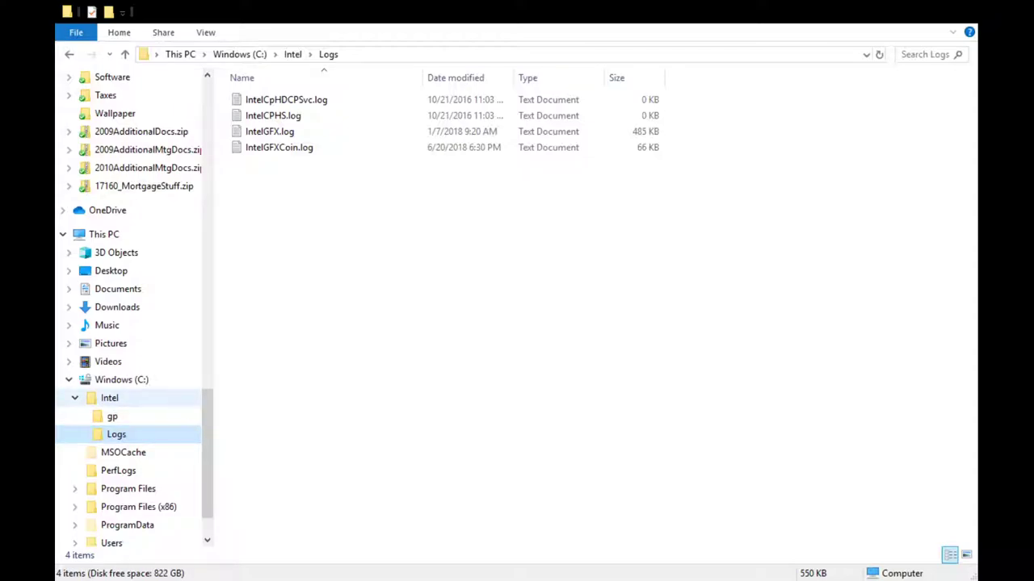
pyautogui.click(109, 398)
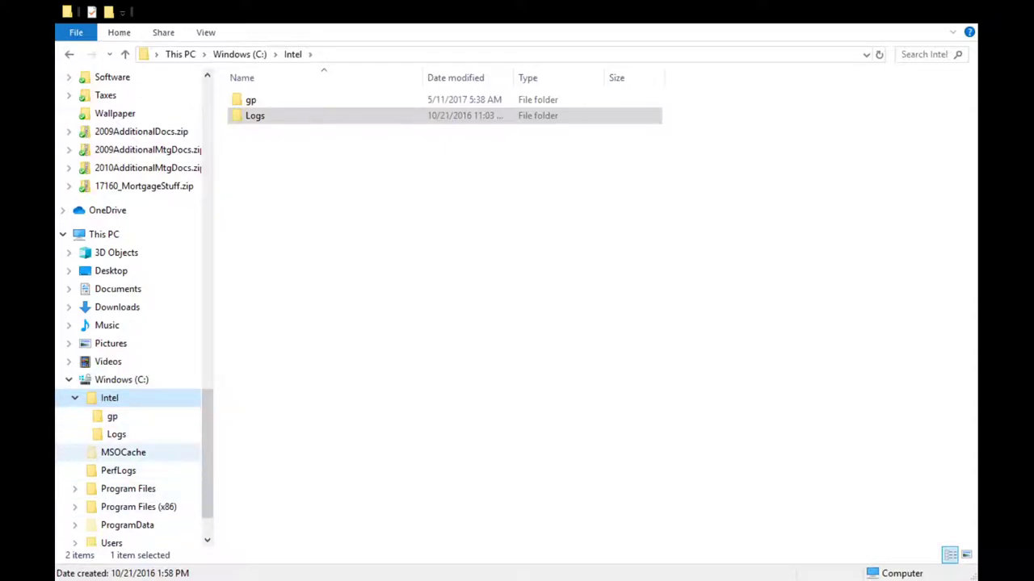
pyautogui.click(116, 434)
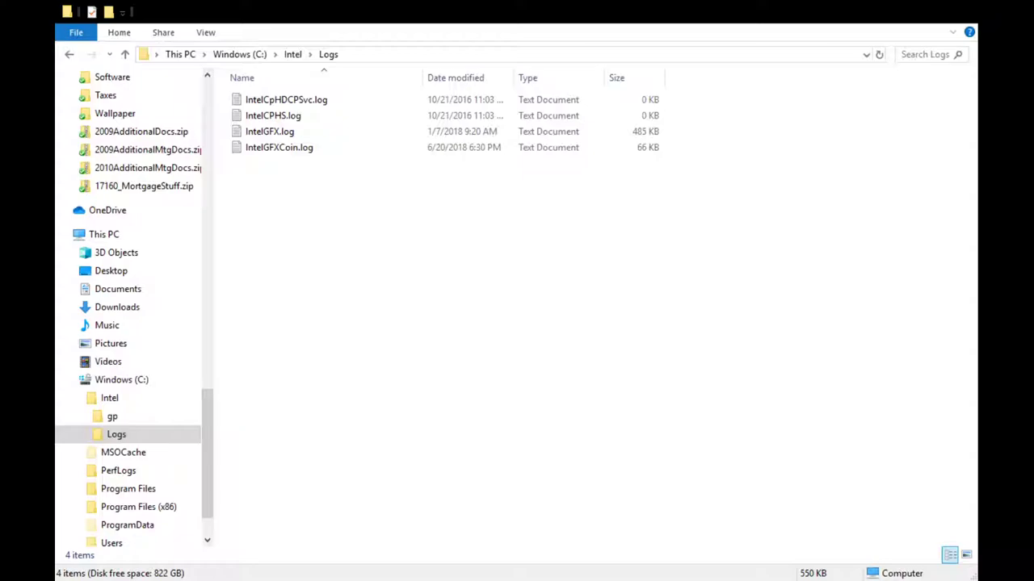
# - Create a new subfolder with the default name in the Intel\Logs folder
pyautogui.hotkey('ctrl', 'shift', 'n')
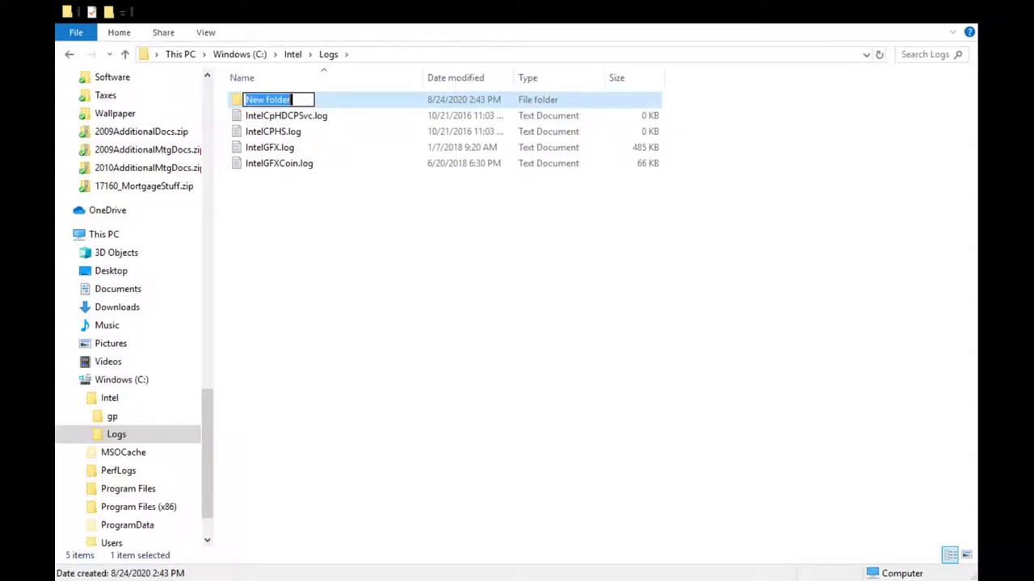
pyautogui.press('Return')
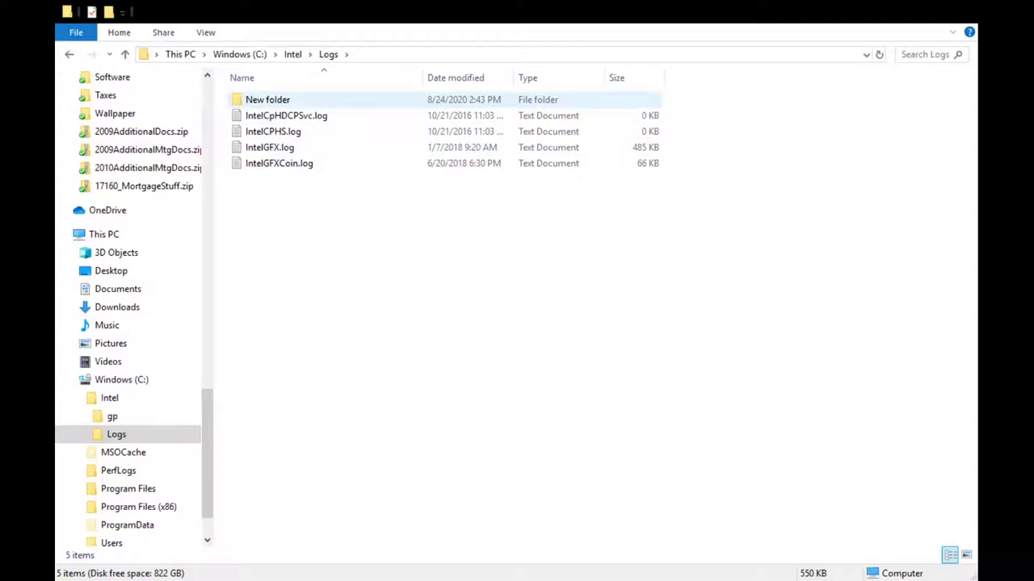
pyautogui.click(267, 100)
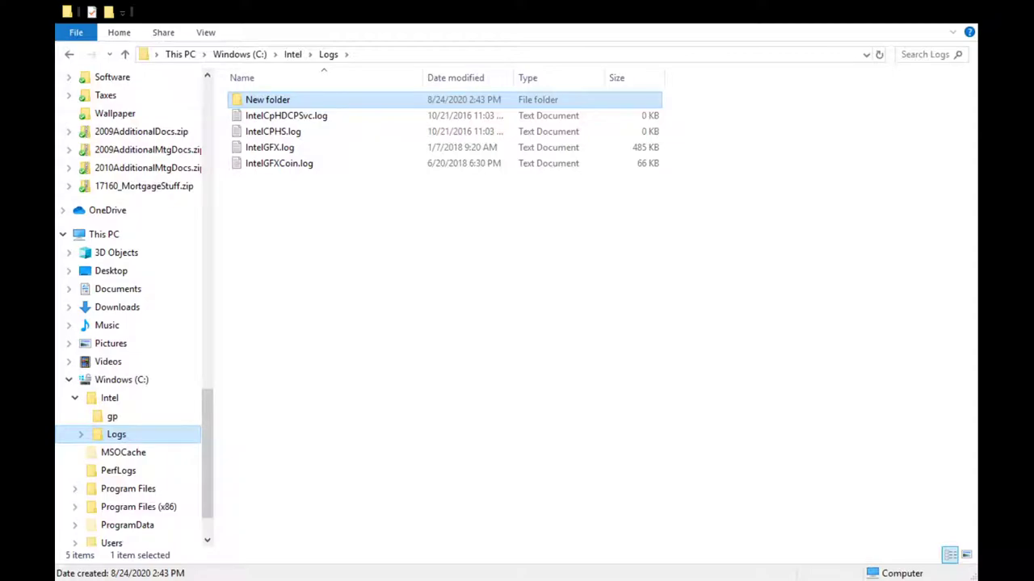
pyautogui.click(116, 435)
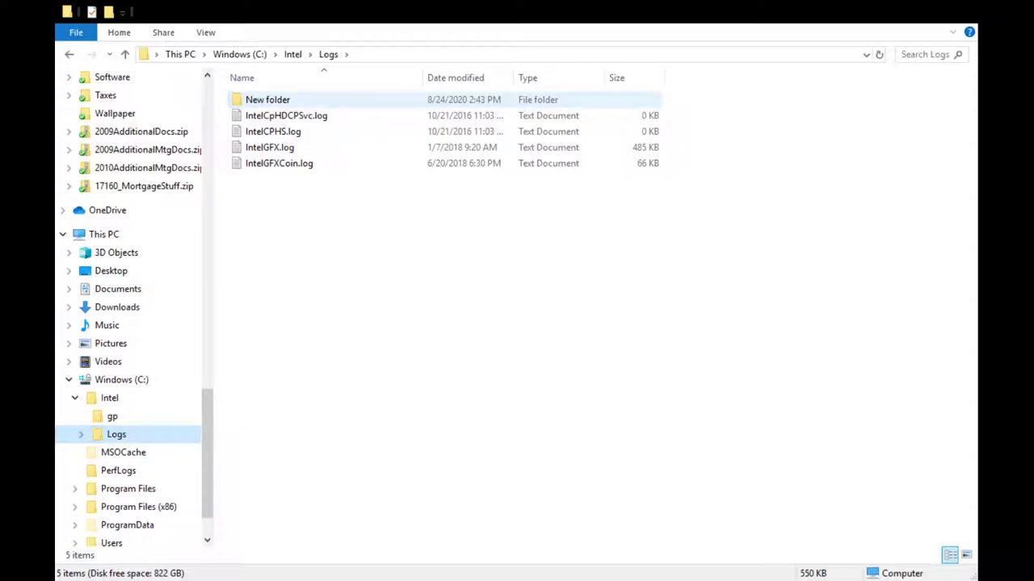
# - Delete the newly created folder from the Intel\Logs folder
pyautogui.click(267, 100)
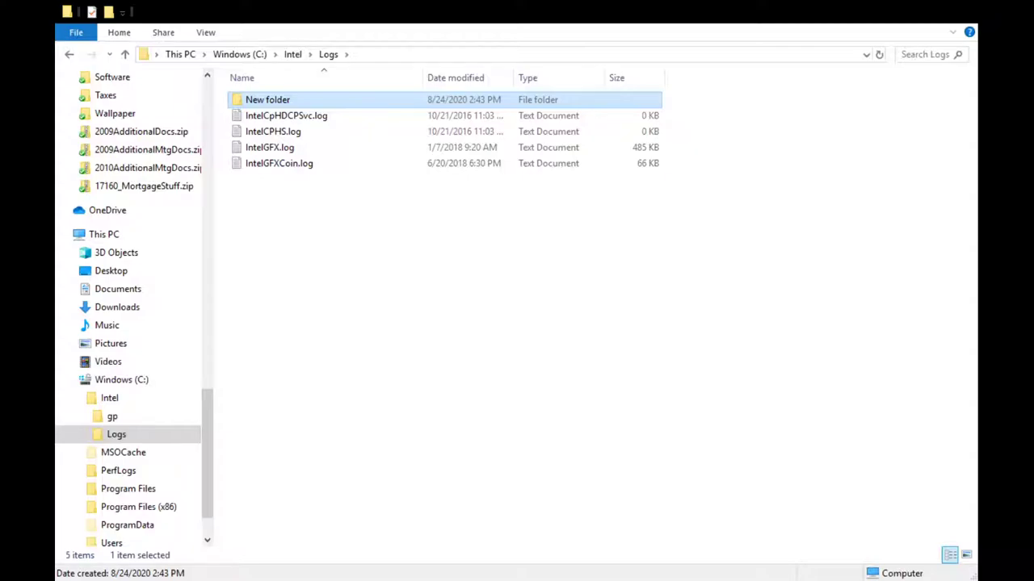
pyautogui.press('Delete')
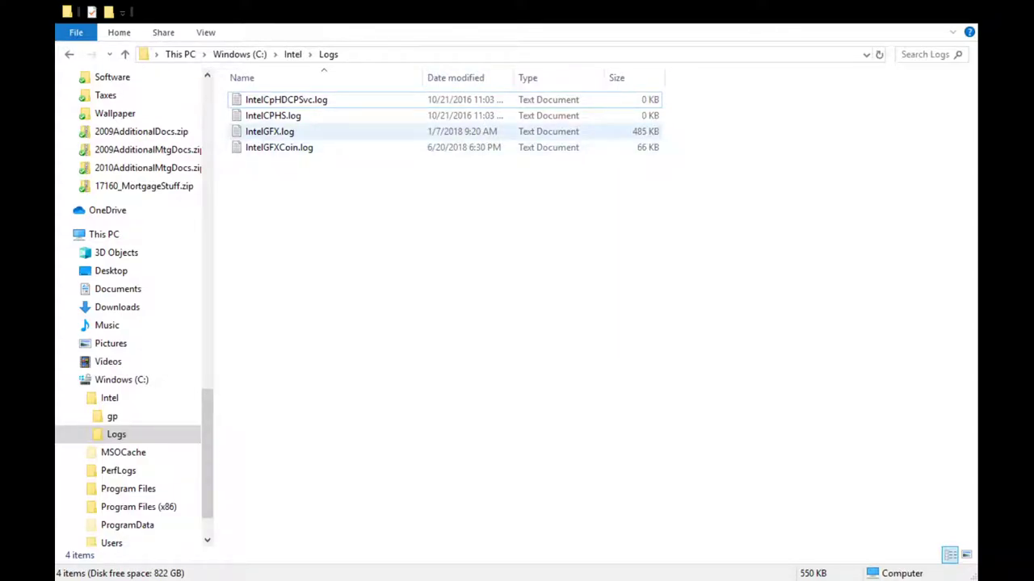
pyautogui.click(286, 100)
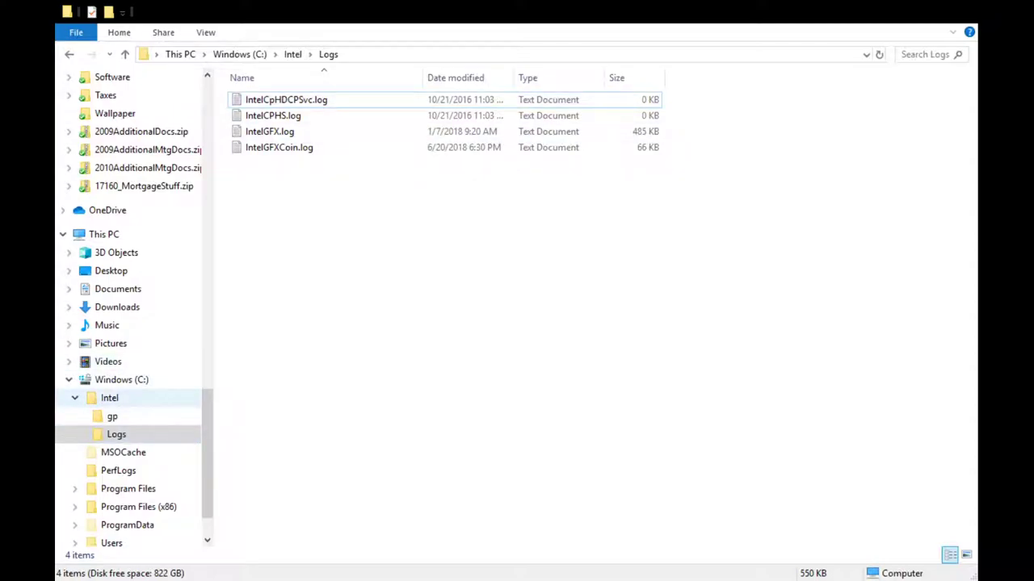
# - Return to the parent Intel folder on the Windows (C:) drive to view its subfolders
pyautogui.click(109, 397)
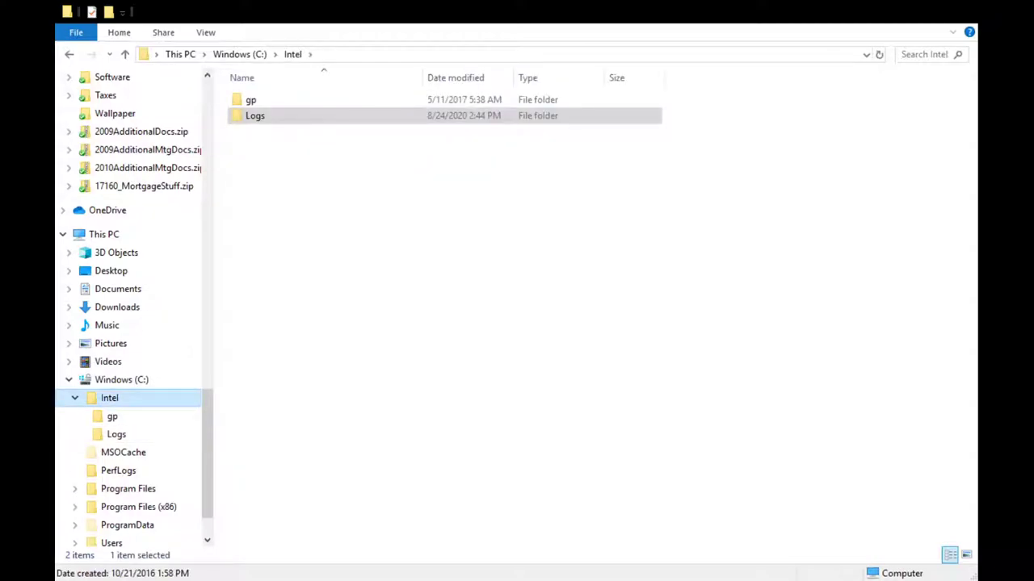
pyautogui.press('Tab')
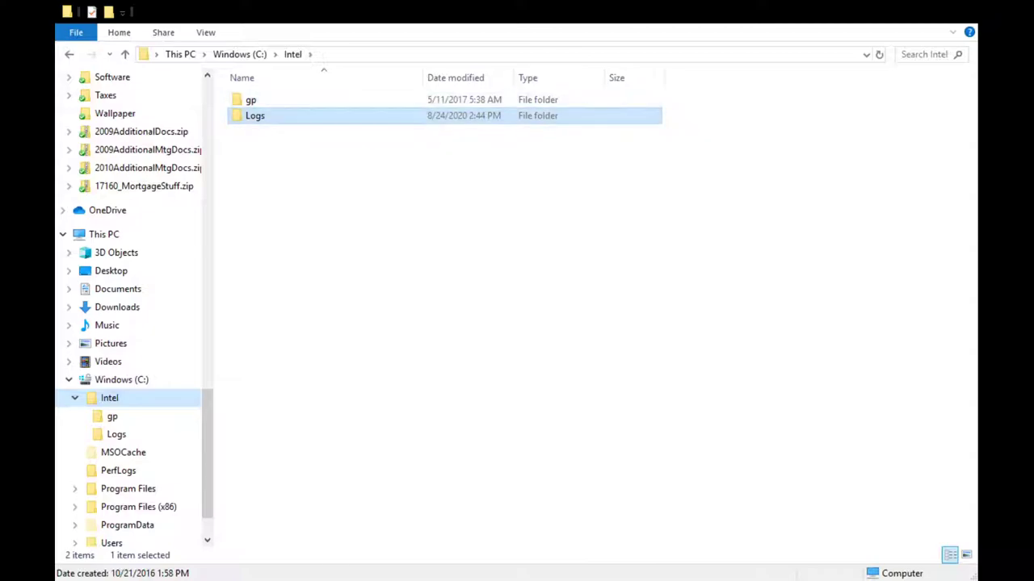
pyautogui.press('Tab')
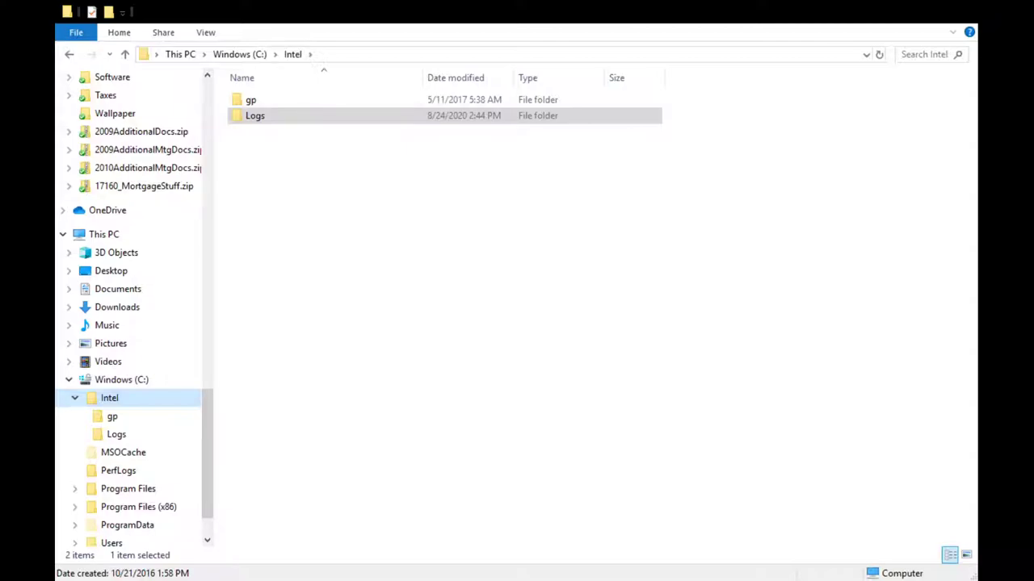
pyautogui.press('Tab')
pyautogui.press('F5')
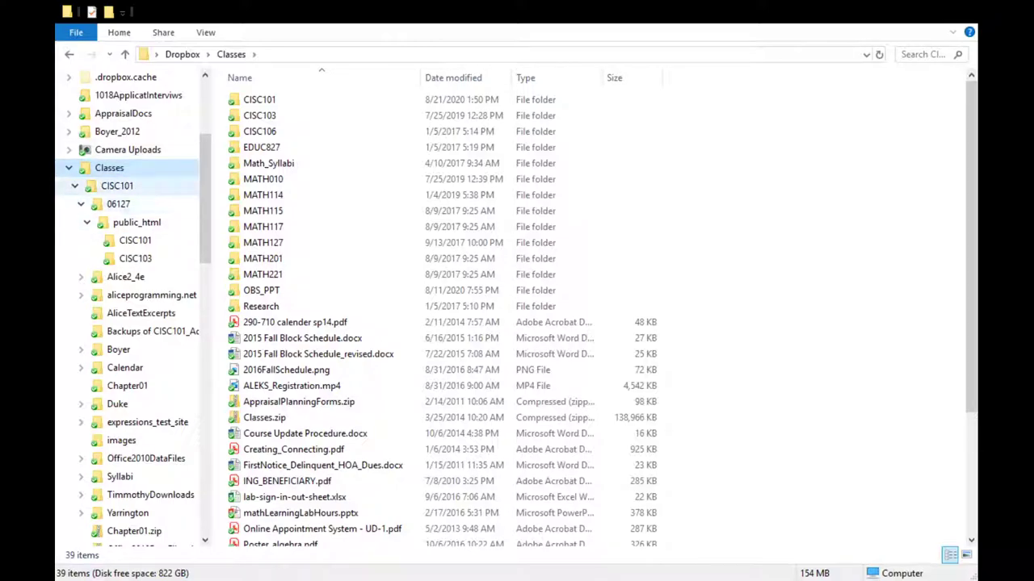
# - Open the 06127 folder inside Classes\CISC101 in Dropbox and display its full path as text
pyautogui.click(117, 185)
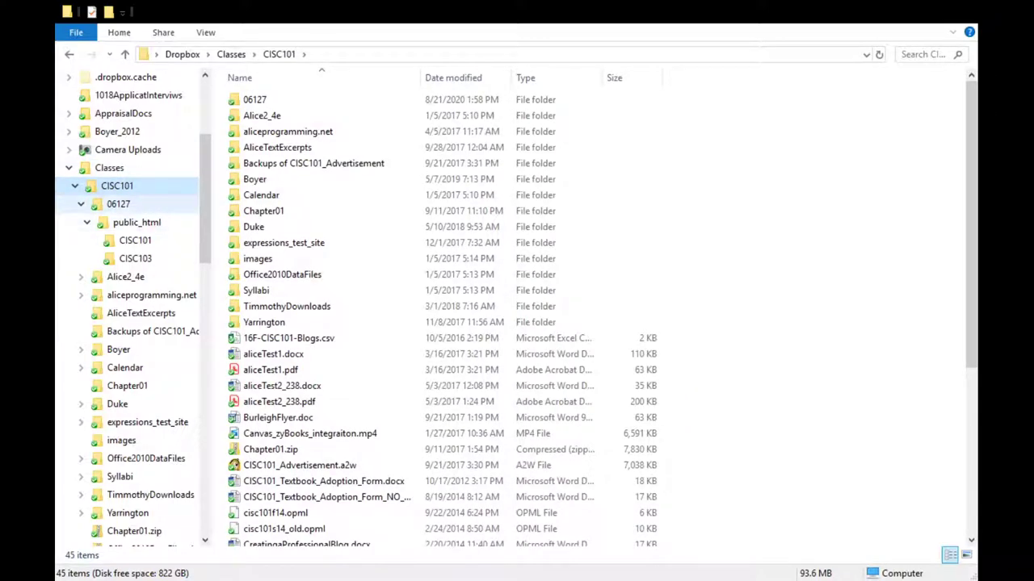
pyautogui.click(118, 203)
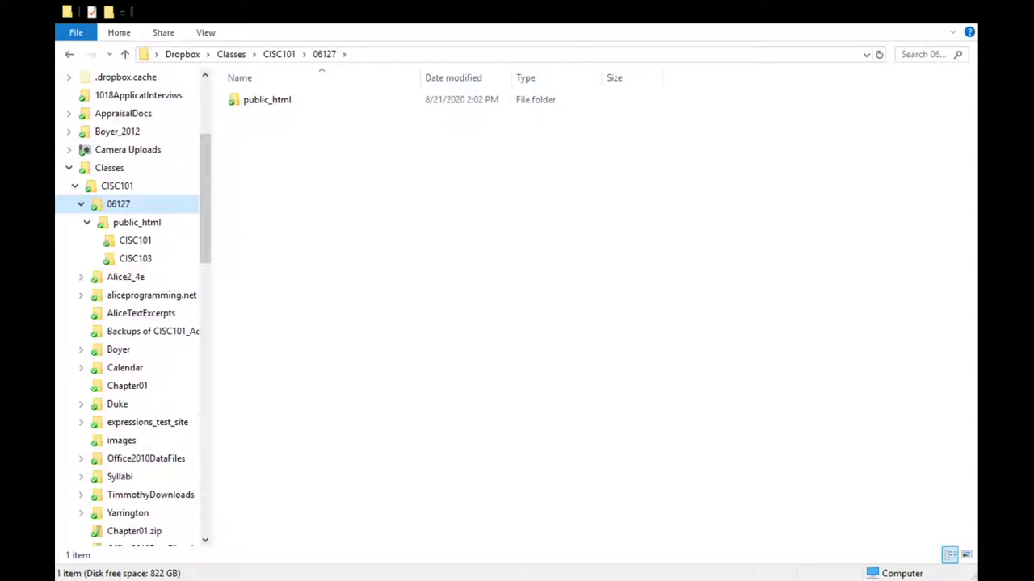
pyautogui.hotkey('alt', 'd')
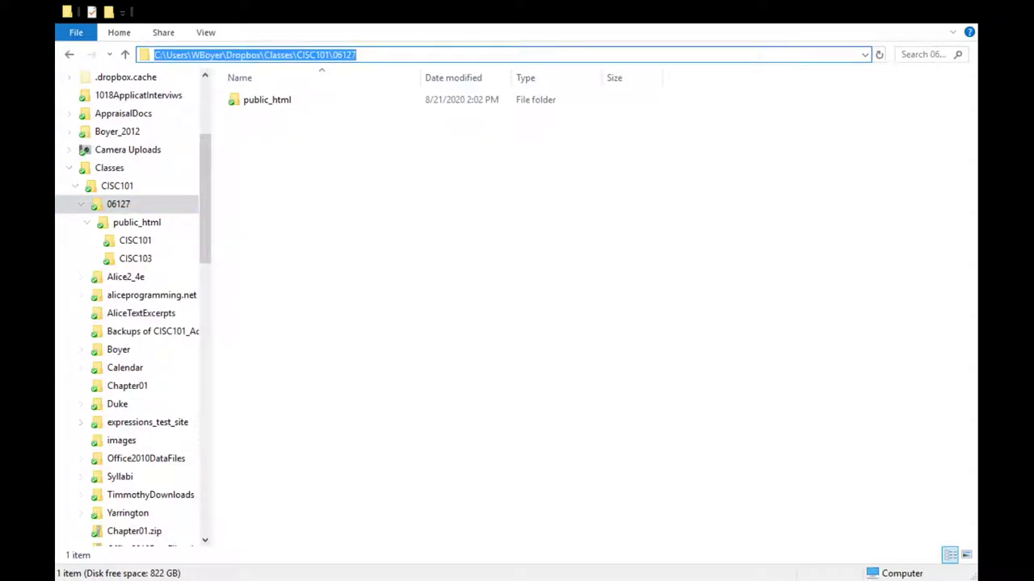
pyautogui.press('End')
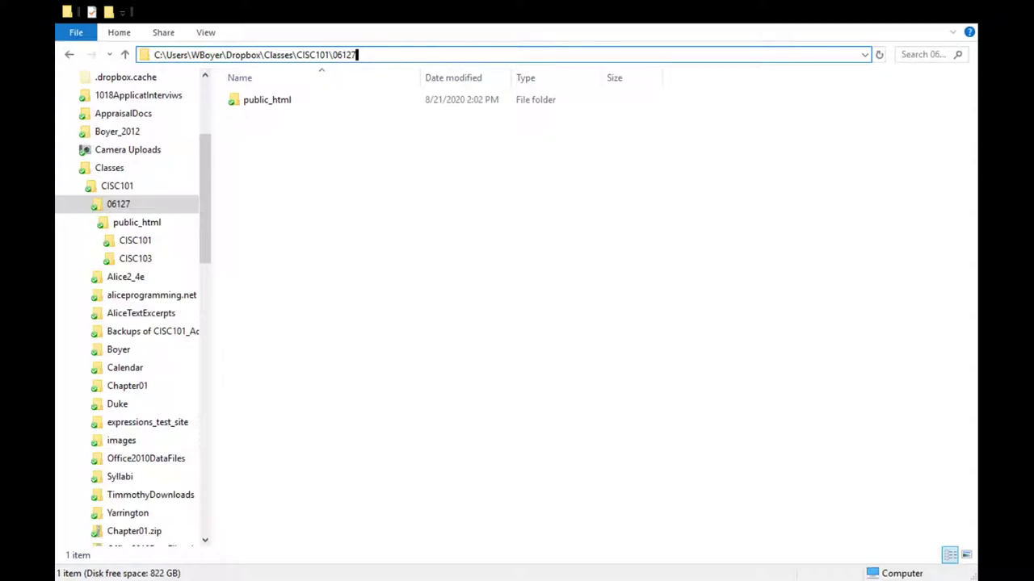
# - Examine the parts of the full path from the C: drive through Dropbox, Classes and CISC101 to 06127
pyautogui.click(248, 55)
pyautogui.moveTo(204, 55); pyautogui.dragTo(330, 55)
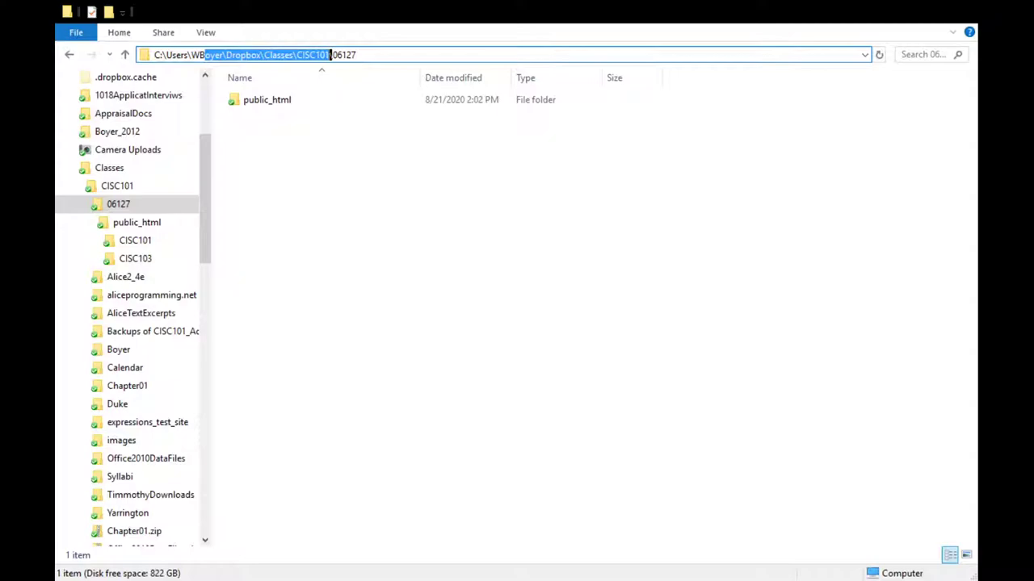
pyautogui.click(352, 55)
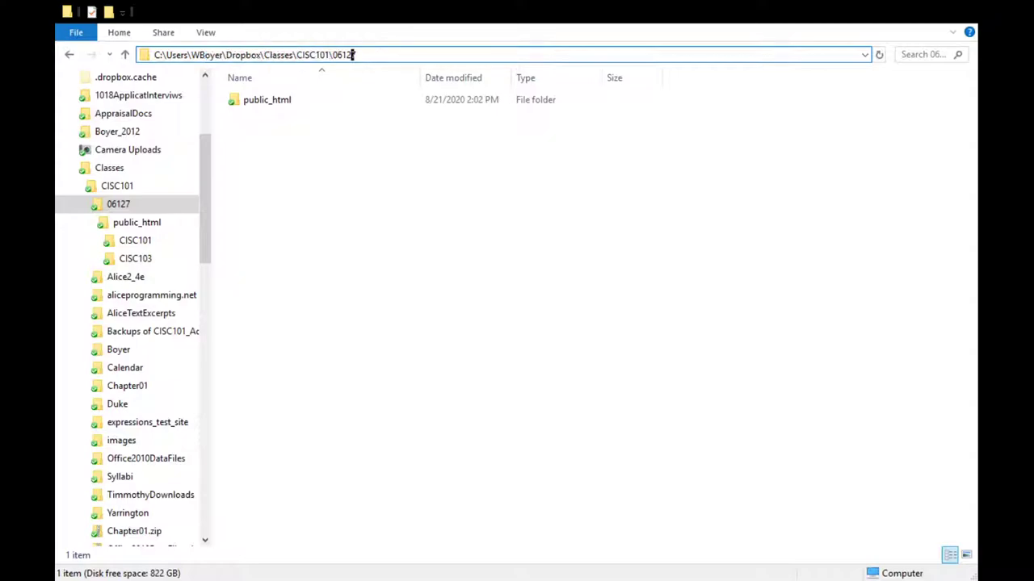
pyautogui.moveTo(173, 55); pyautogui.dragTo(154, 55)
pyautogui.click(358, 55)
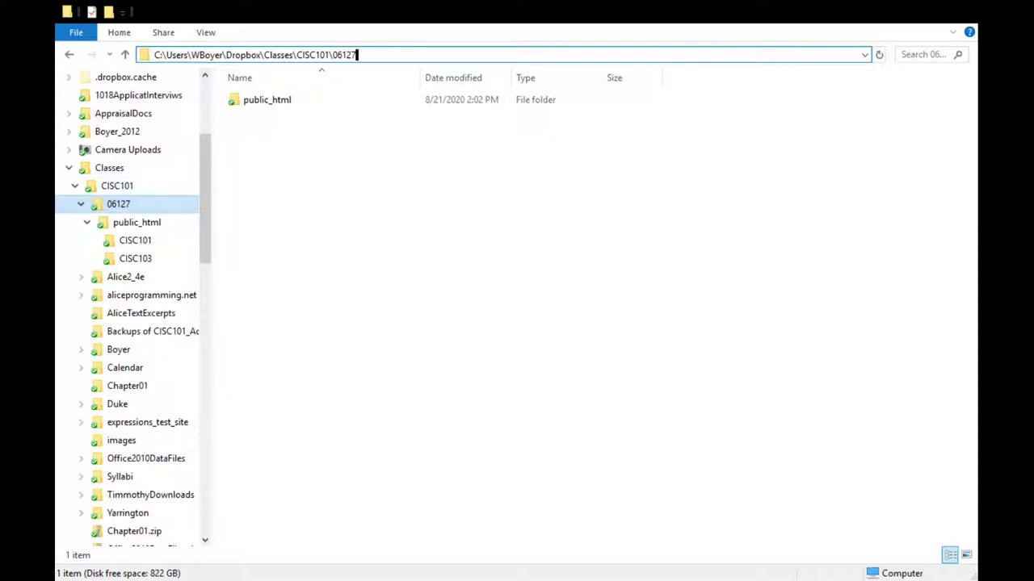
pyautogui.press('Return')
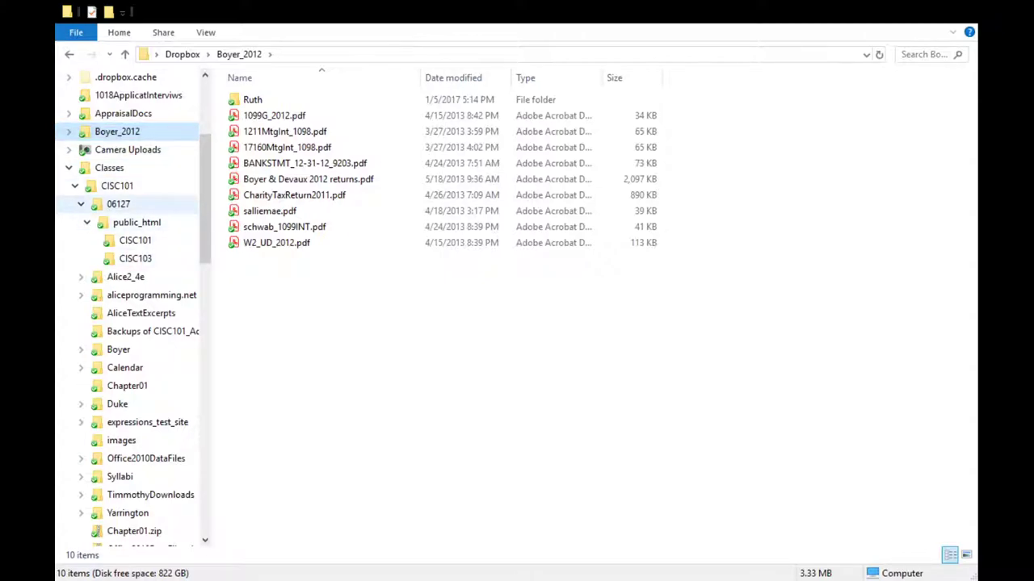
# - Go back to the 06127 folder and open its public_html subfolder
pyautogui.click(118, 204)
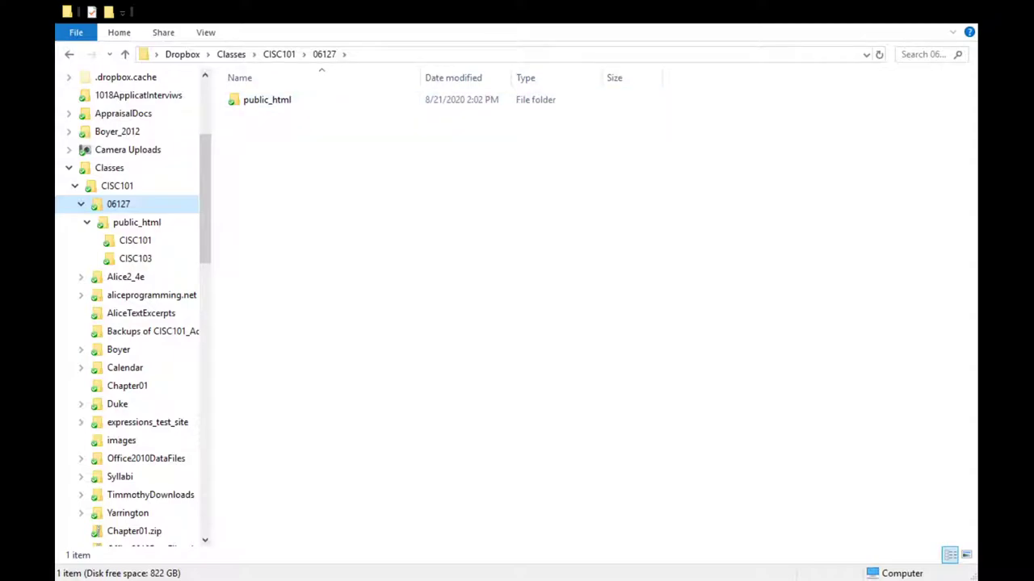
pyautogui.click(266, 99)
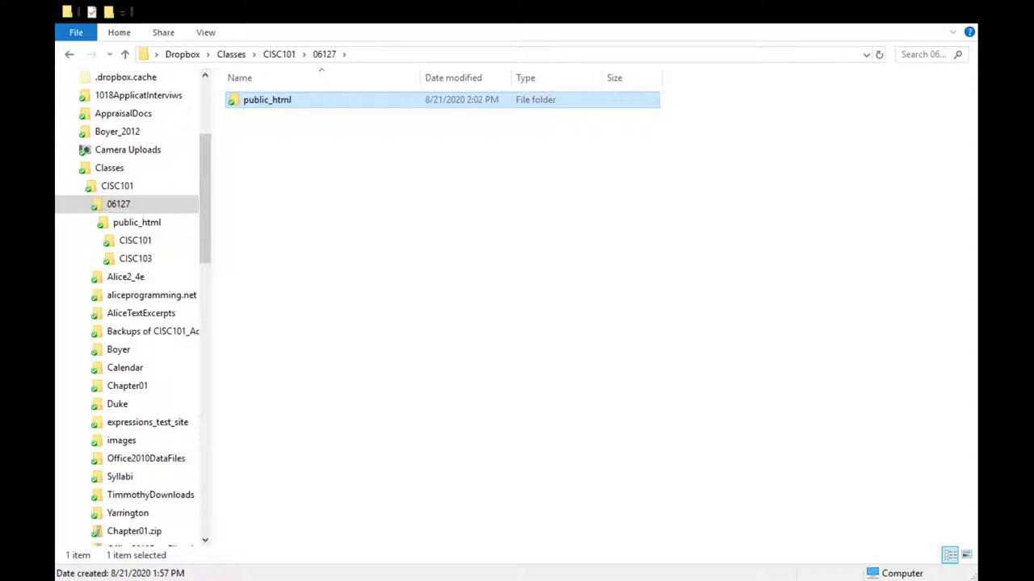
pyautogui.hotkey('ctrl', 'space')
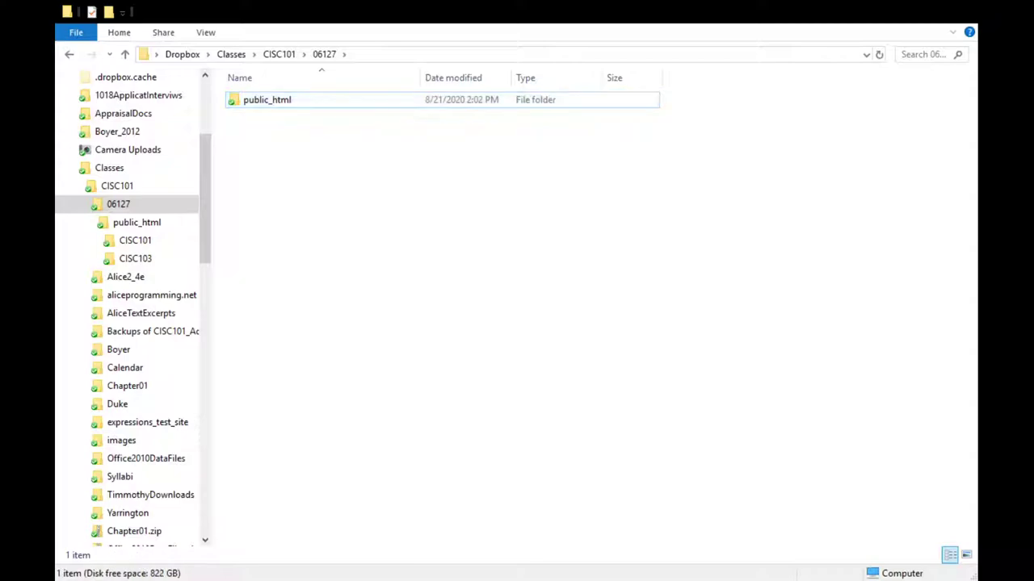
pyautogui.hotkey('ctrl', 'space')
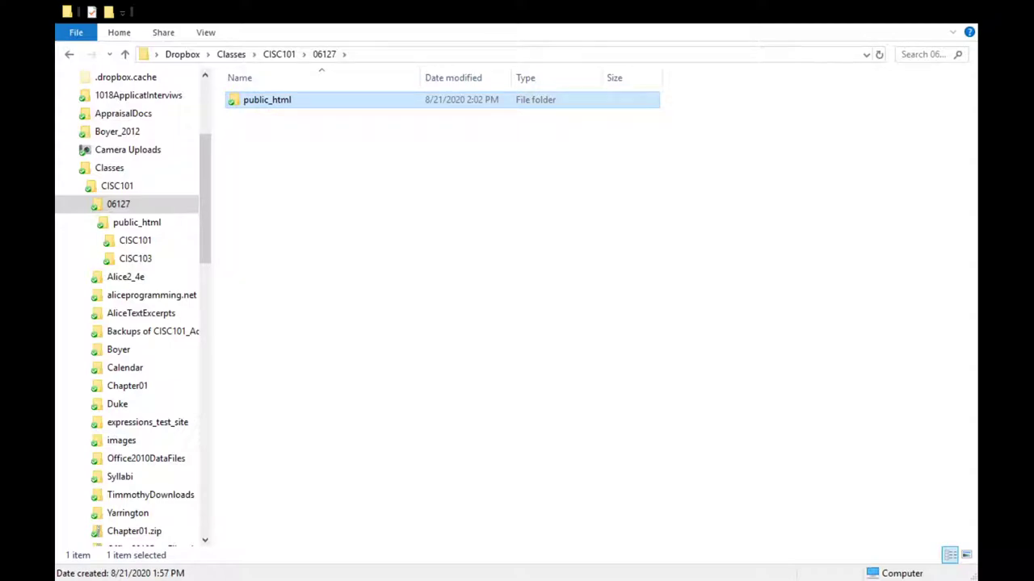
pyautogui.press('Return')
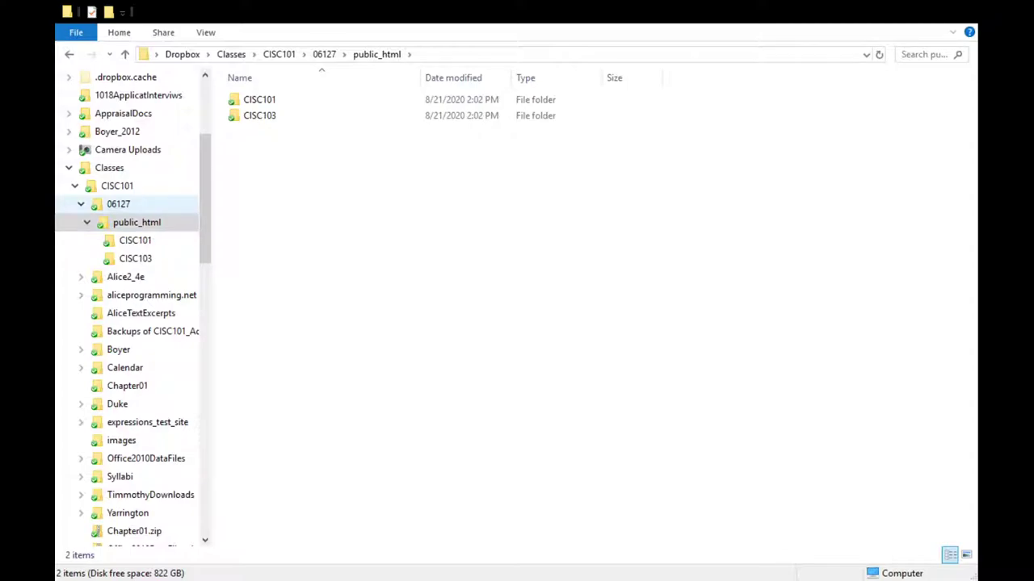
# - Review the 06127 and public_html folders, briefly selecting the CISC101 and CISC103 subfolders together and clearing the selection
pyautogui.click(118, 204)
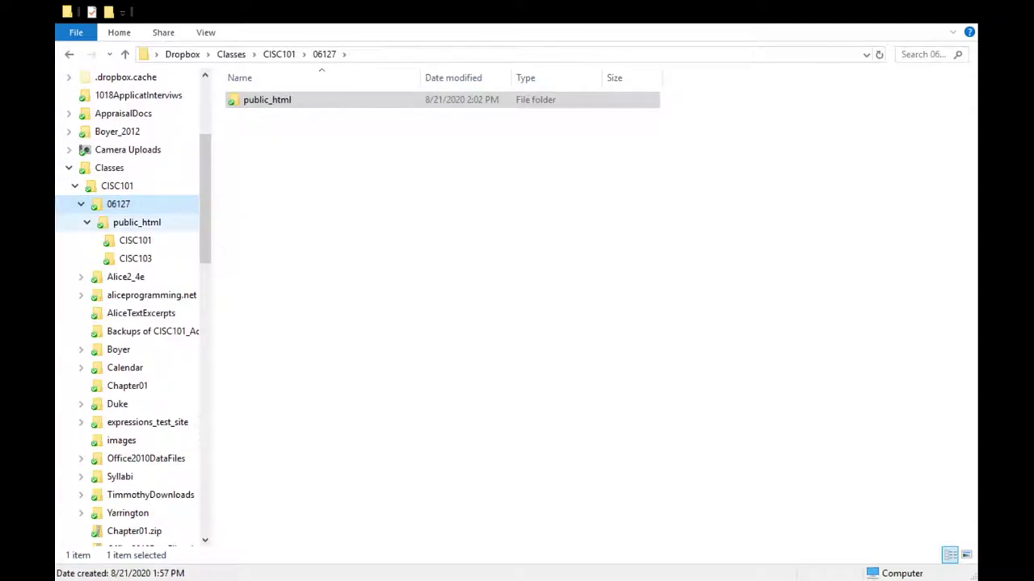
pyautogui.click(137, 222)
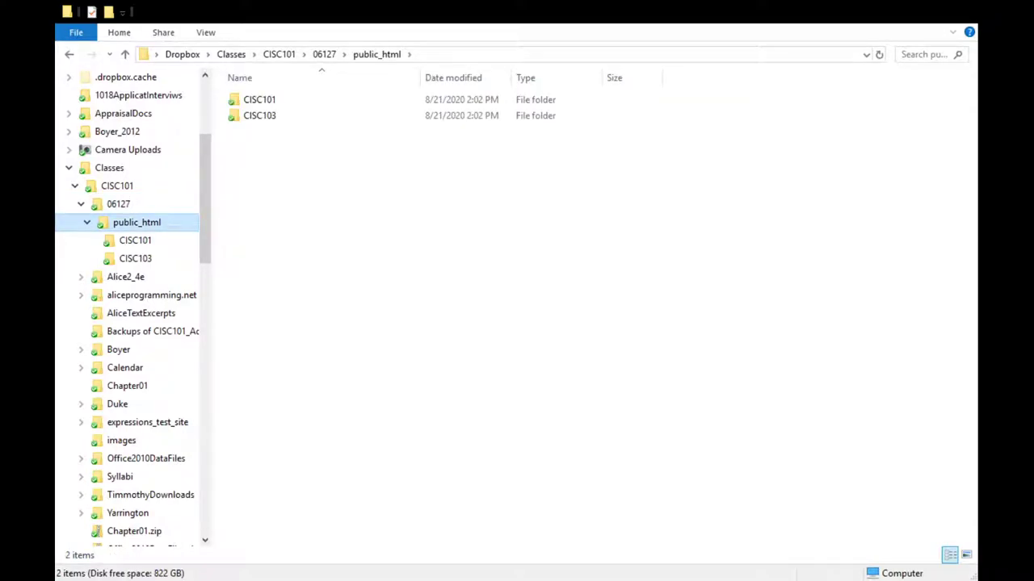
pyautogui.moveTo(270, 139); pyautogui.dragTo(268, 97)
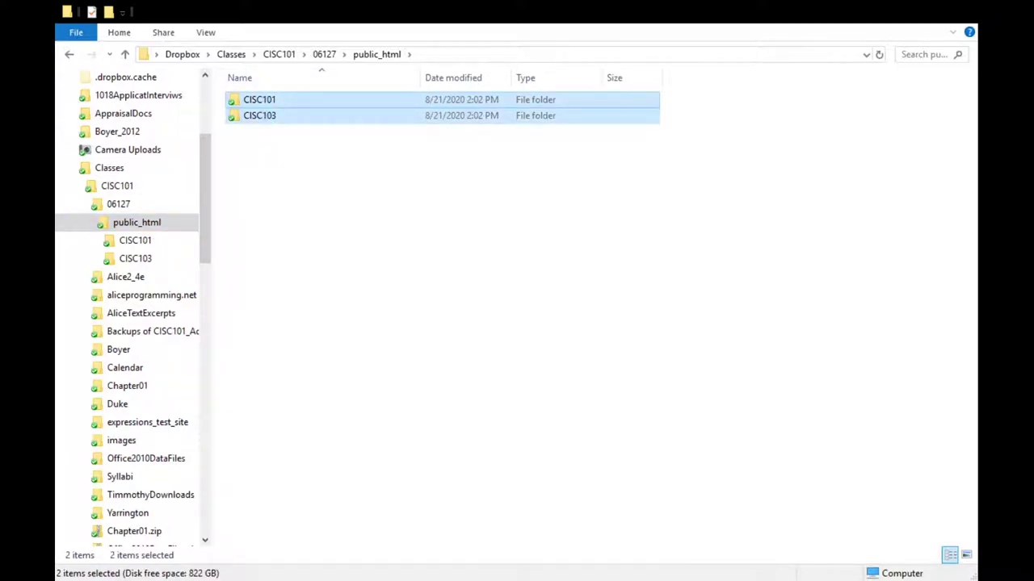
pyautogui.click(242, 161)
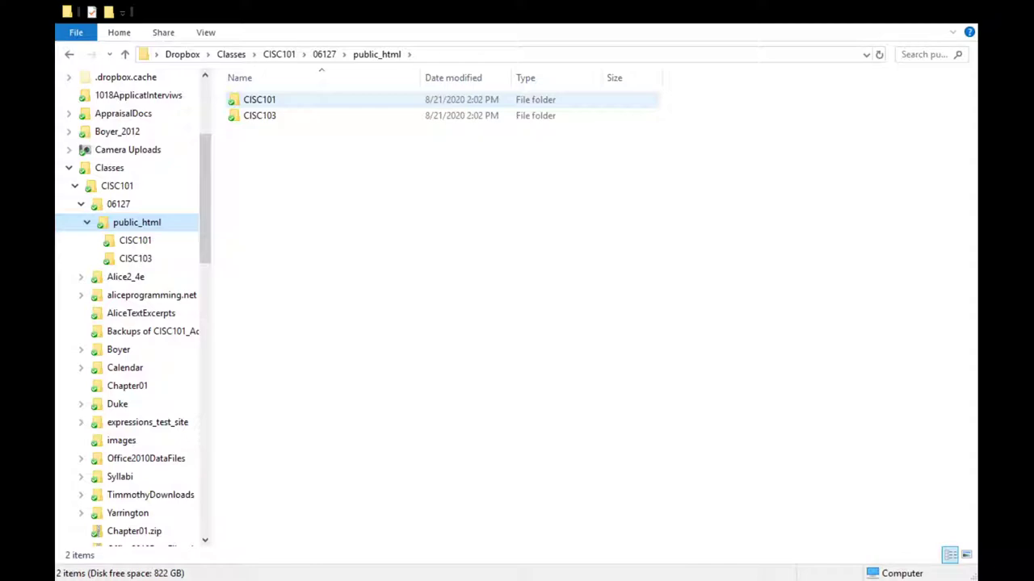
pyautogui.click(259, 116)
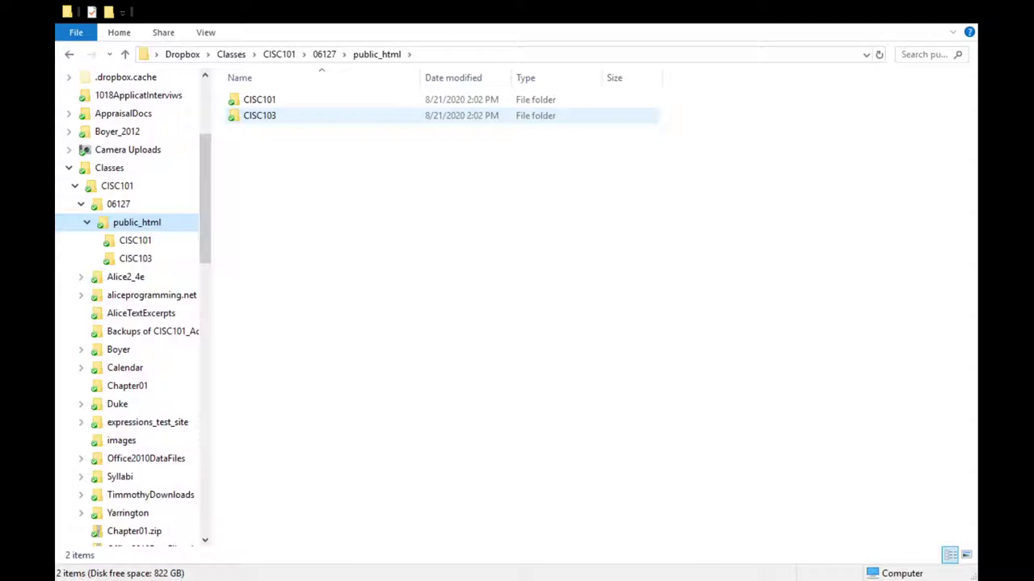
pyautogui.click(259, 100)
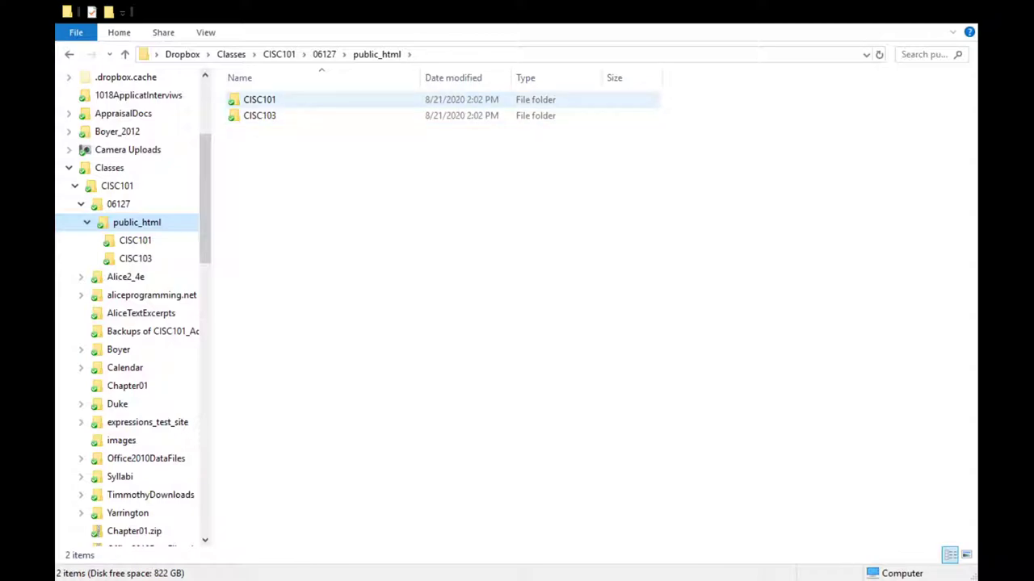
pyautogui.click(259, 115)
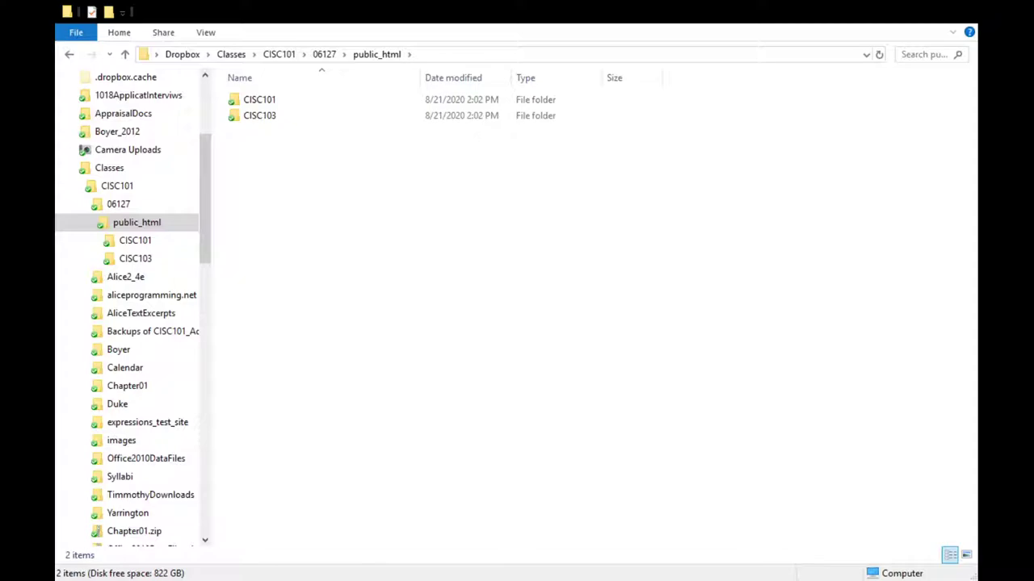
# - Create two new folders inside public_html, keeping their default names
pyautogui.hotkey('ctrl', 'shift', 'n')
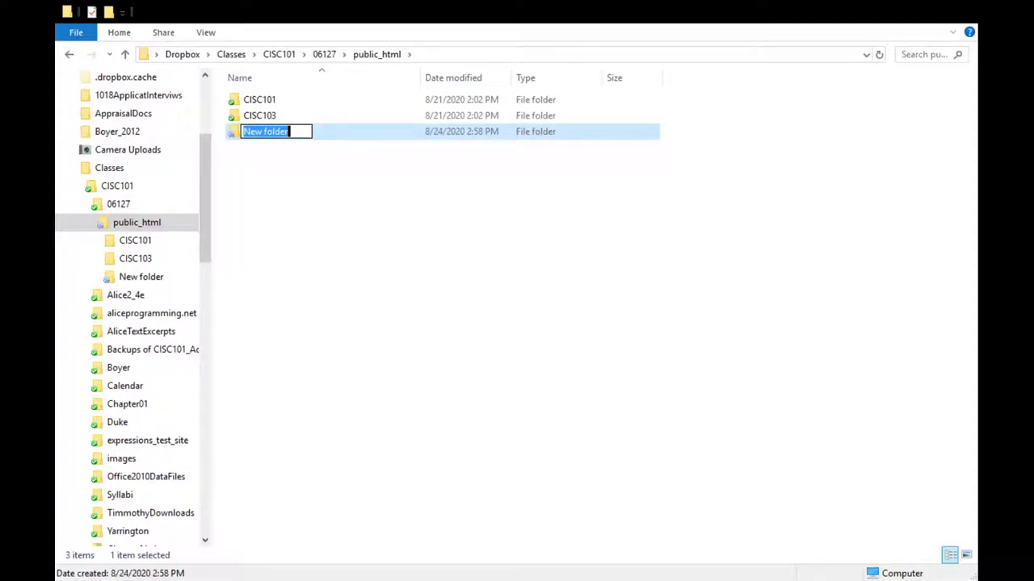
pyautogui.press('Return')
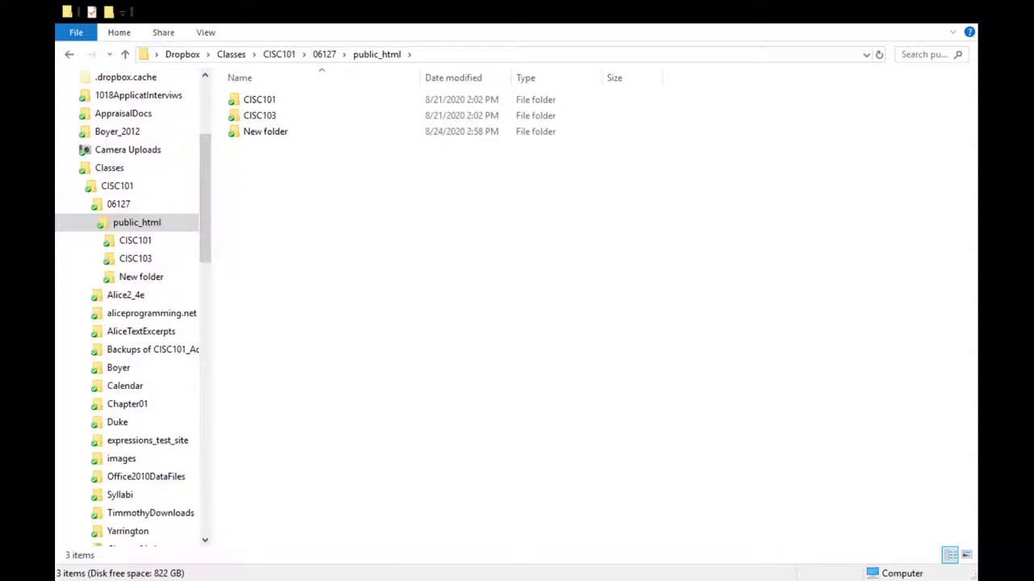
pyautogui.hotkey('ctrl', 'shift', 'n')
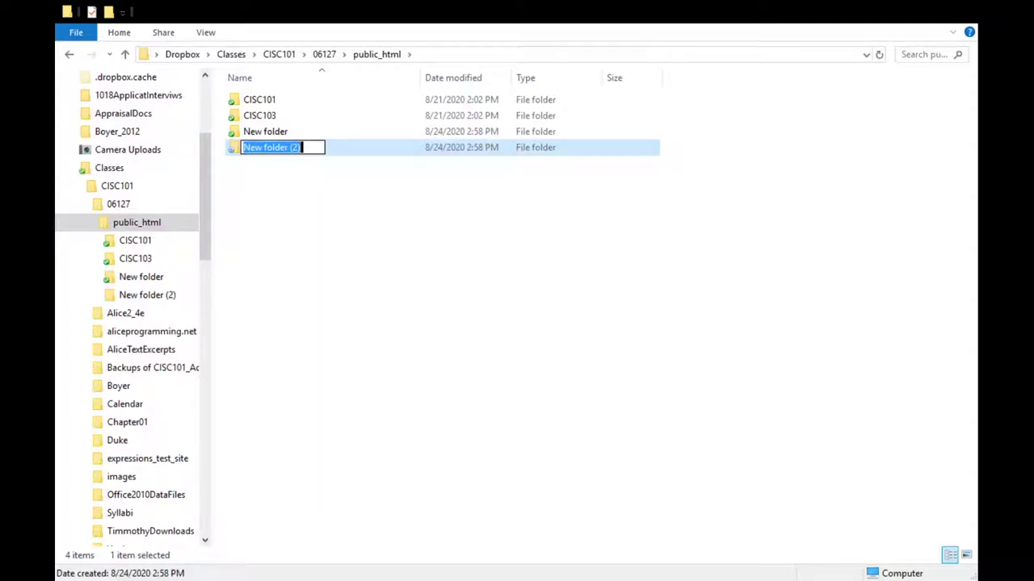
pyautogui.press('BackSpace')
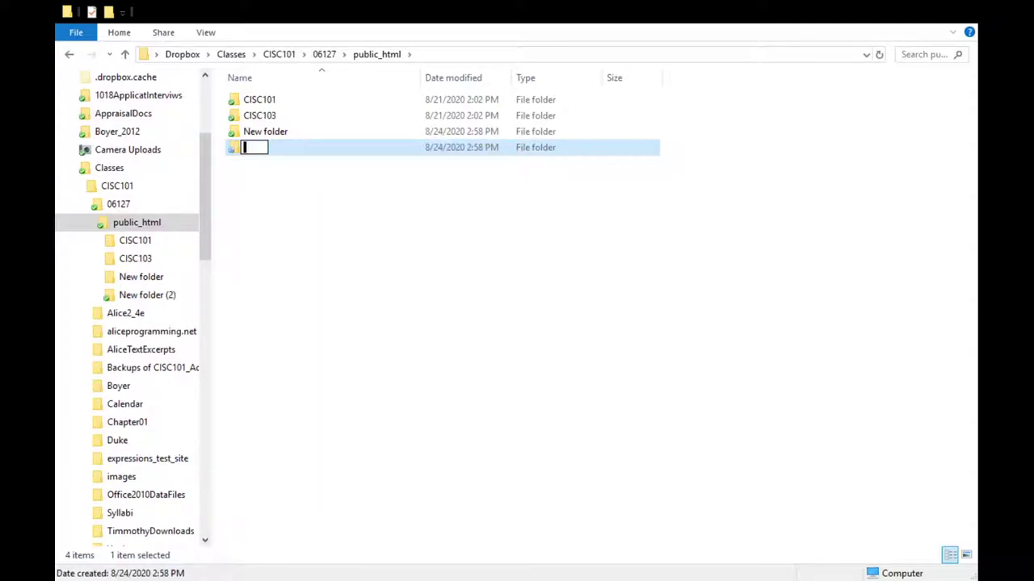
pyautogui.press('Return')
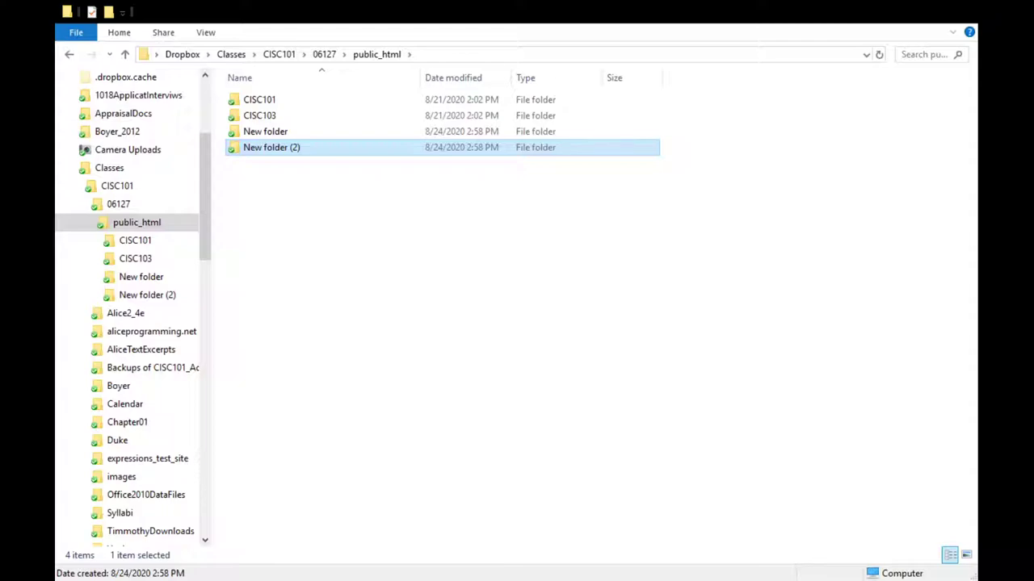
# - Delete the two newly created folders from public_html, leaving the CISC101 and CISC103 subfolders
pyautogui.press('Delete')
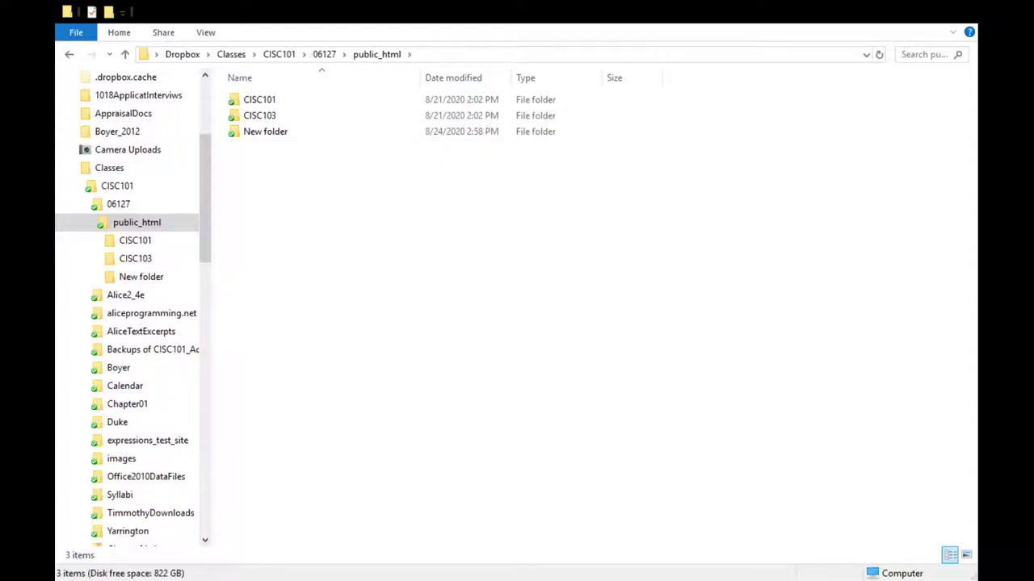
pyautogui.click(265, 131)
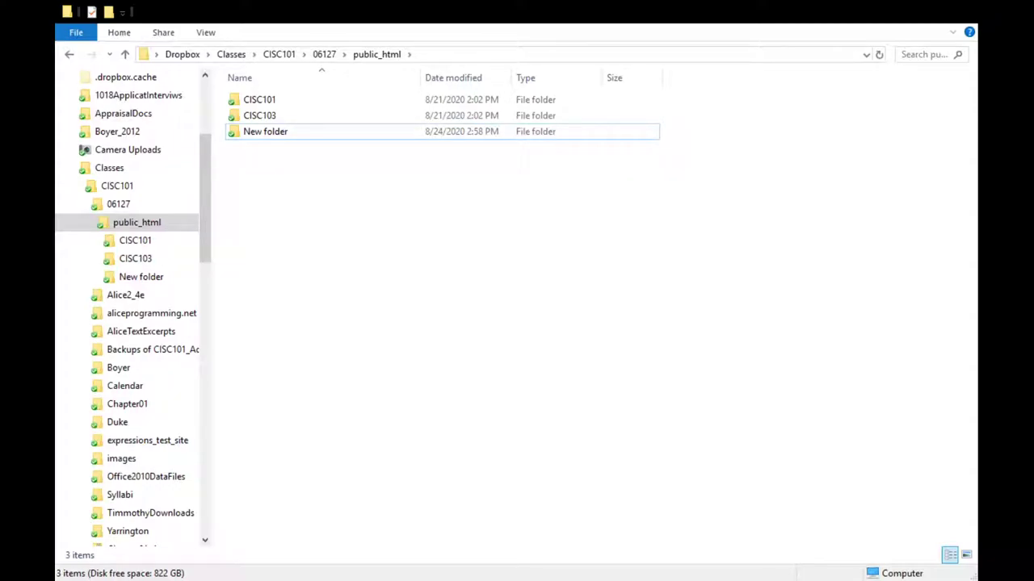
pyautogui.click(265, 130)
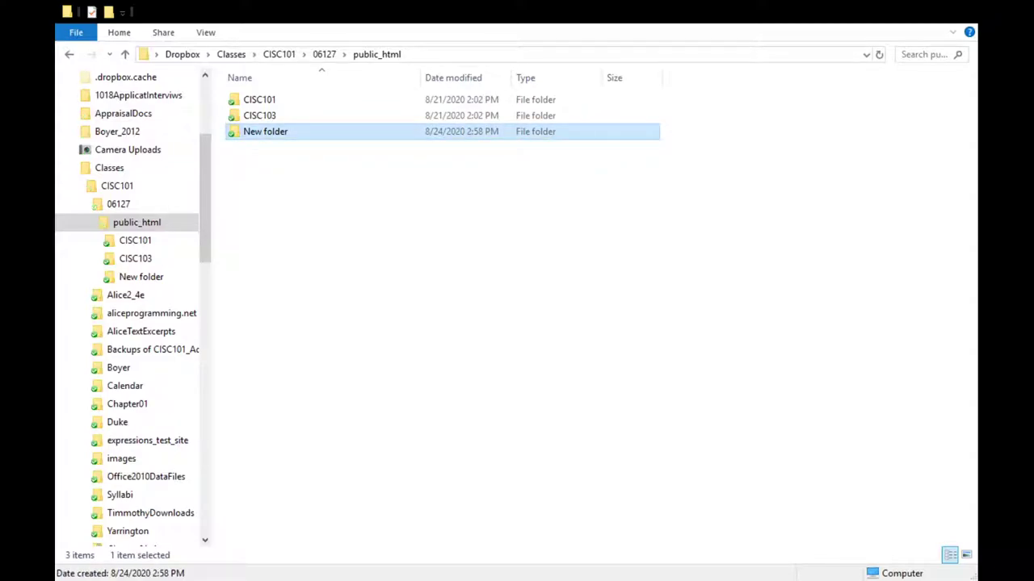
pyautogui.press('Delete')
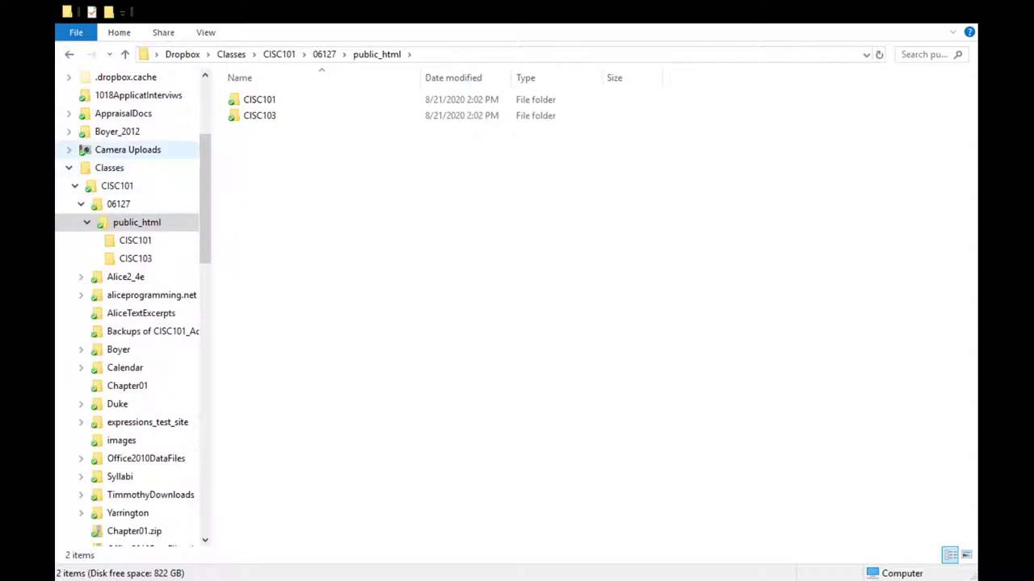
# - Go up to the 06127 folder and reopen its public_html subfolder
pyautogui.click(118, 203)
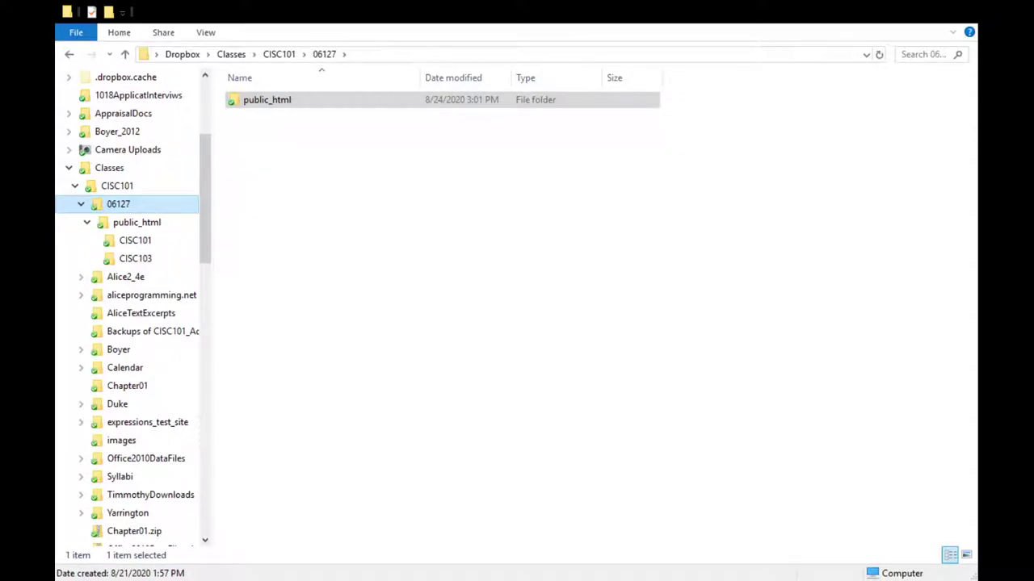
pyautogui.press('Tab')
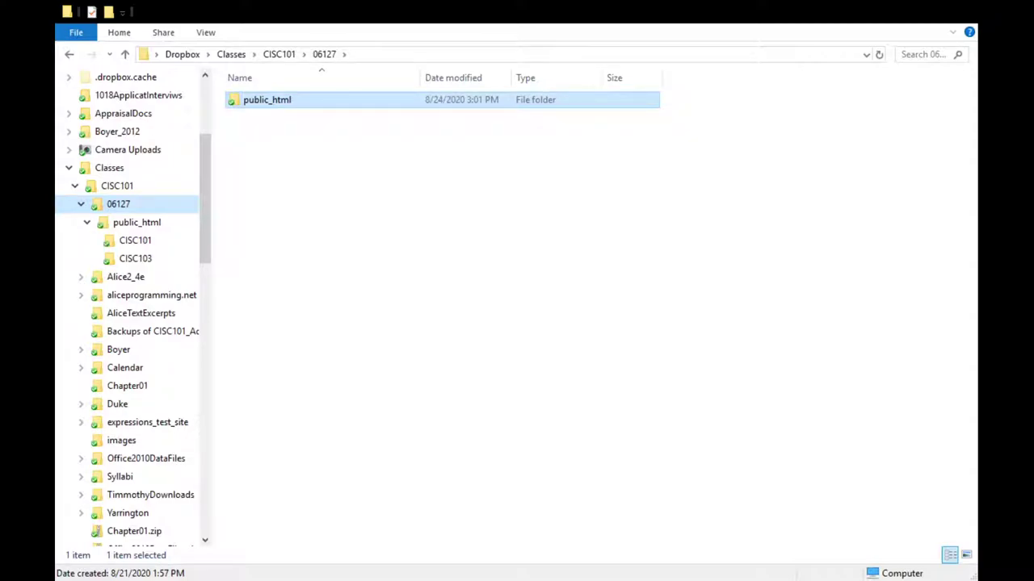
pyautogui.press('Return')
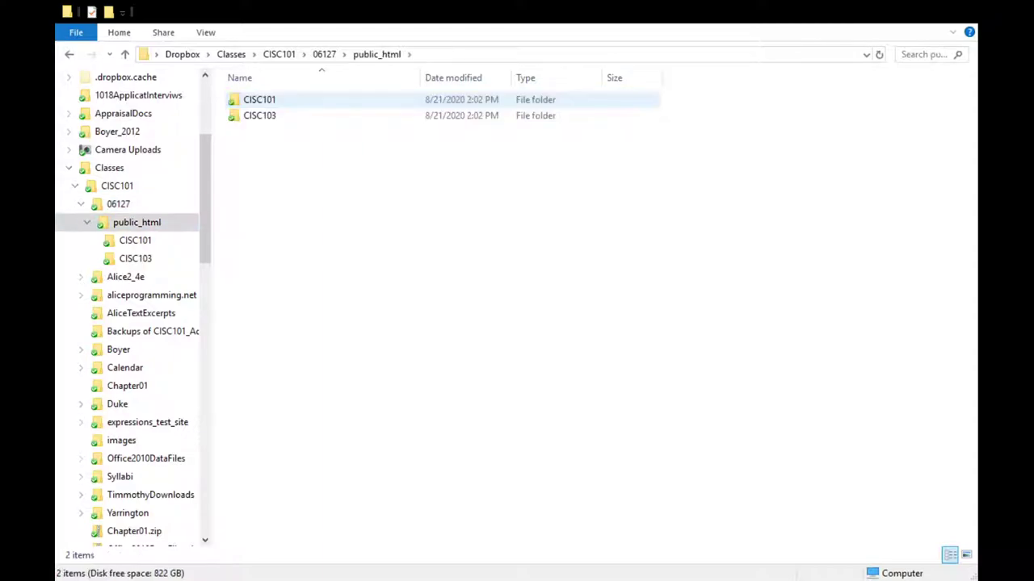
# - Open the CISC101 subfolder inside public_html, then return to public_html to review CISC101 and CISC103
pyautogui.press('Down')
pyautogui.press('Up')
pyautogui.press('Down')
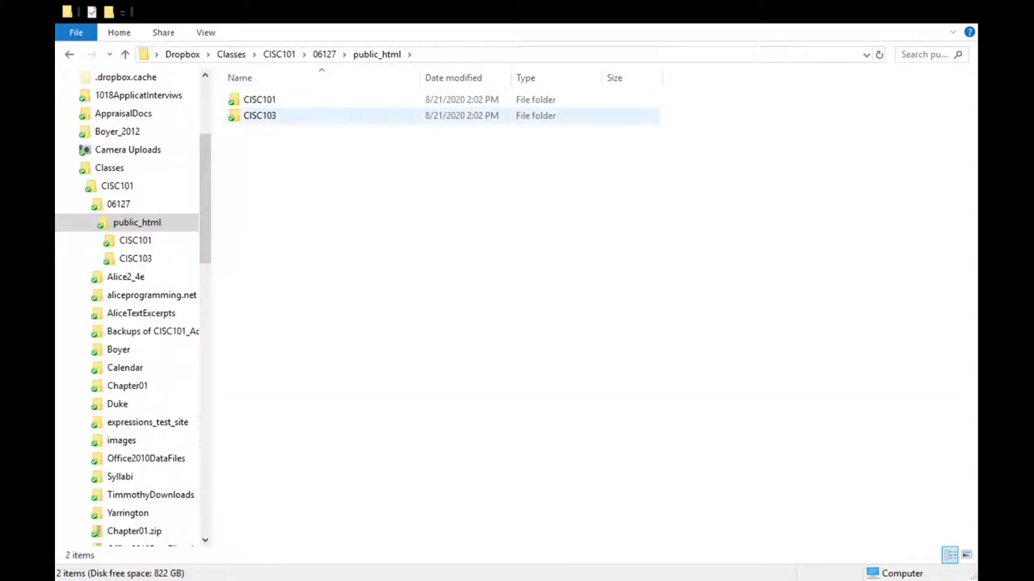
pyautogui.click(259, 99)
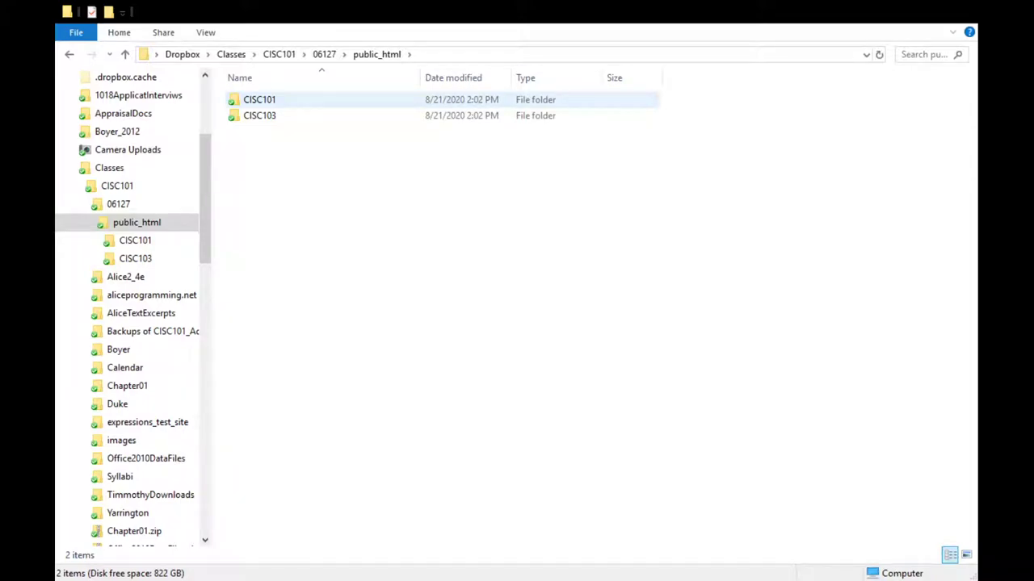
pyautogui.press('Return')
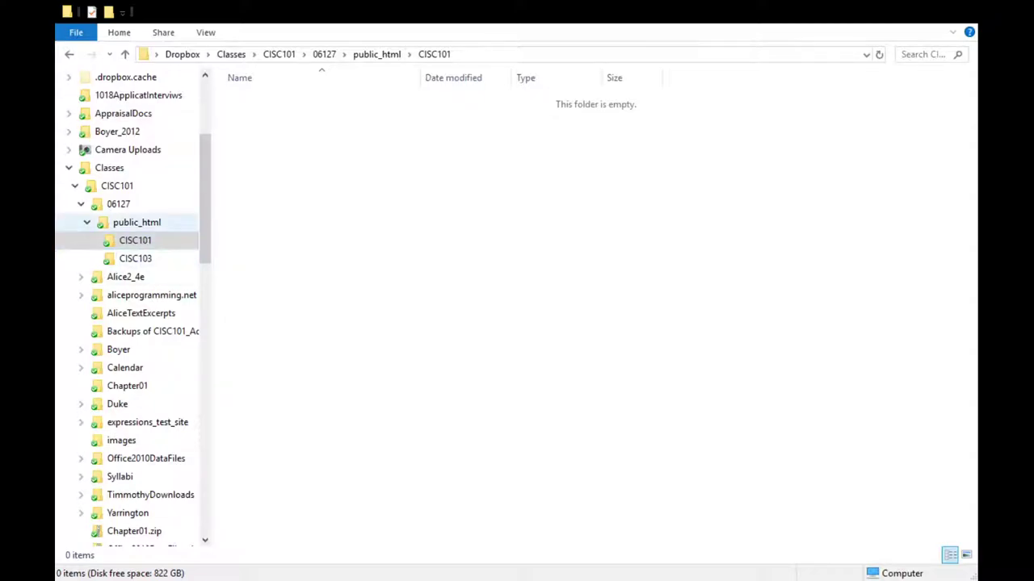
pyautogui.click(137, 222)
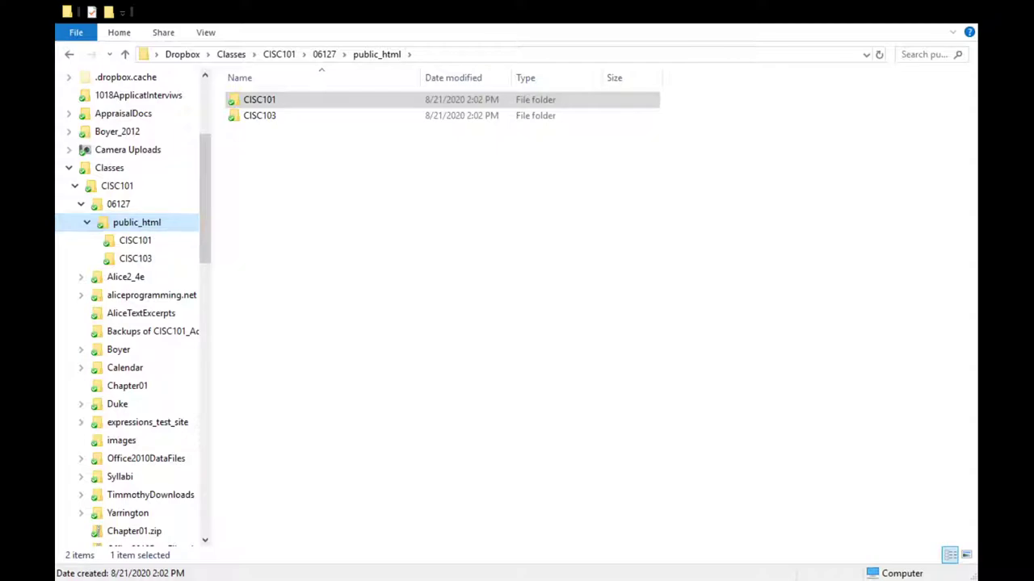
pyautogui.moveTo(334, 129); pyautogui.dragTo(395, 193)
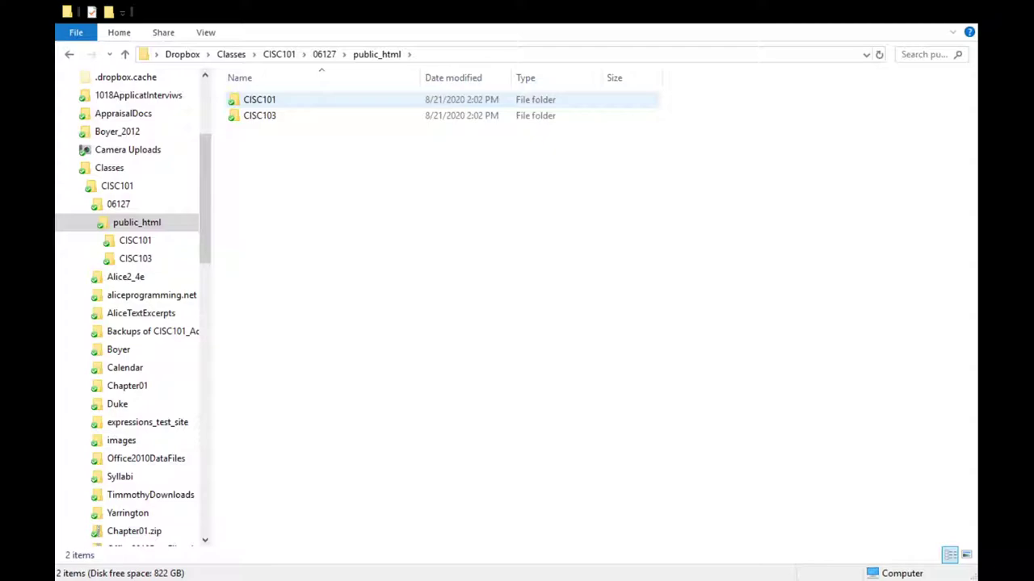
pyautogui.click(260, 115)
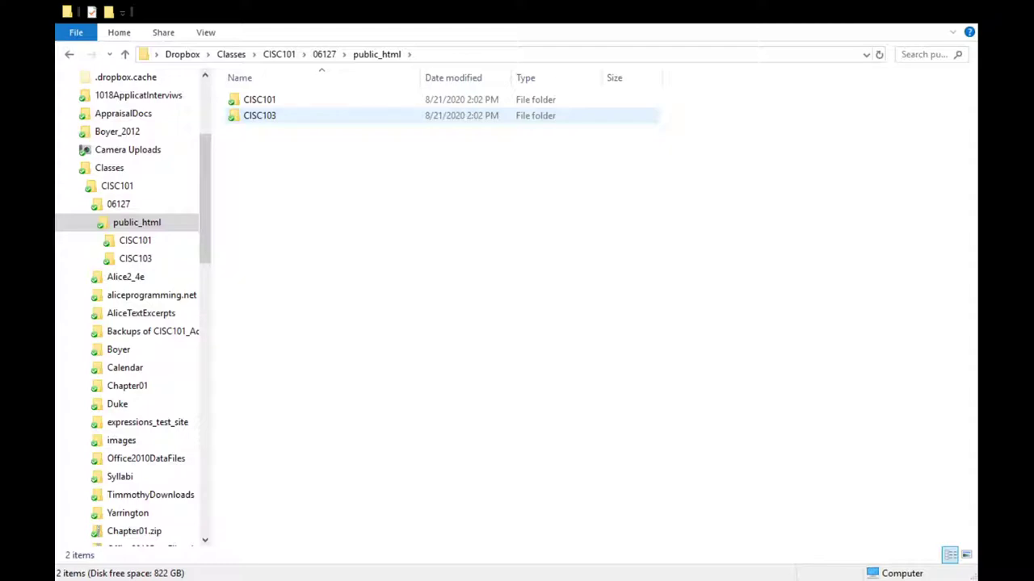
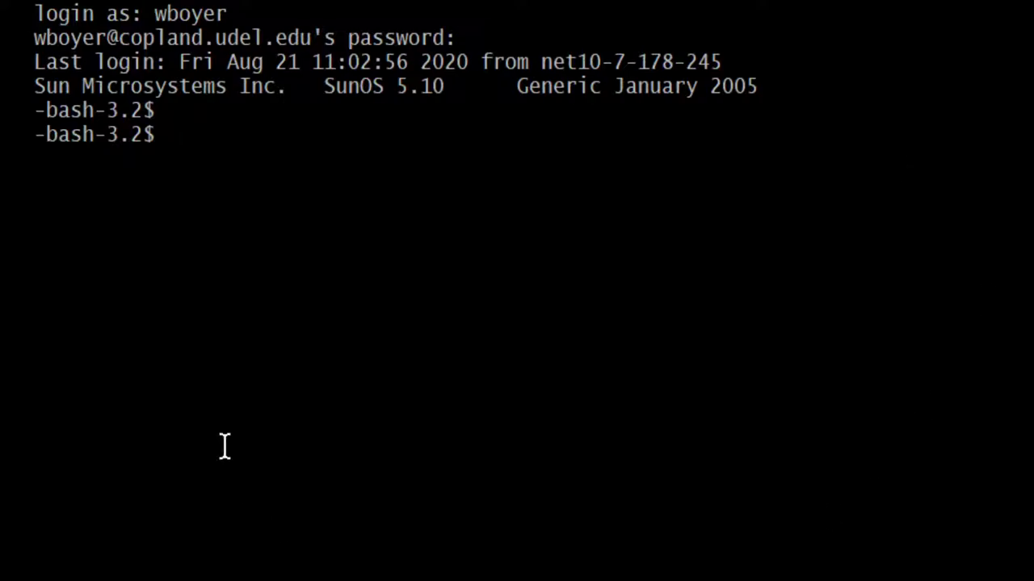
# - In the remote SSH terminal session, print the current directory path with pwd and list its contents with ls
pyautogui.write('pwd')
pyautogui.press('Return')
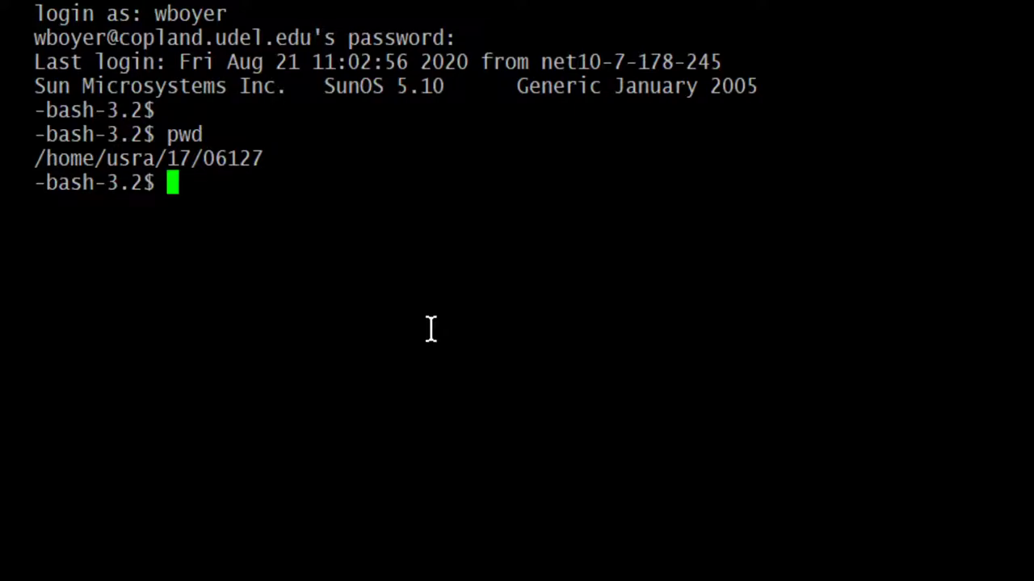
pyautogui.write('ls')
pyautogui.press('Return')
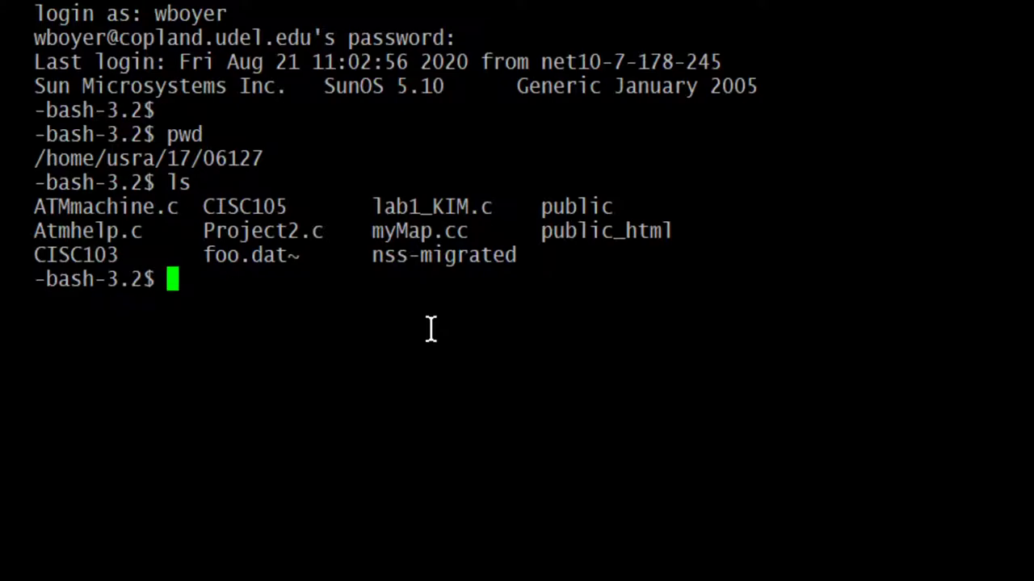
# - List the directory in long format with ls -l and briefly highlight the listed file and folder entries
pyautogui.write('ls ')
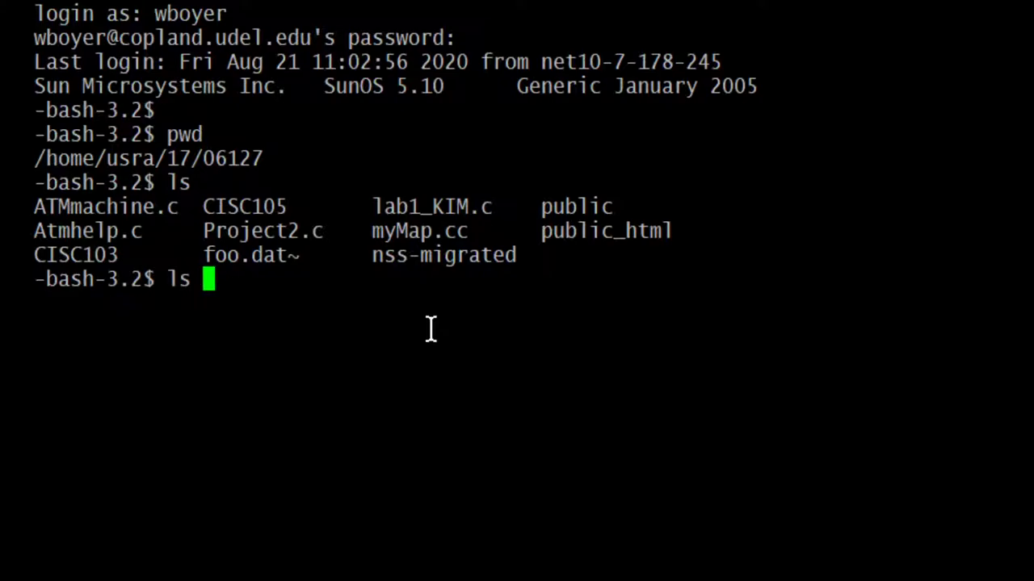
pyautogui.write('-l')
pyautogui.press('Return')
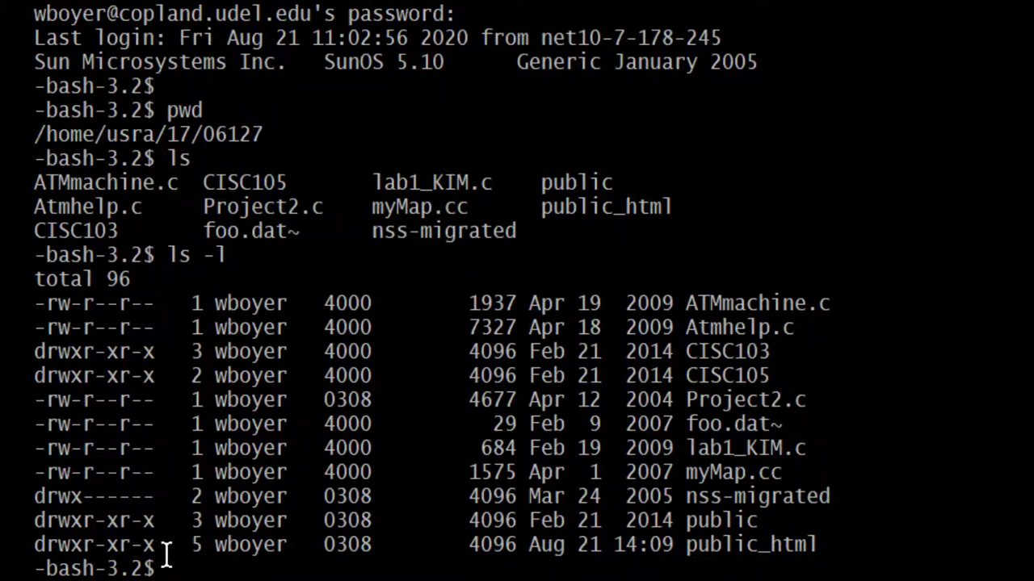
pyautogui.moveTo(171, 539); pyautogui.dragTo(57, 327)
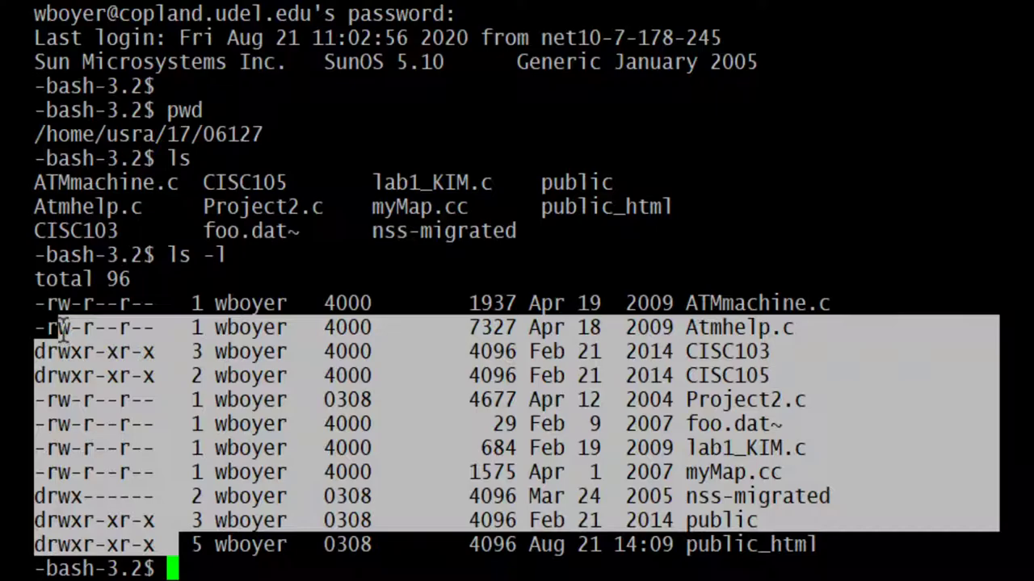
pyautogui.click(413, 312)
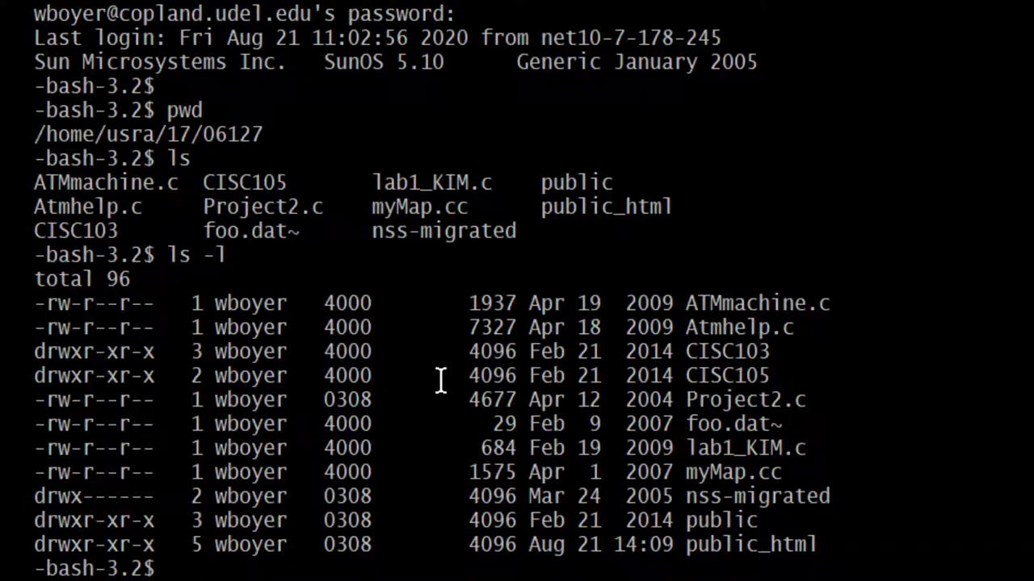
# - Print the current directory path three times with pwd
pyautogui.write('pwd')
pyautogui.press('Return')
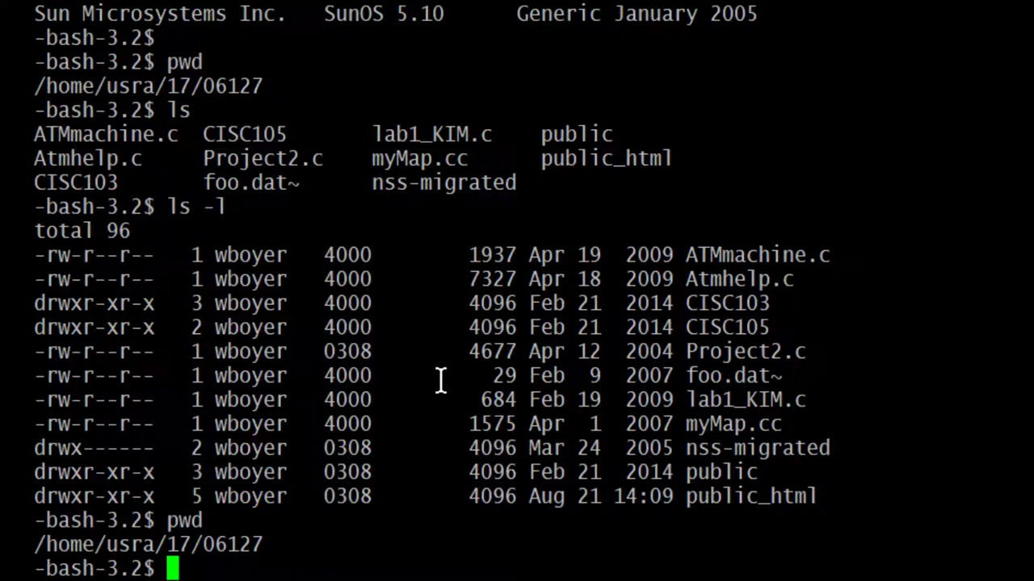
pyautogui.write('pwd')
pyautogui.press('Return')
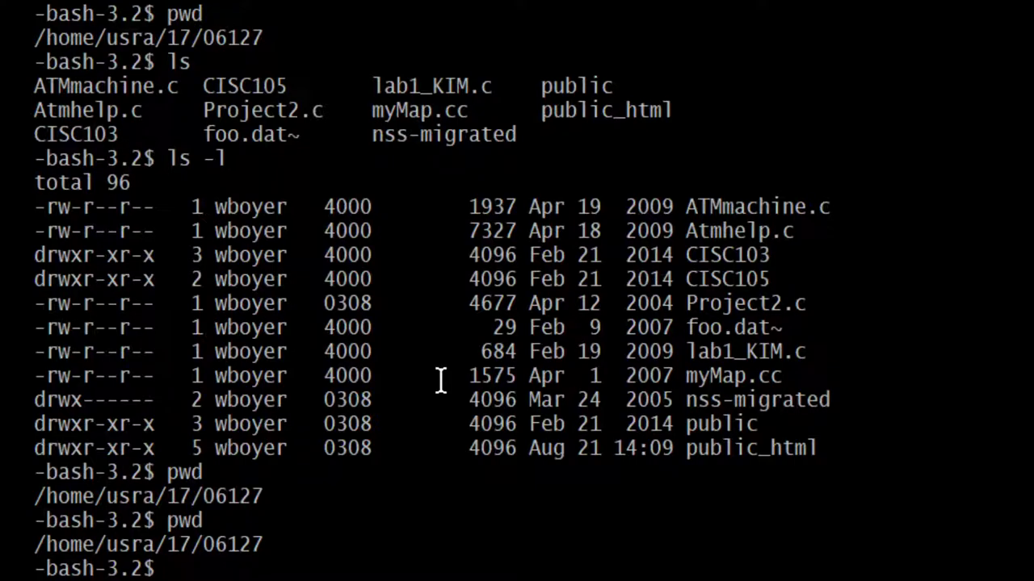
pyautogui.write('pwd')
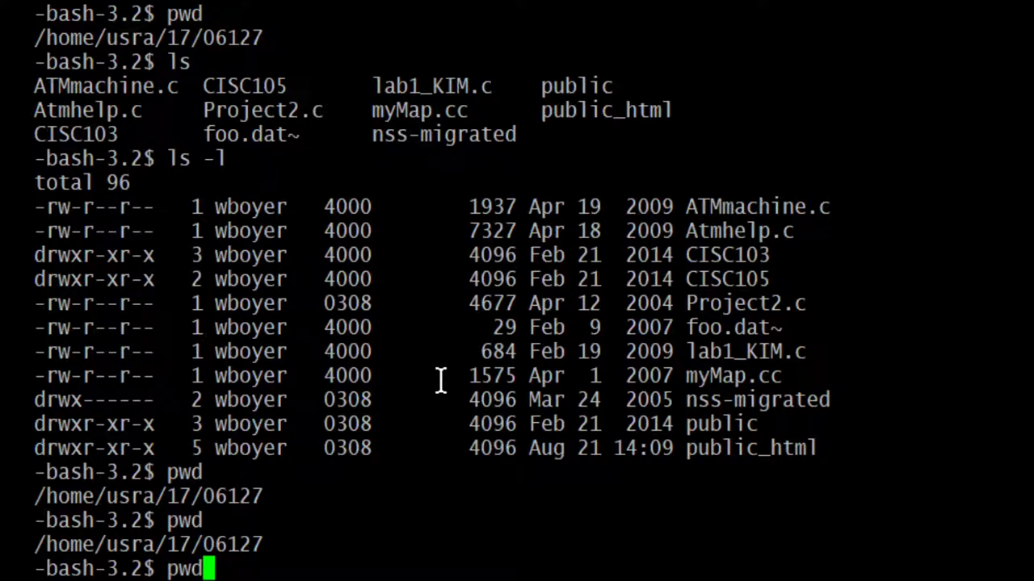
pyautogui.press('Return')
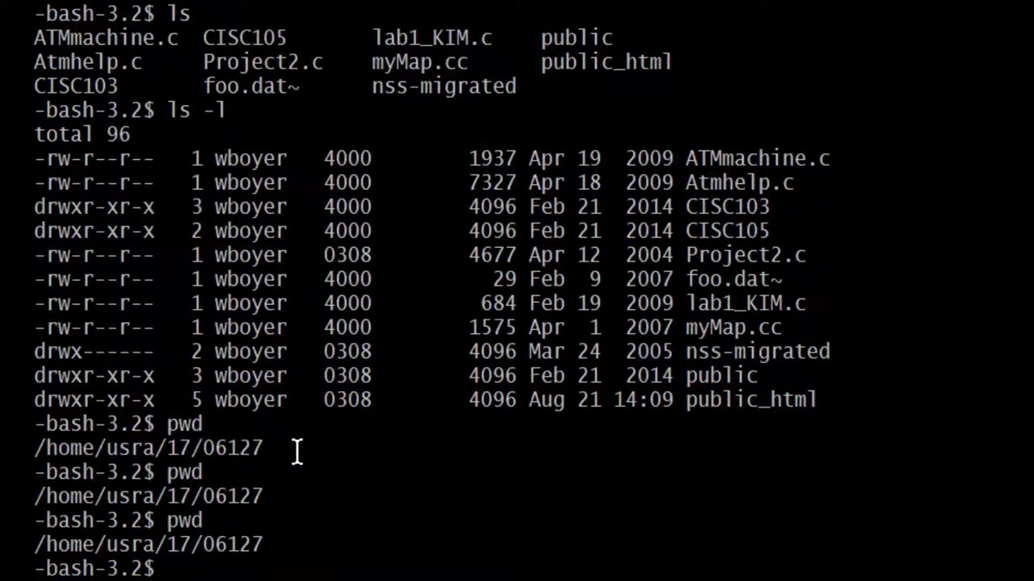
# - List the directory contents with ls, then recall earlier commands from the history back to ls -l
pyautogui.write('ls')
pyautogui.press('Return')
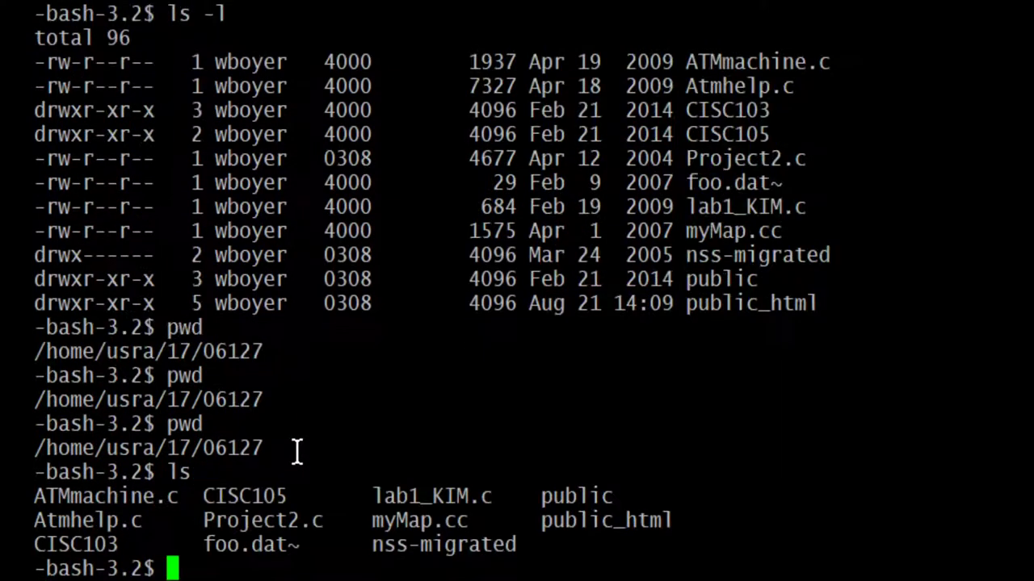
pyautogui.write('ls')
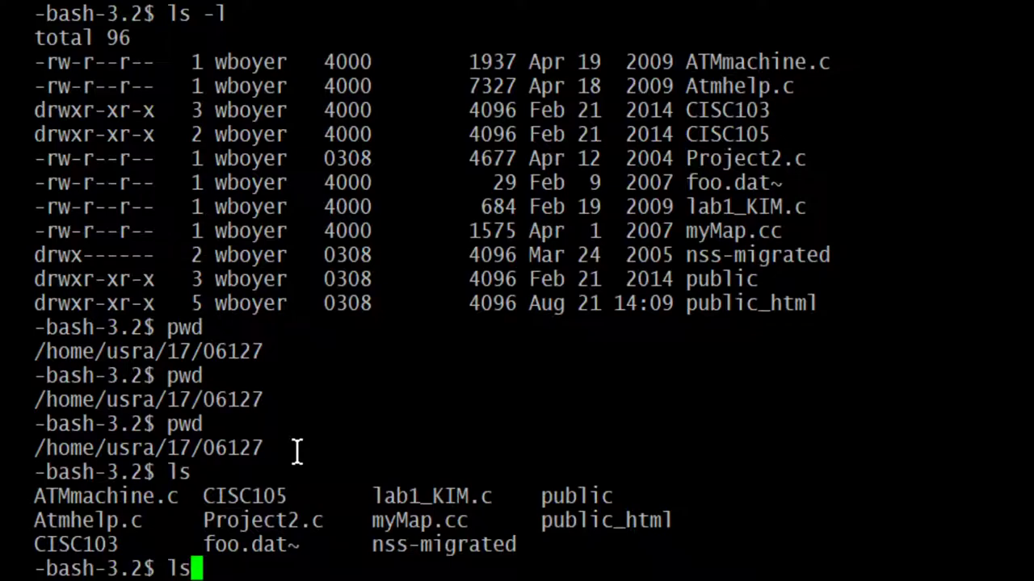
pyautogui.press('Up')
pyautogui.press('Up')
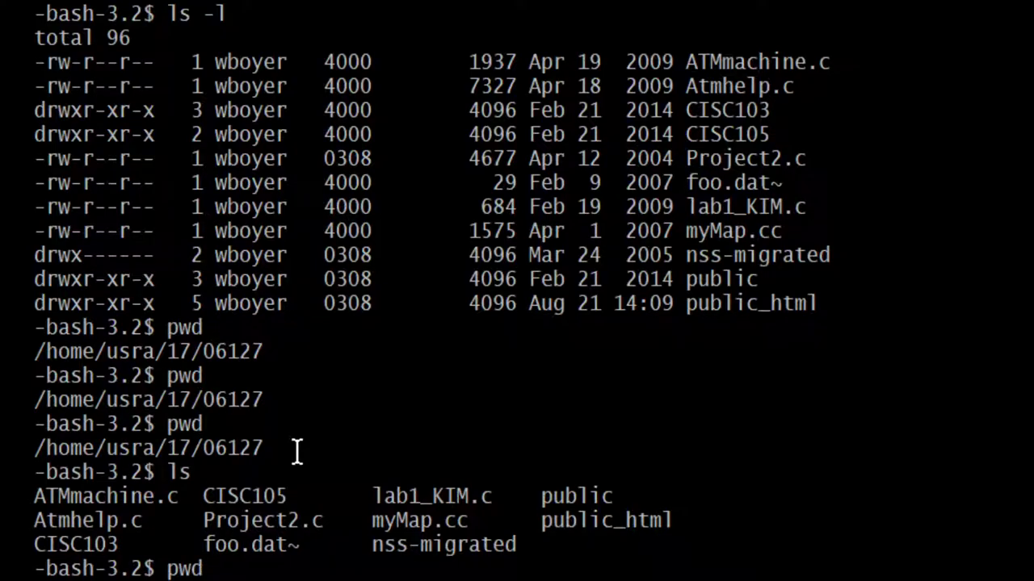
pyautogui.press('Up')
pyautogui.press('Up')
pyautogui.press('Up')
pyautogui.press('Up')
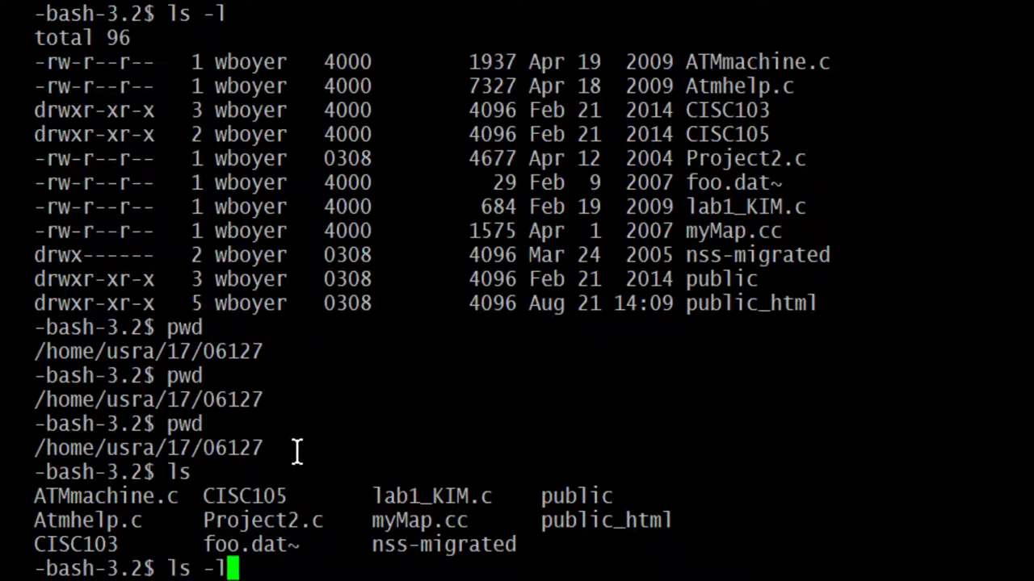
# - Step back and forth through the command history, recalling entries such as exit, ls and pwd without running them
pyautogui.press('Down')
pyautogui.press('Down')
pyautogui.press('Up')
pyautogui.press('Down')
pyautogui.press('Down')
pyautogui.press('BackSpace')
pyautogui.press('BackSpace')
pyautogui.write('exit')
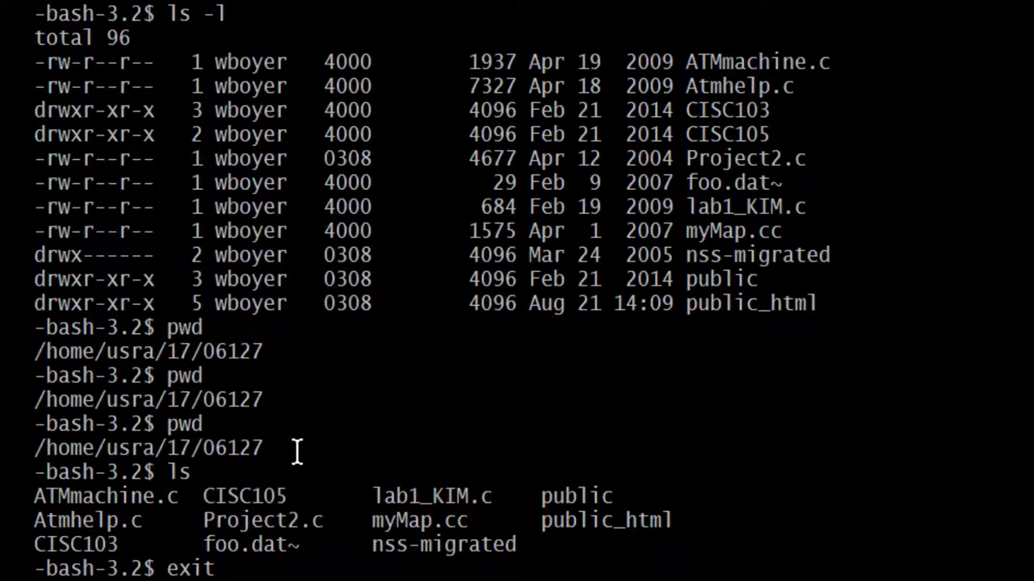
pyautogui.press('Up')
pyautogui.press('BackSpace')
pyautogui.press('BackSpace')
pyautogui.press('BackSpace')
pyautogui.press('BackSpace')
pyautogui.press('BackSpace')
pyautogui.press('BackSpace')
pyautogui.press('BackSpace')
pyautogui.press('BackSpace')
pyautogui.press('BackSpace')
pyautogui.press('BackSpace')
pyautogui.press('BackSpace')
pyautogui.press('BackSpace')
pyautogui.press('Down')
pyautogui.press('Up')
pyautogui.press('Up')
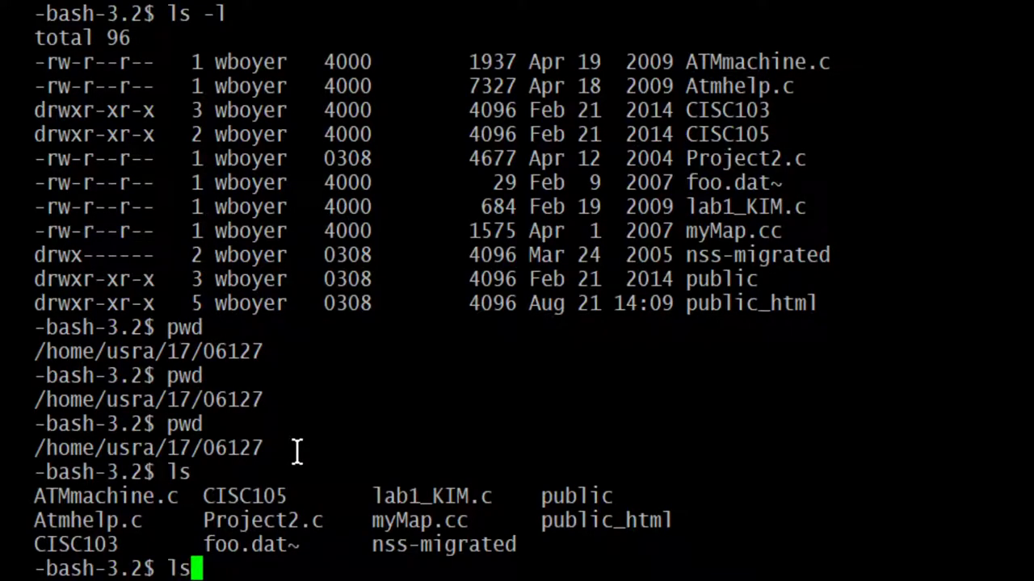
pyautogui.press('Down')
pyautogui.press('Down')
pyautogui.press('Up')
pyautogui.press('Up')
pyautogui.press('Down')
pyautogui.press('Up')
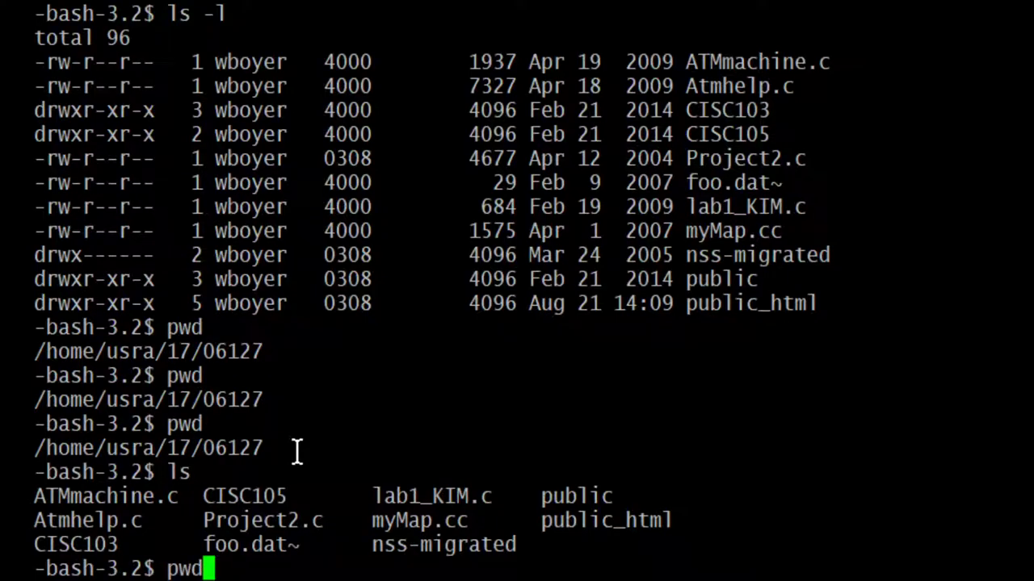
# - Change the recalled pwd to pwsa and try to run it as a command
pyautogui.press('BackSpace')
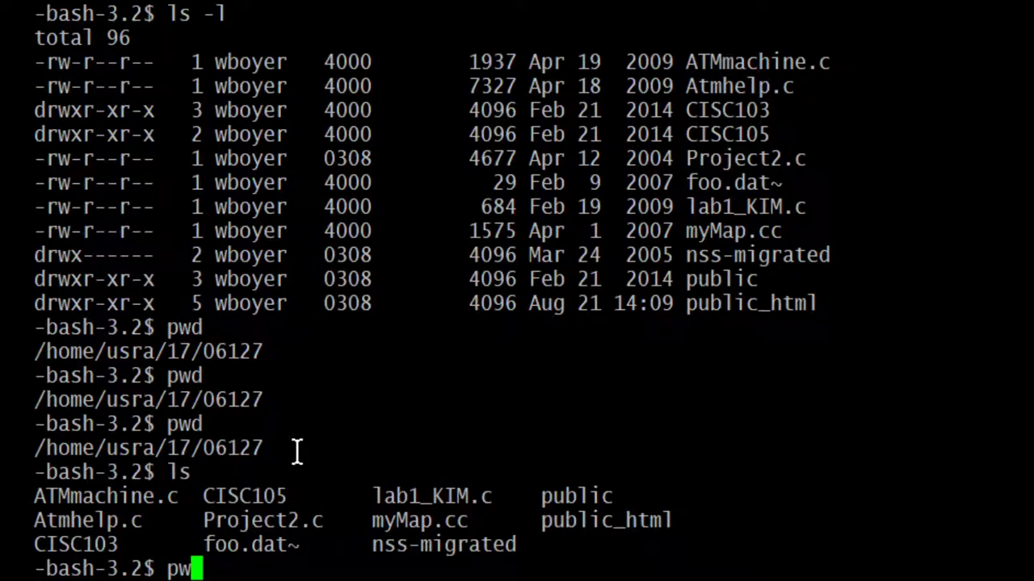
pyautogui.write('sa')
pyautogui.press('Return')
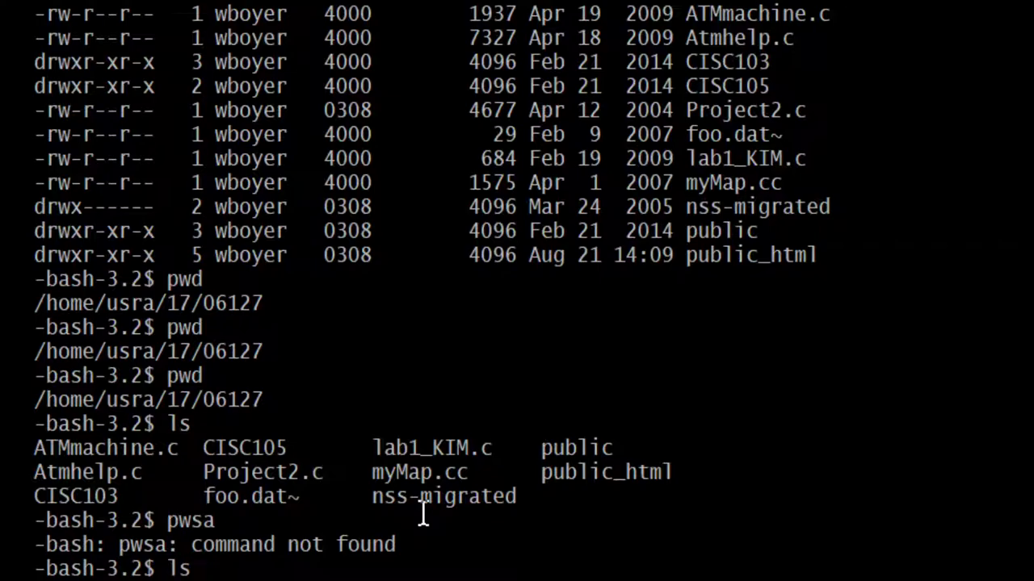
# - Try ls-l without the space, then list the directory in long format with ls -l
pyautogui.write('-l')
pyautogui.press('Return')
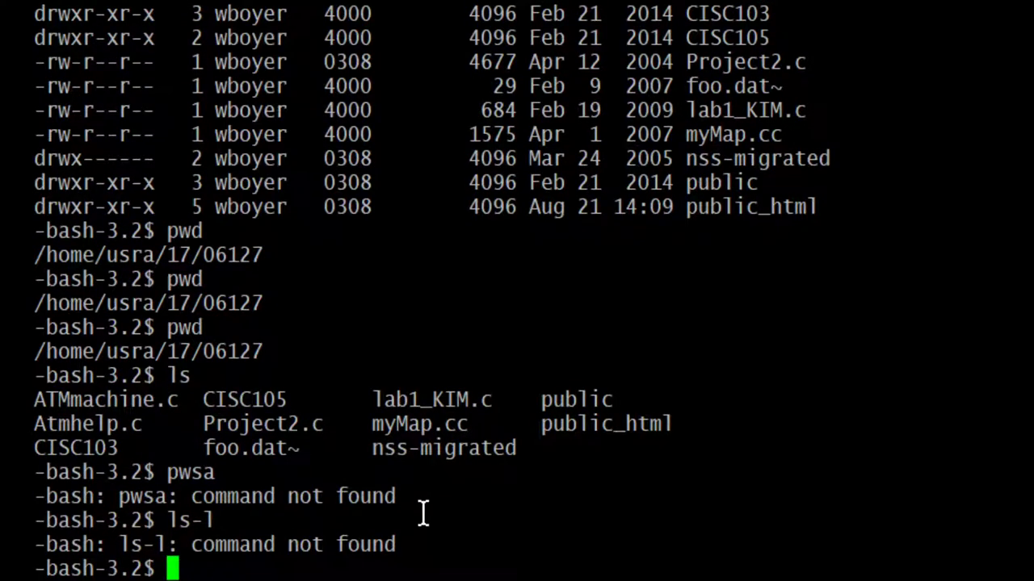
pyautogui.write('ls -l')
pyautogui.press('Return')
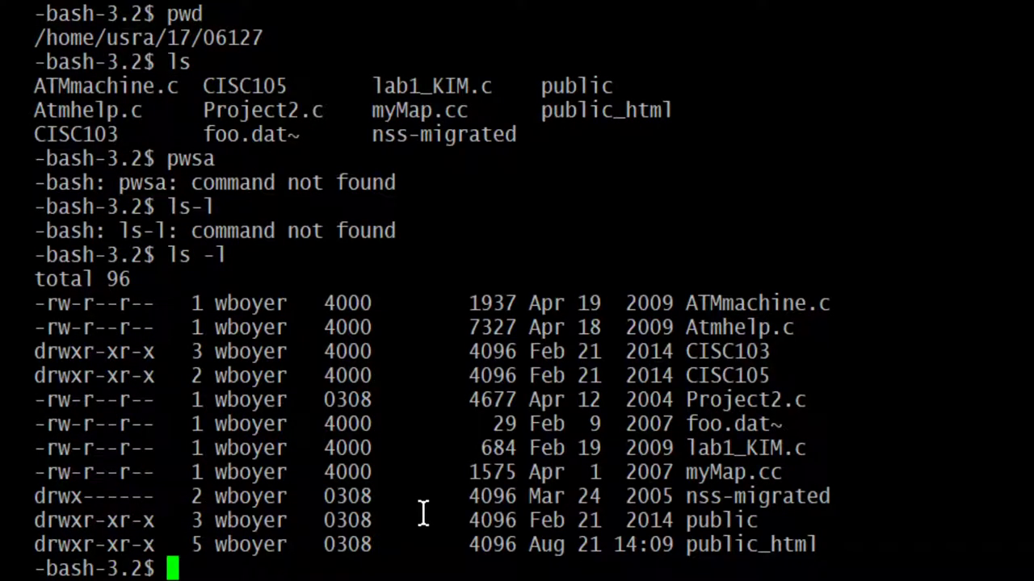
# - Try to create a directory named asdf using the capitalised command Mkdir
pyautogui.write('Mkdi')
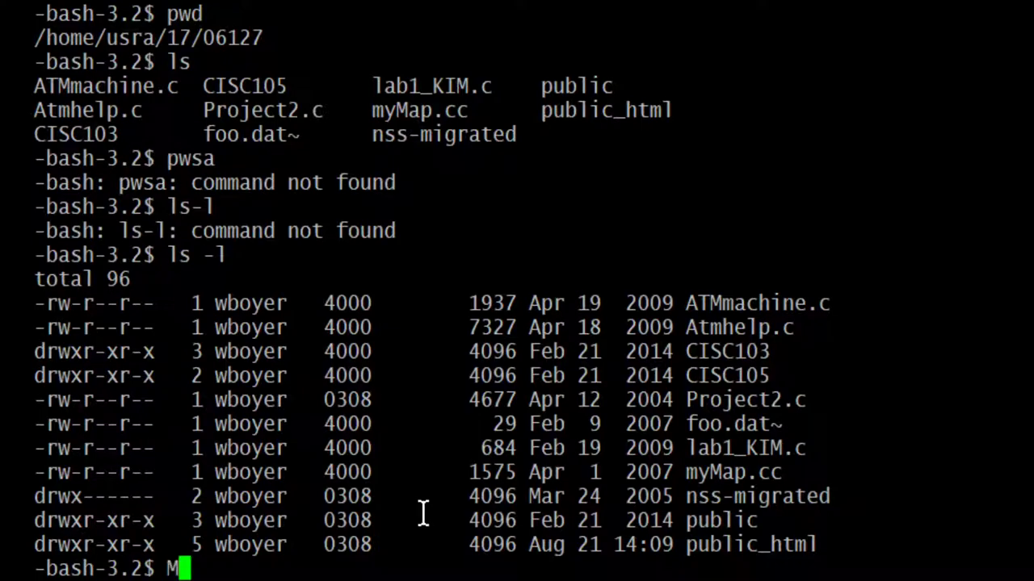
pyautogui.write('r asdf')
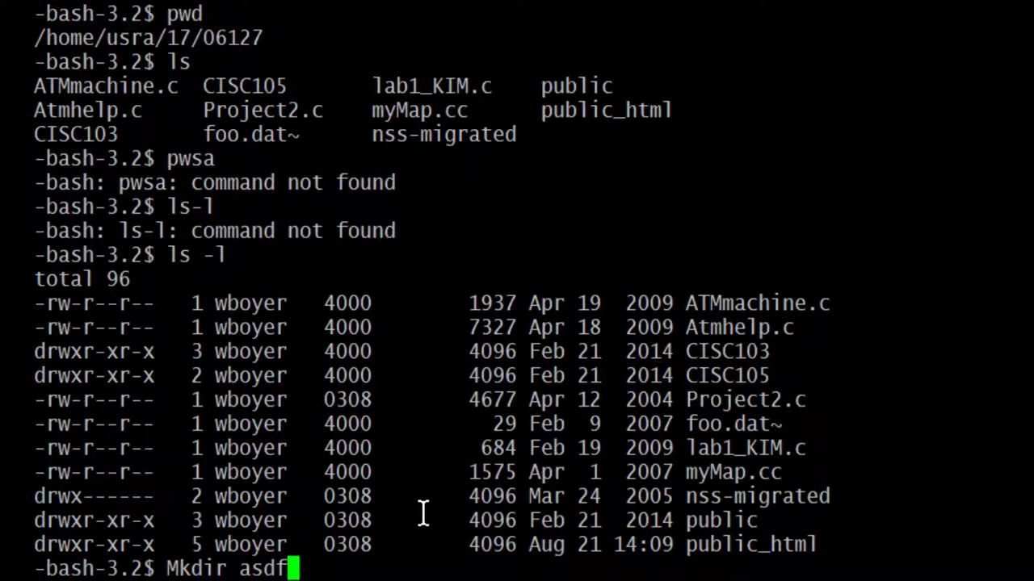
pyautogui.press('Return')
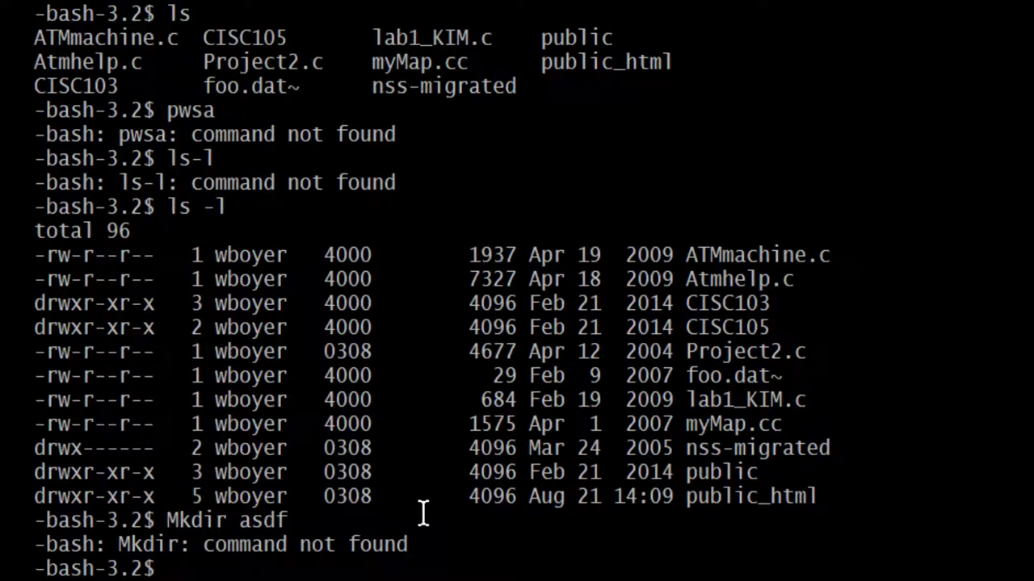
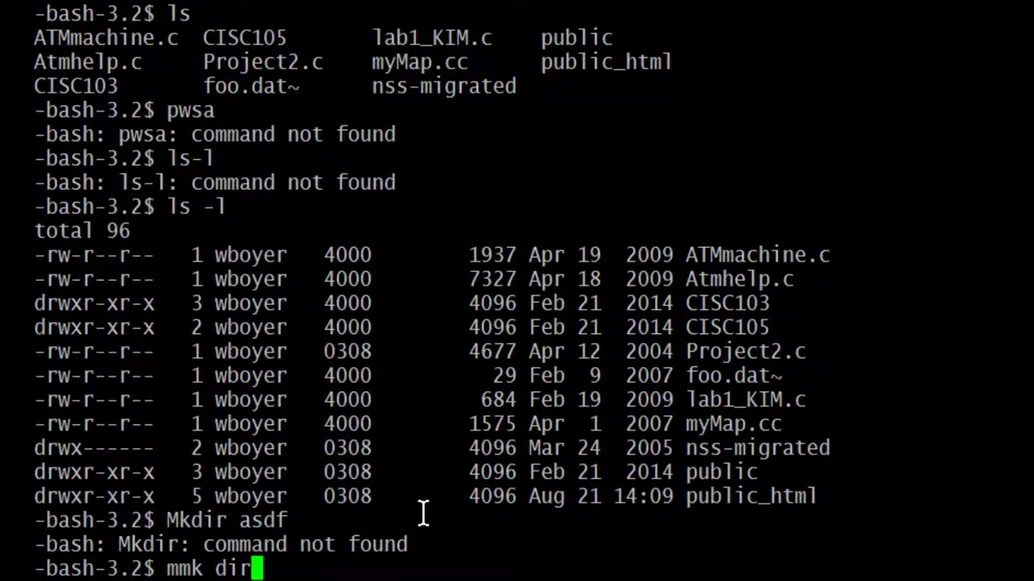
# - Try to run mmk dir, then recall it, remove the extra m and try mk dir
pyautogui.press('Return')
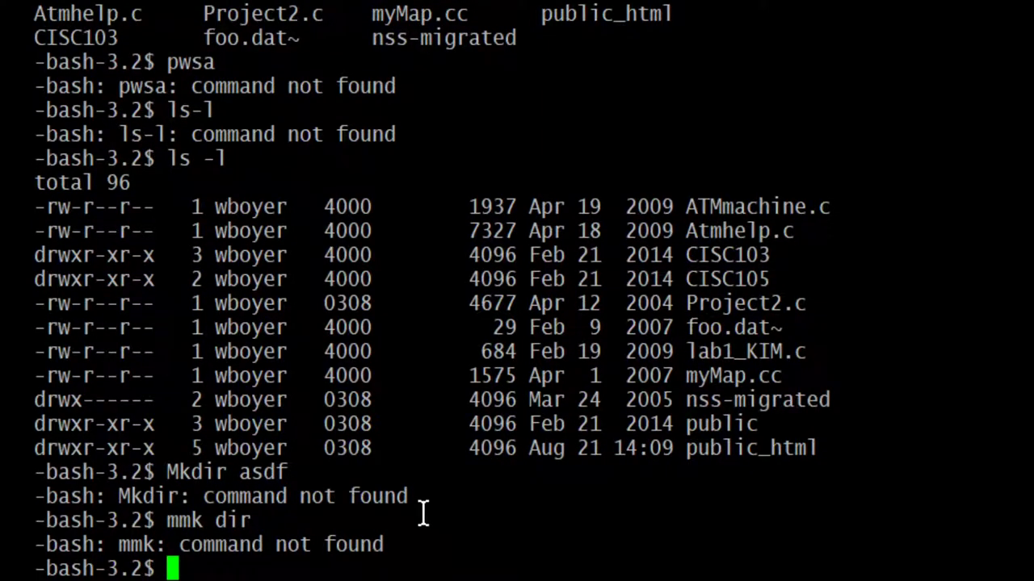
pyautogui.press('Up')
pyautogui.press('Left')
pyautogui.press('Left')
pyautogui.press('Left')
pyautogui.press('Left')
pyautogui.press('Left')
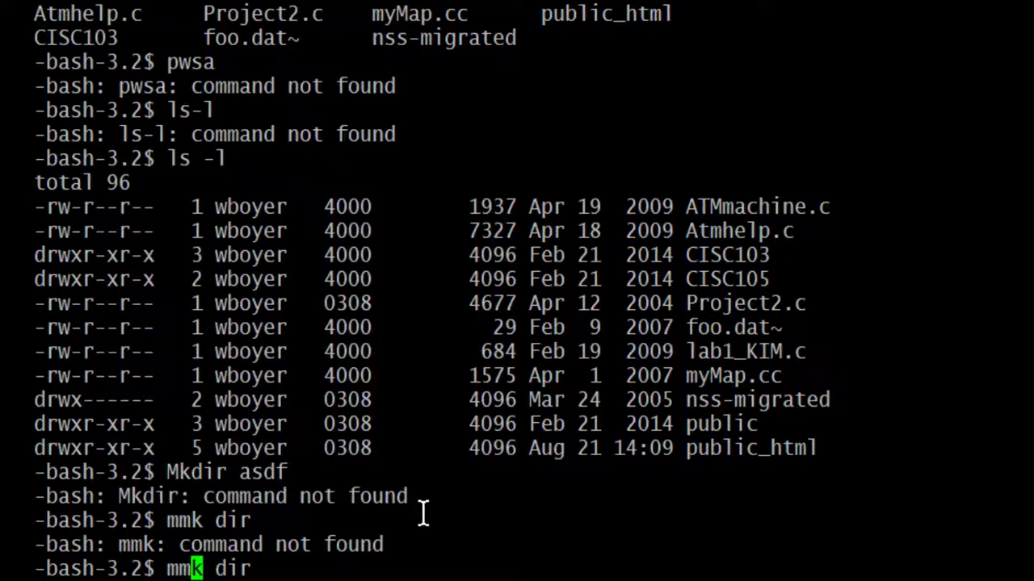
pyautogui.press('Right')
pyautogui.press('Left')
pyautogui.press('BackSpace')
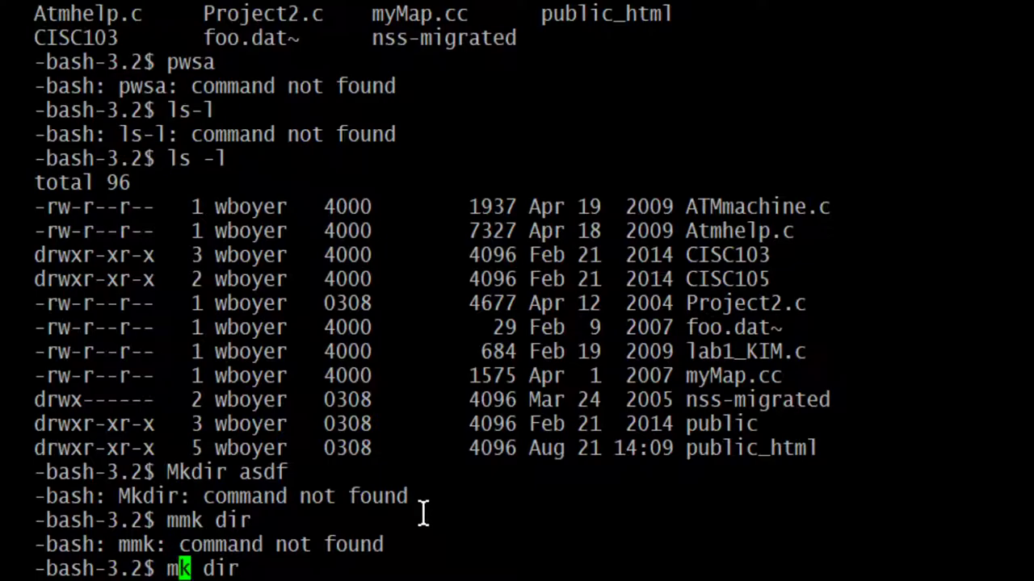
pyautogui.press('Return')
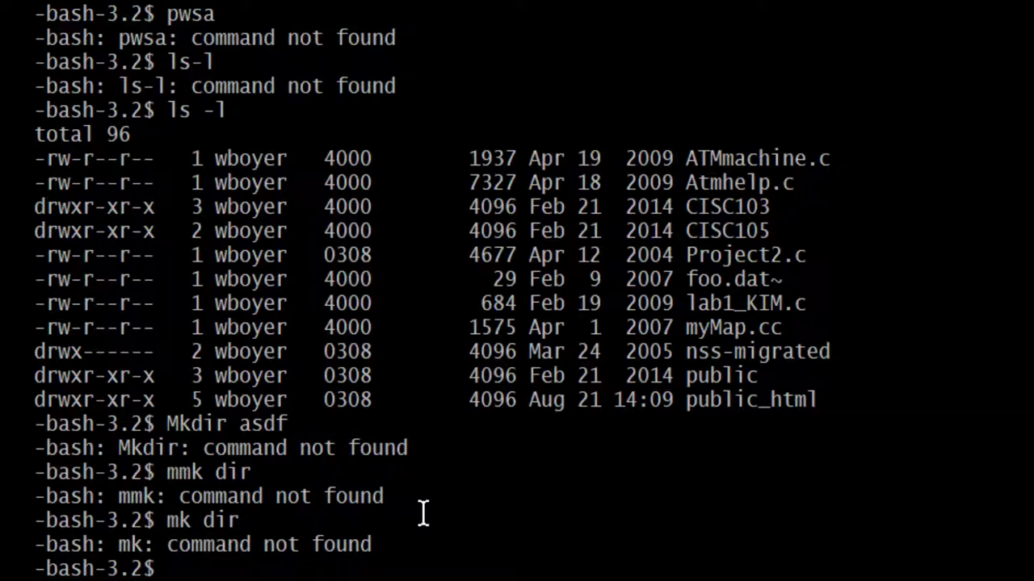
# - Try to run ls with the stray characters 88 in front, as 88ls
pyautogui.write('88')
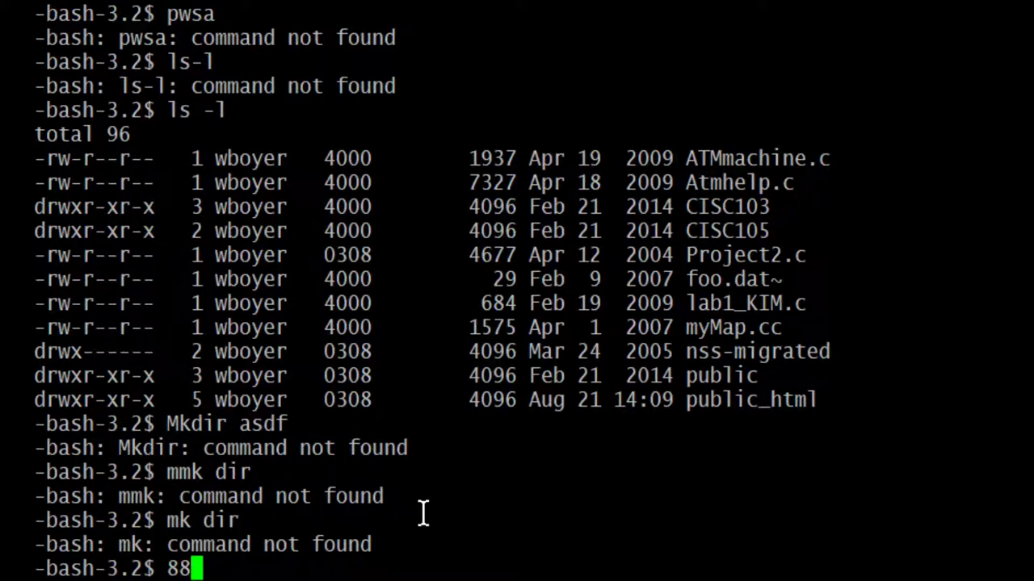
pyautogui.write('ls')
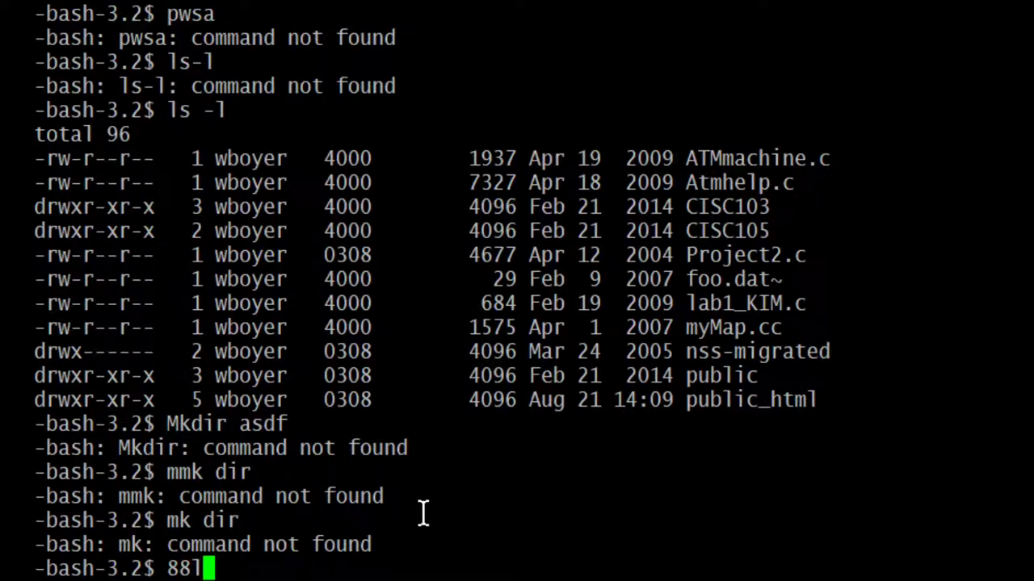
pyautogui.press('Return')
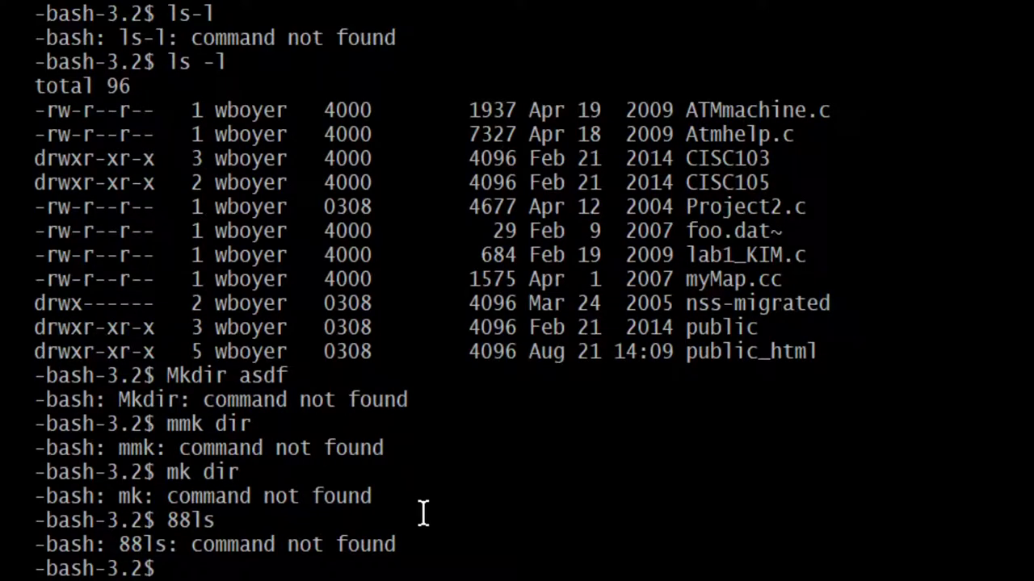
# - List the directory contents with ls and print the current directory path with pwd
pyautogui.write('ls')
pyautogui.press('Return')
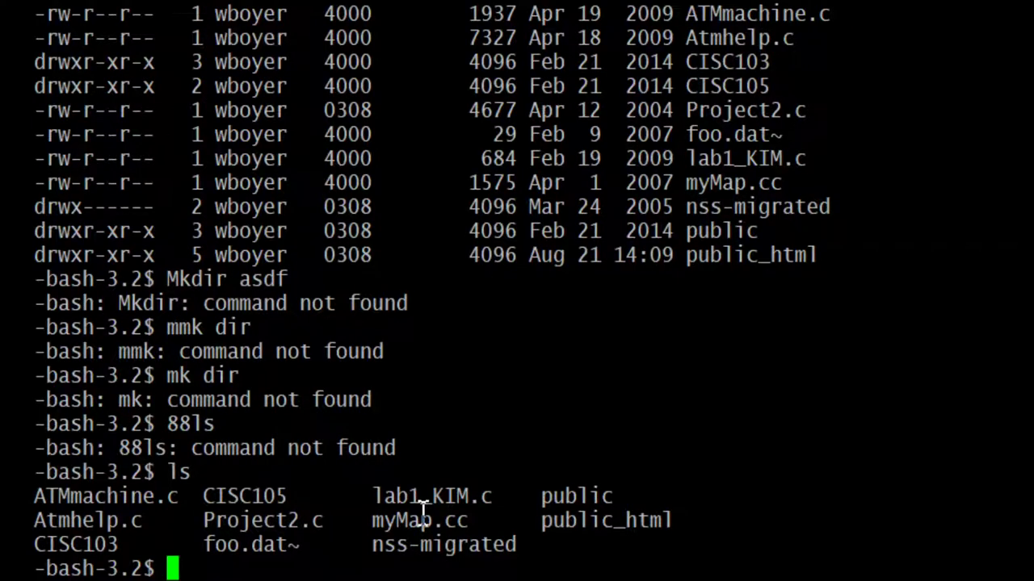
pyautogui.write('pwd')
pyautogui.press('Return')
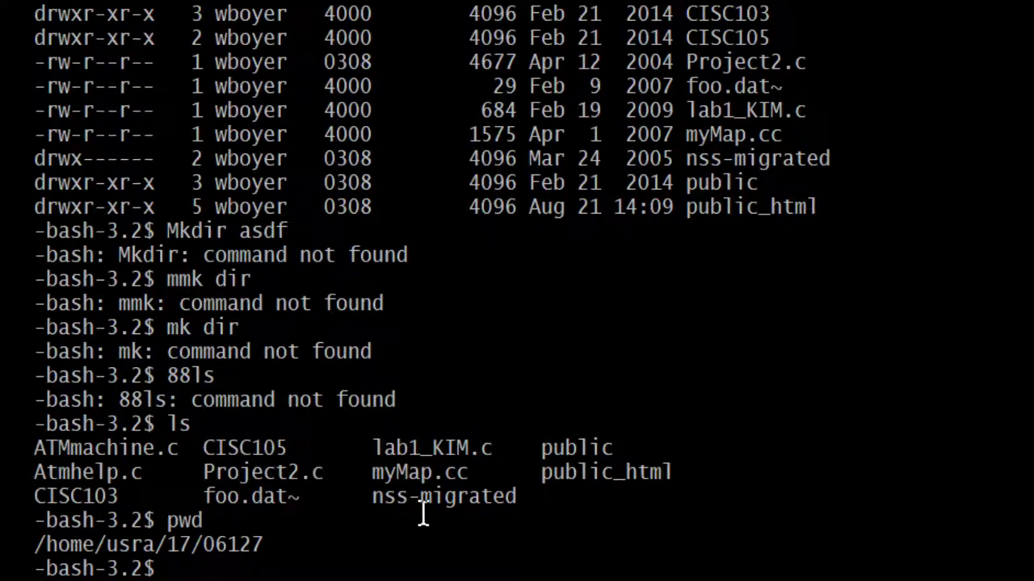
# - Change into the public_html folder with cd public_html, highlighting the matching name in the listing and the command before running it
pyautogui.write('cd p')
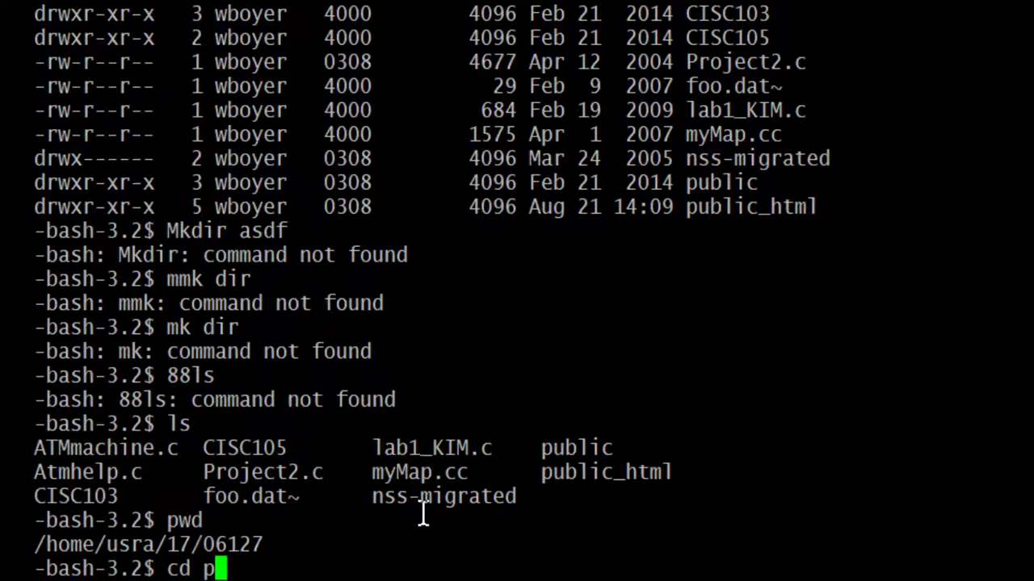
pyautogui.write('ubli')
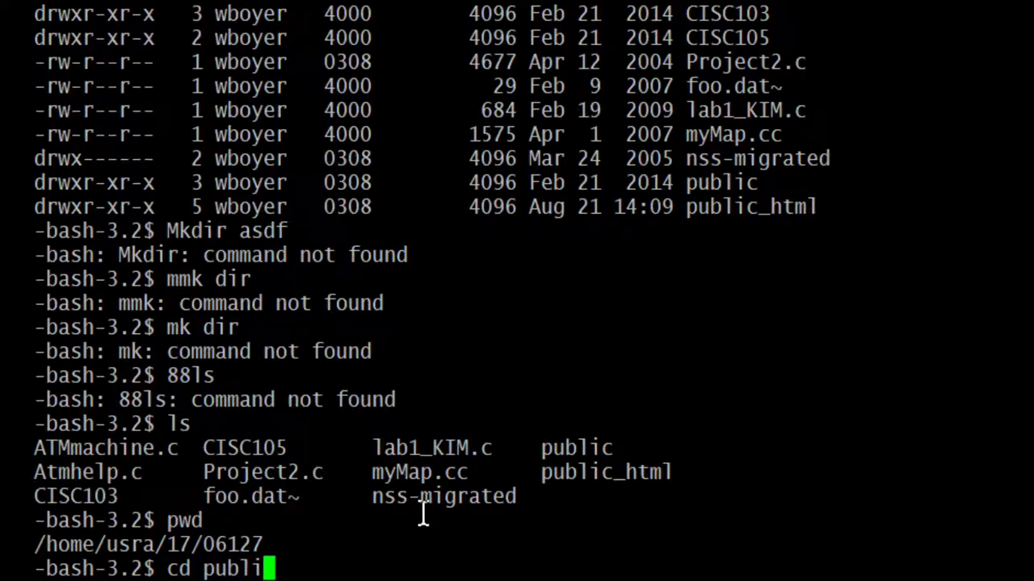
pyautogui.write('c_h')
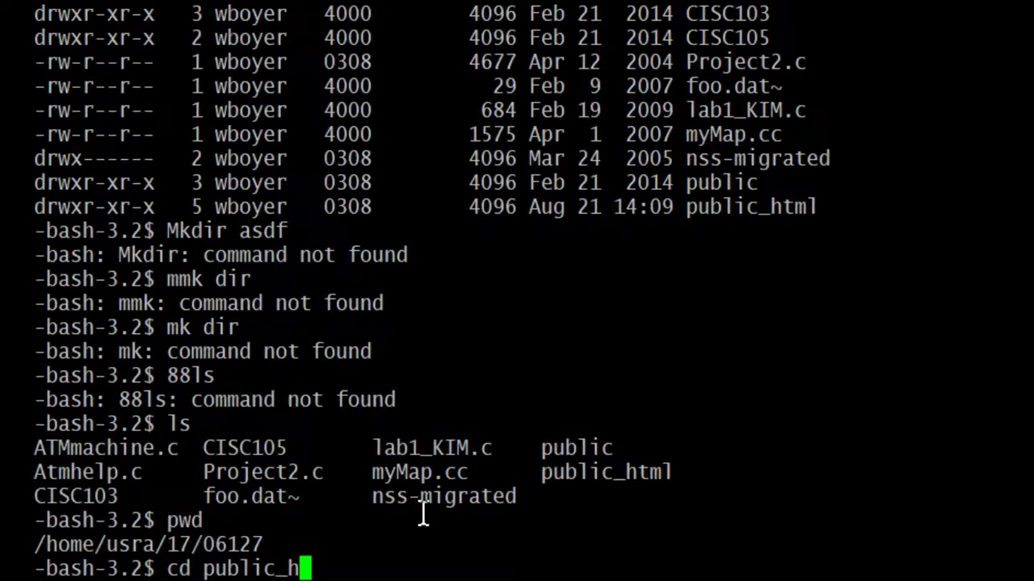
pyautogui.write('tml')
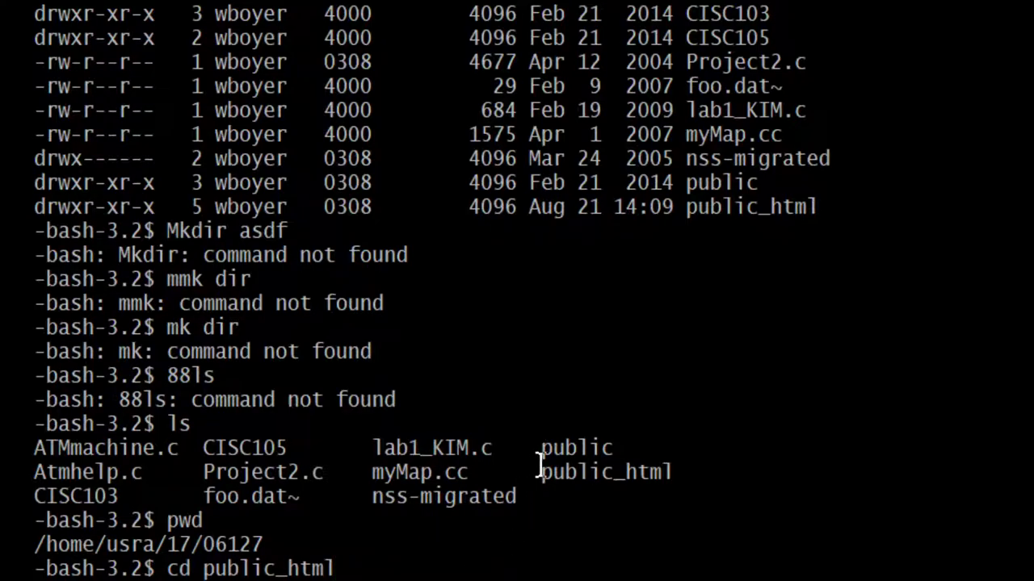
pyautogui.moveTo(542, 467); pyautogui.dragTo(672, 473)
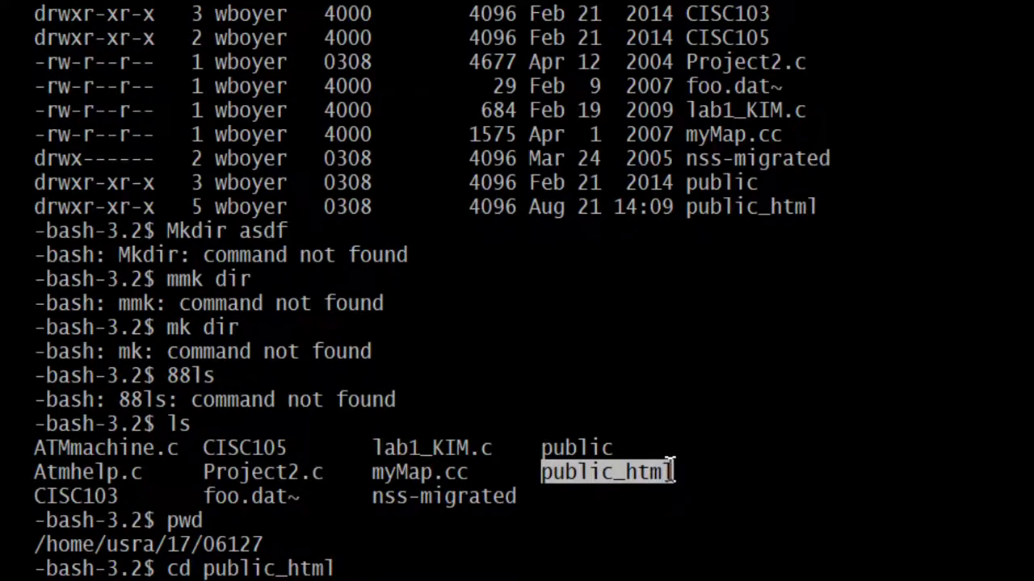
pyautogui.click(701, 473)
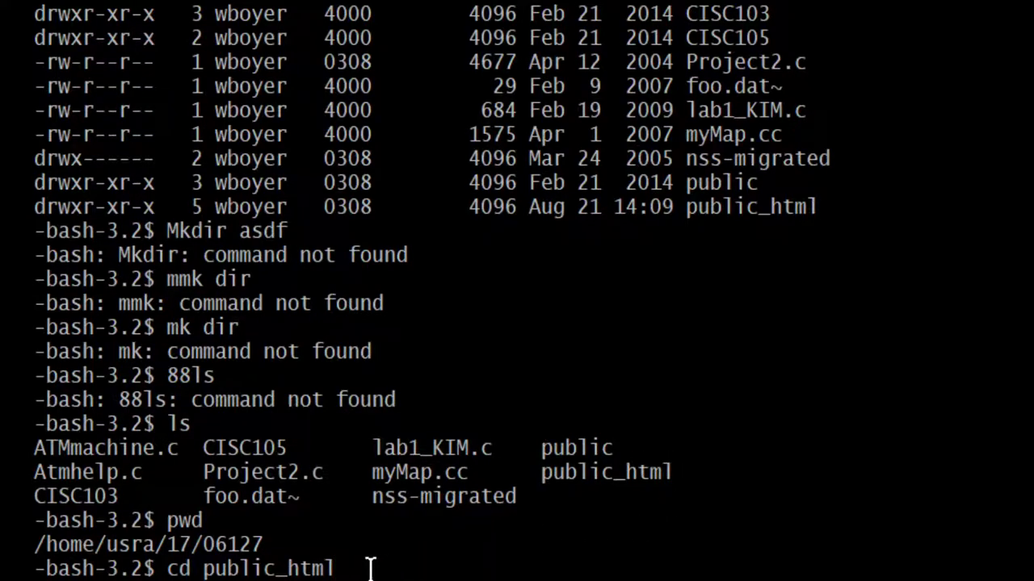
pyautogui.moveTo(343, 556); pyautogui.dragTo(202, 568)
pyautogui.click(331, 562)
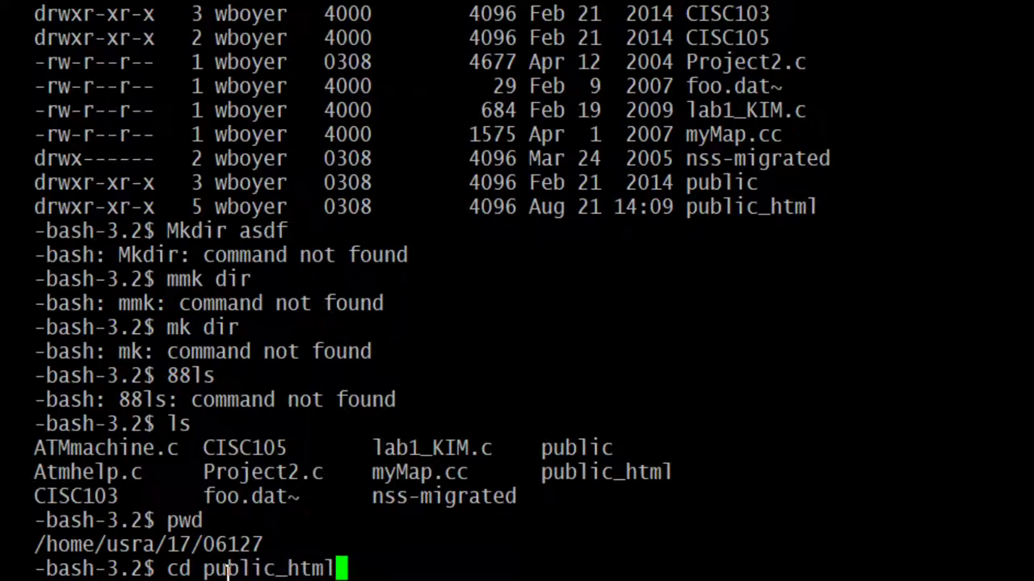
pyautogui.moveTo(540, 475); pyautogui.dragTo(607, 483)
pyautogui.click(326, 554)
pyautogui.press('BackSpace')
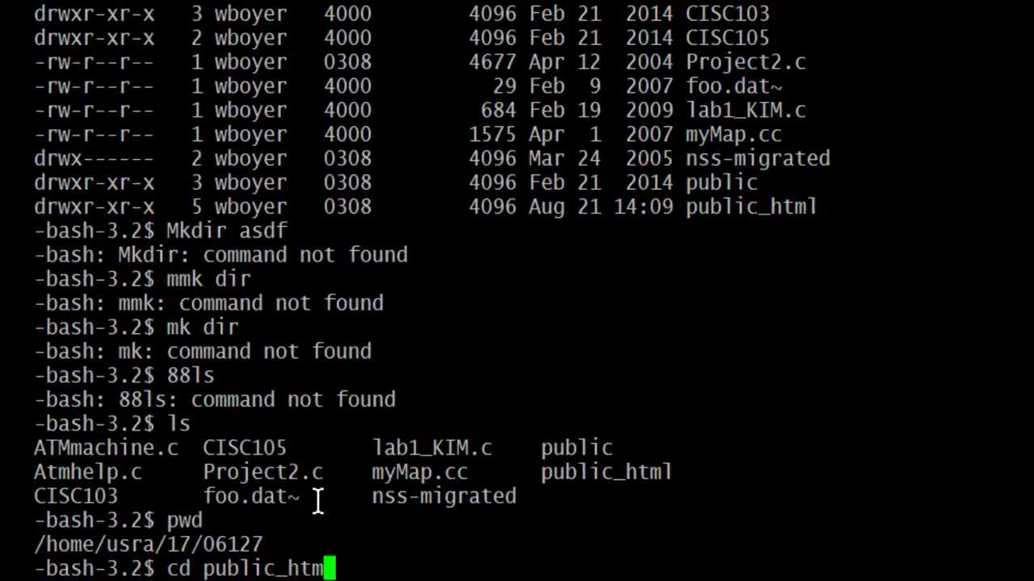
pyautogui.write('l')
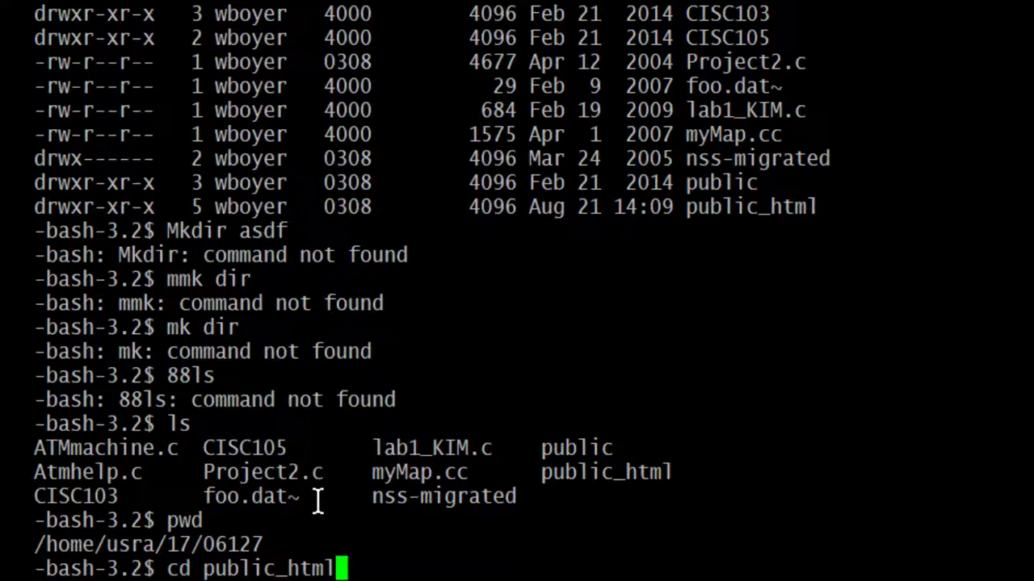
pyautogui.press('Return')
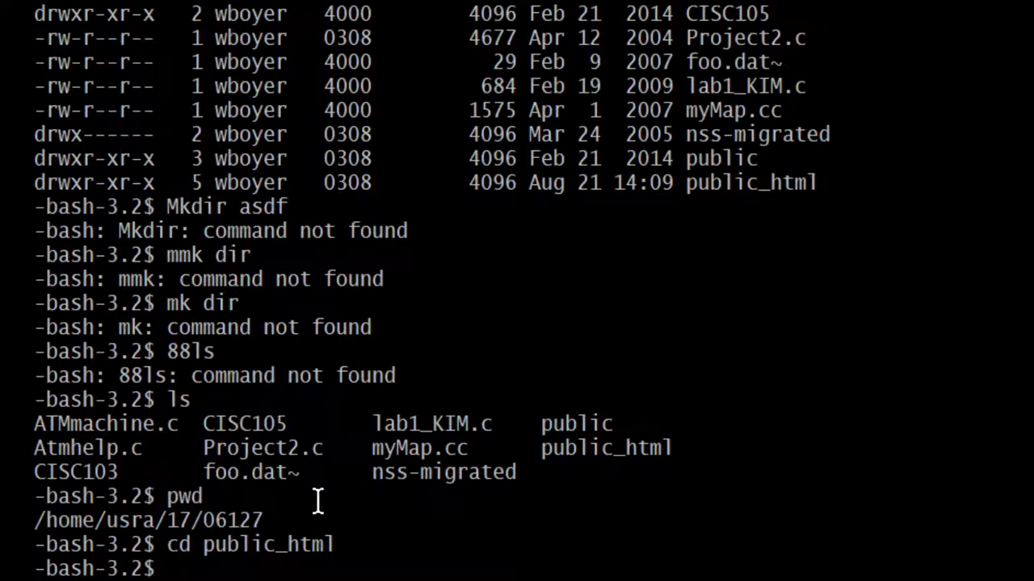
# - Browse the recent commands in the history and print the current directory path with pwd
pyautogui.press('Up')
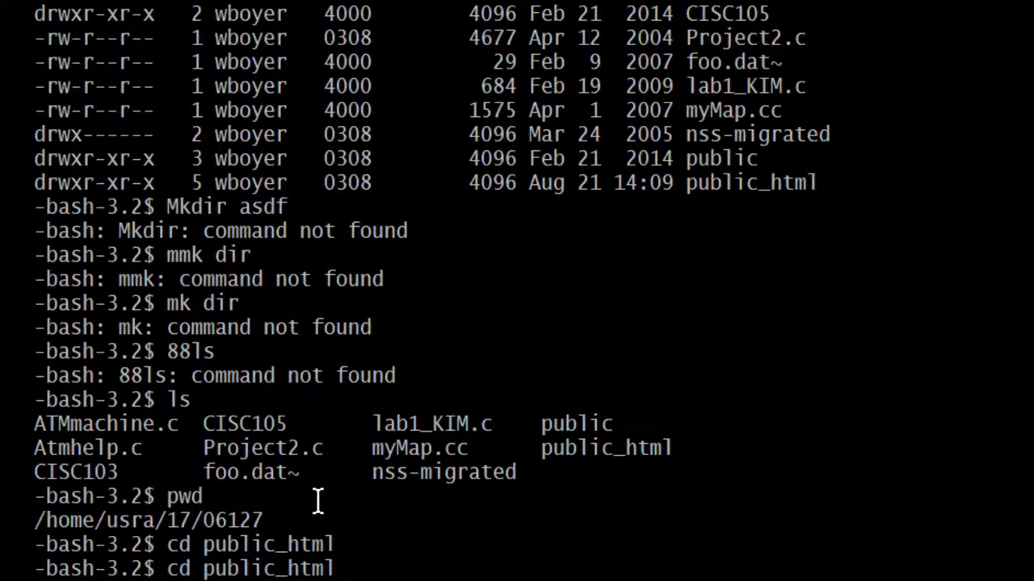
pyautogui.press('Up')
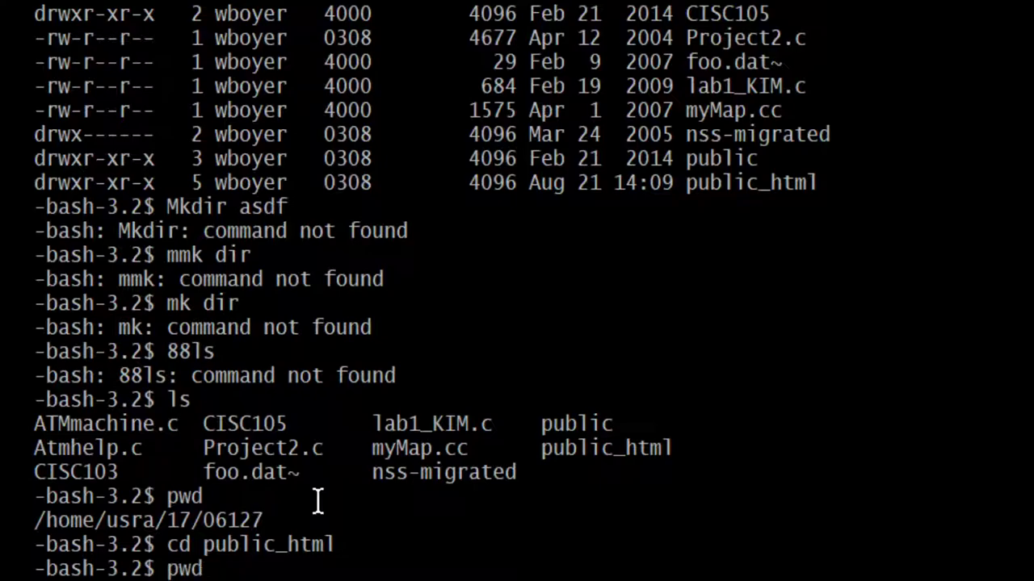
pyautogui.press('Up')
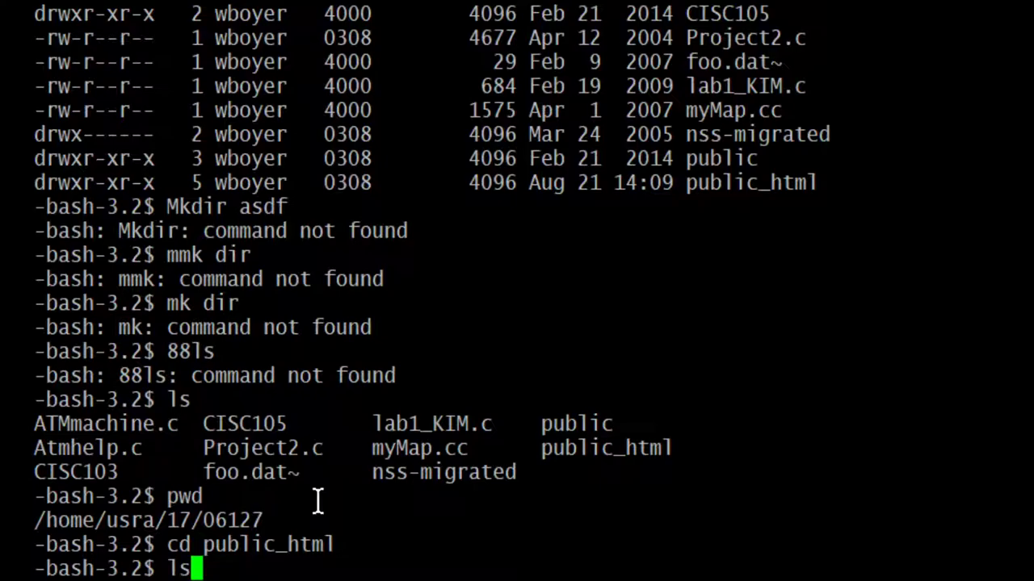
pyautogui.press('Down')
pyautogui.press('Down')
pyautogui.press('Down')
pyautogui.write('pwd')
pyautogui.press('Return')
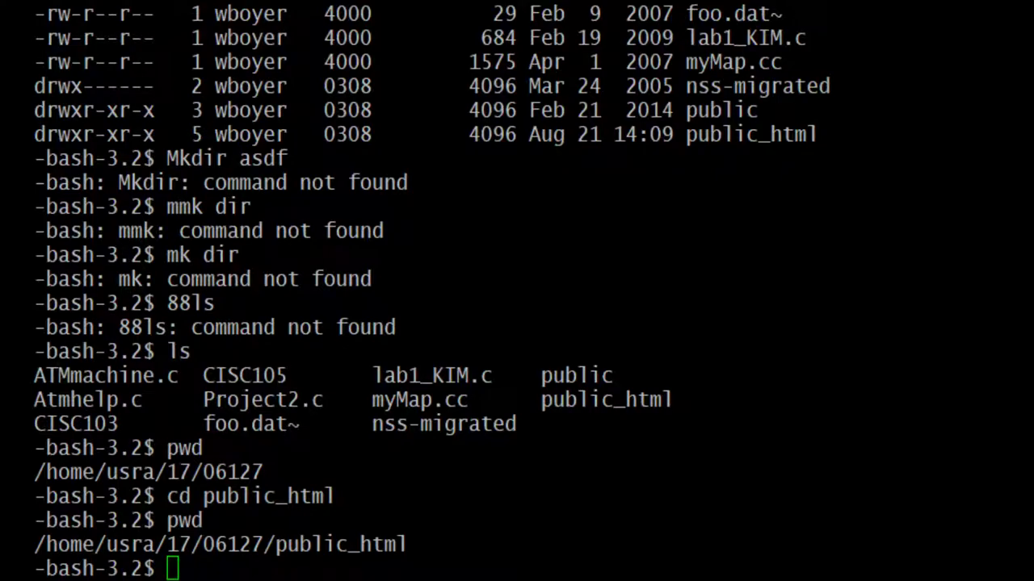
# - Switch to File Explorer and open the CISC101 folder inside public_html
pyautogui.click(348, 4)
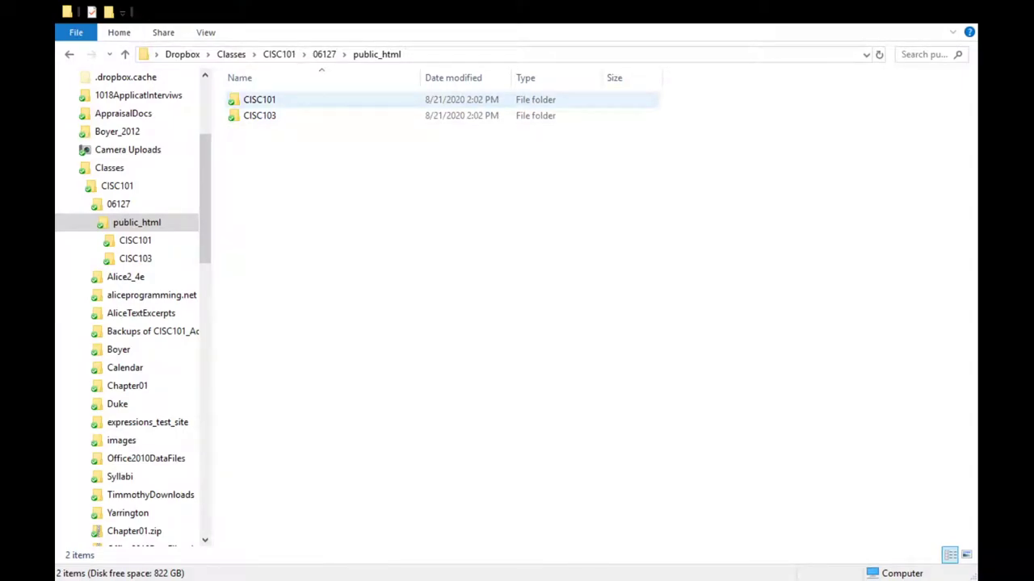
pyautogui.doubleClick(259, 99)
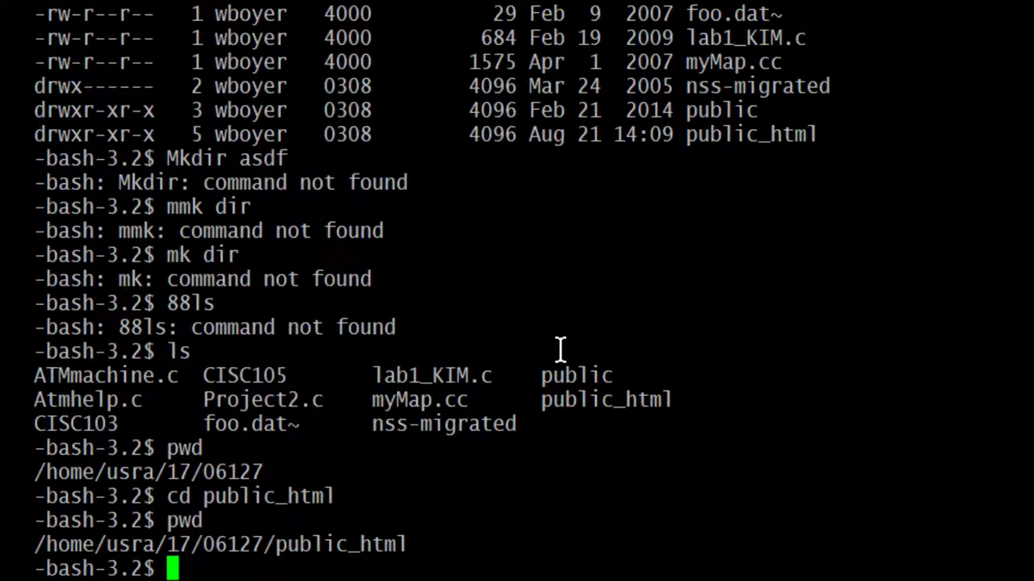
# - Switch to the terminal, list the public_html contents with ls and highlight CISC101 in the listing
pyautogui.write('ls')
pyautogui.press('Return')
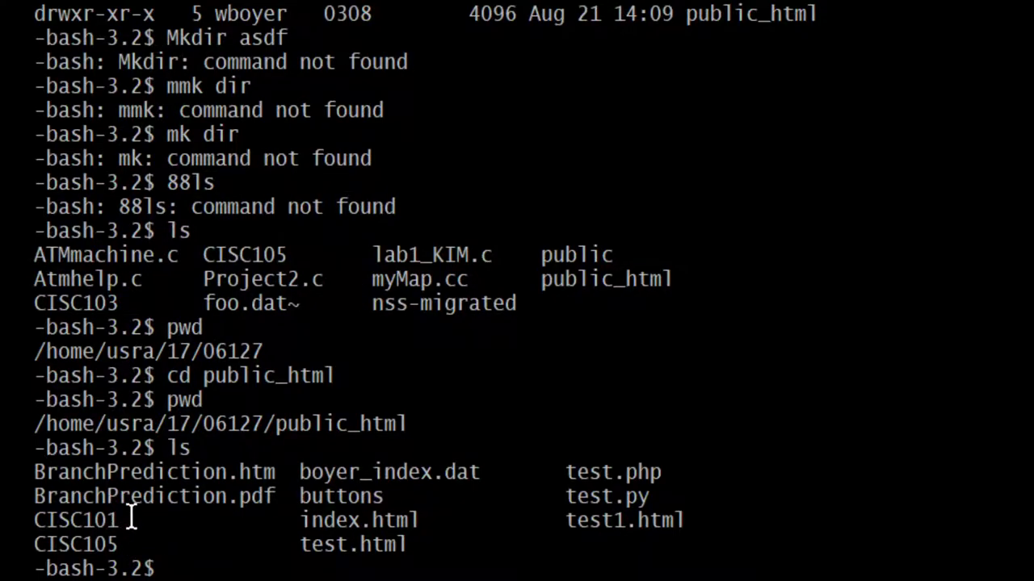
pyautogui.moveTo(142, 520); pyautogui.dragTo(60, 516)
pyautogui.click(224, 533)
# - Change into the CISC101 folder with cd CISC101 and print the current directory path with pwd
pyautogui.write('cd ')
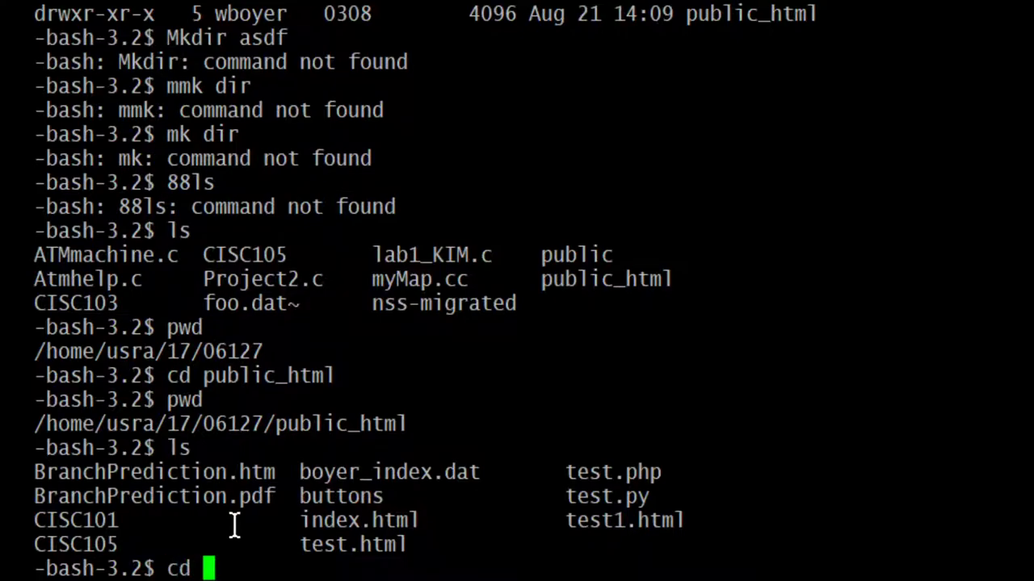
pyautogui.write('CIS')
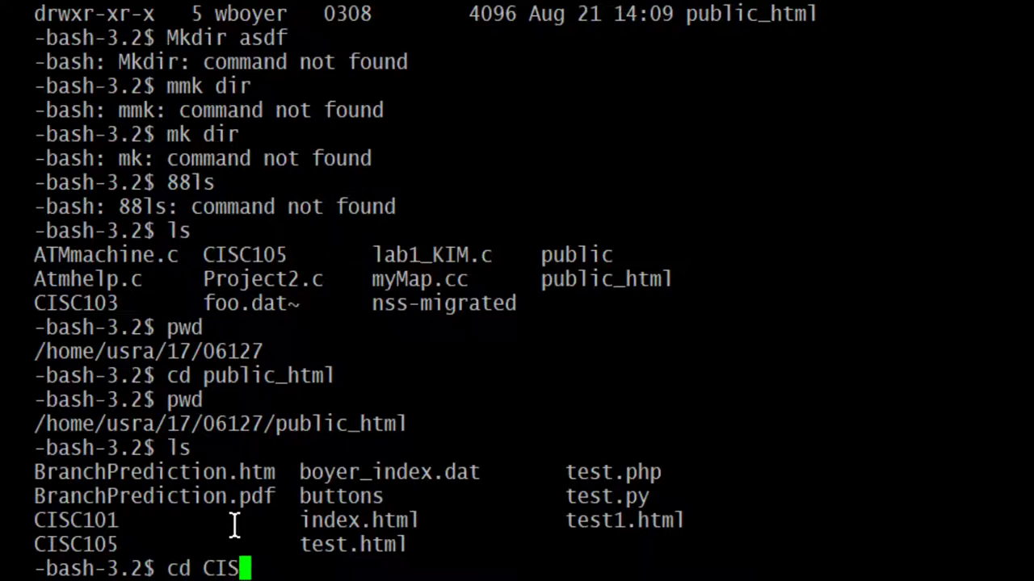
pyautogui.write('C101')
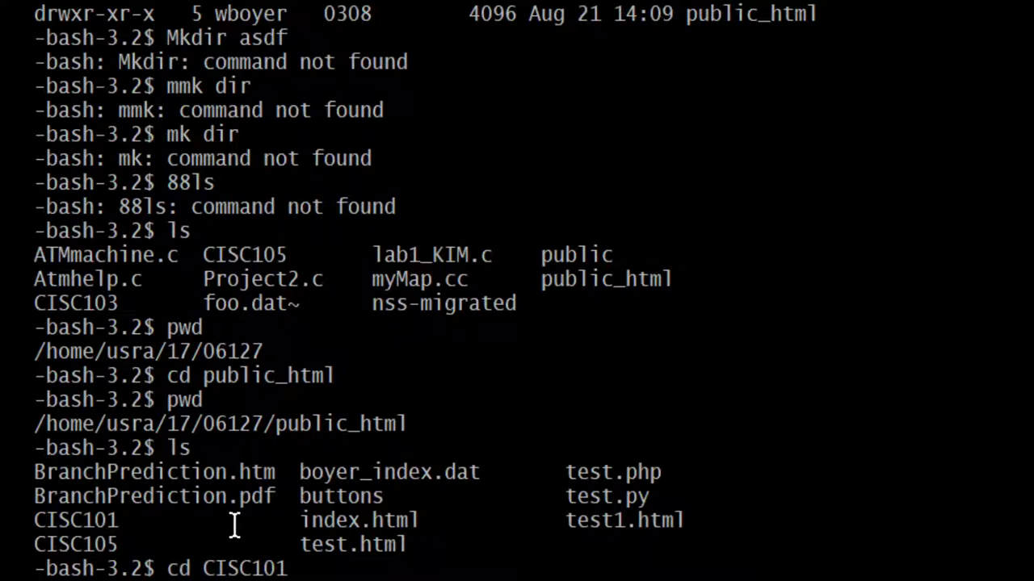
pyautogui.press('Return')
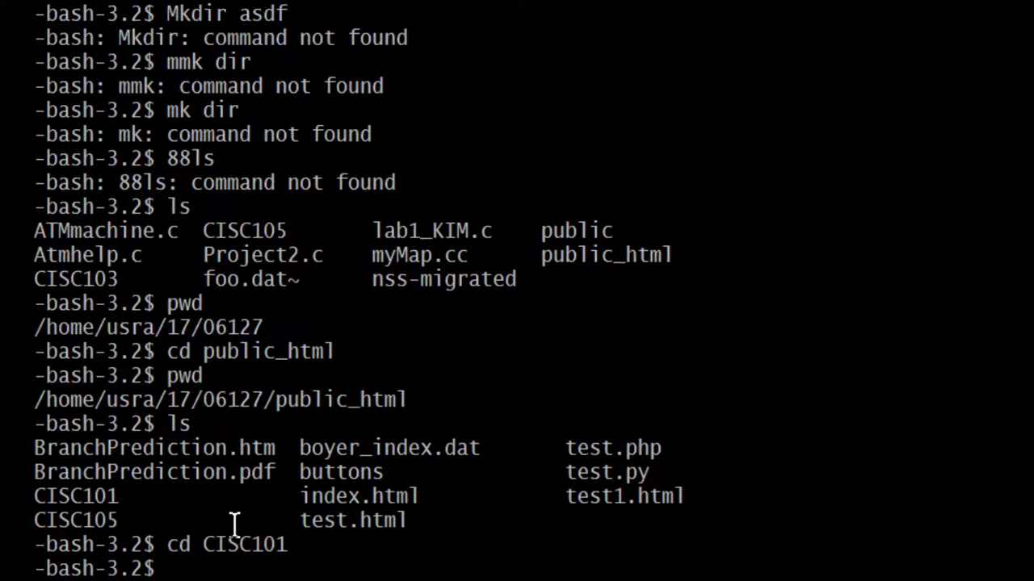
pyautogui.write('pwd')
pyautogui.press('Return')
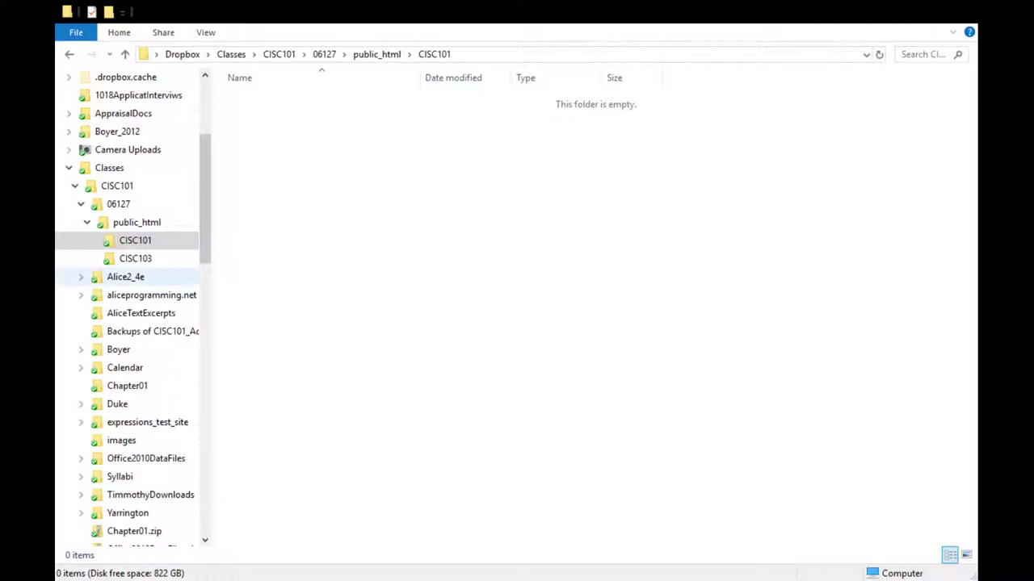
# - Switch to File Explorer, view the CISC103 folder, go back to public_html and reopen CISC101
pyautogui.click(135, 259)
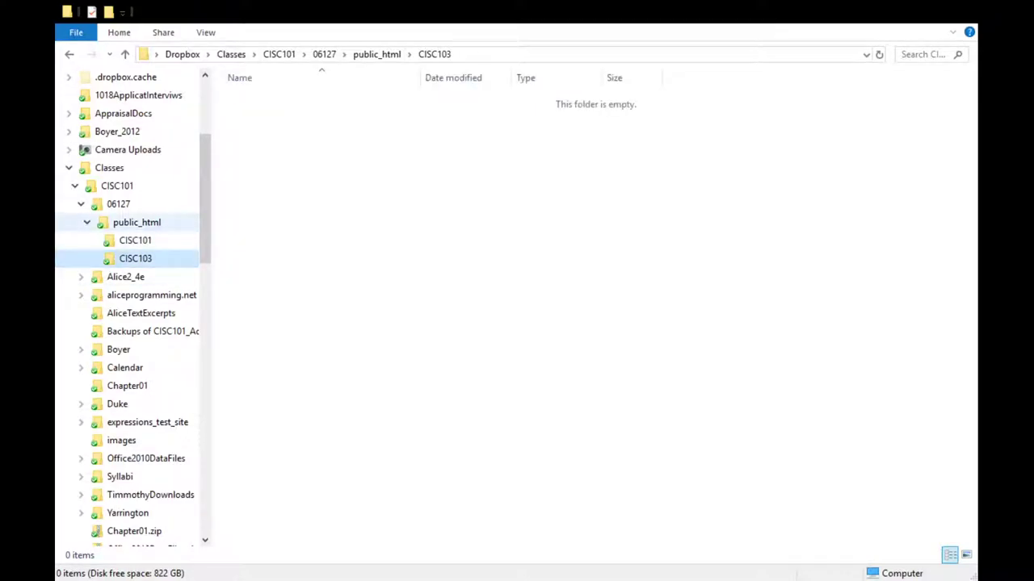
pyautogui.click(137, 222)
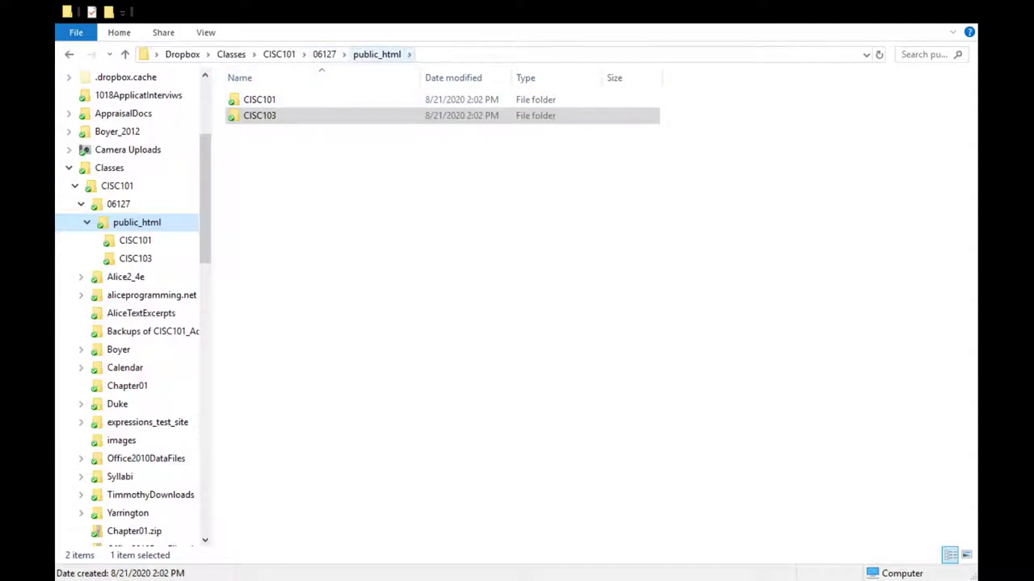
pyautogui.click(377, 54)
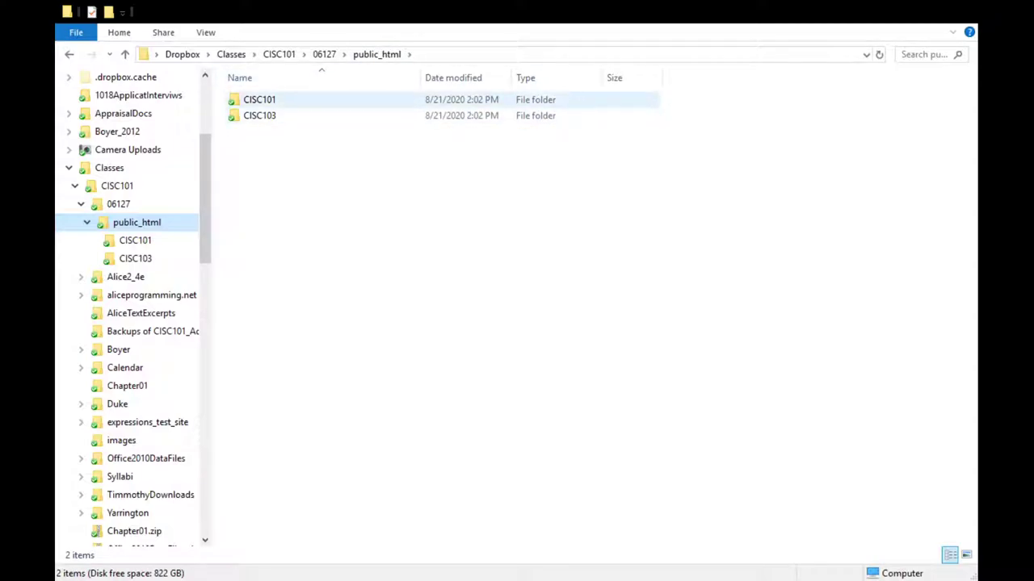
pyautogui.doubleClick(259, 99)
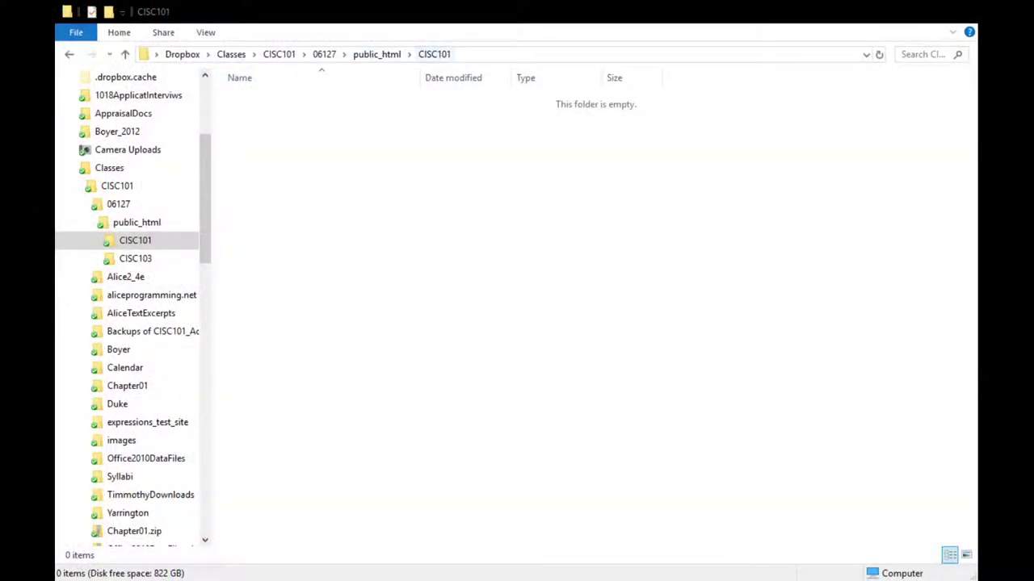
# - Show the full file path of the CISC101 folder and point out its contents area
pyautogui.hotkey('alt', 'd')
pyautogui.press('End')
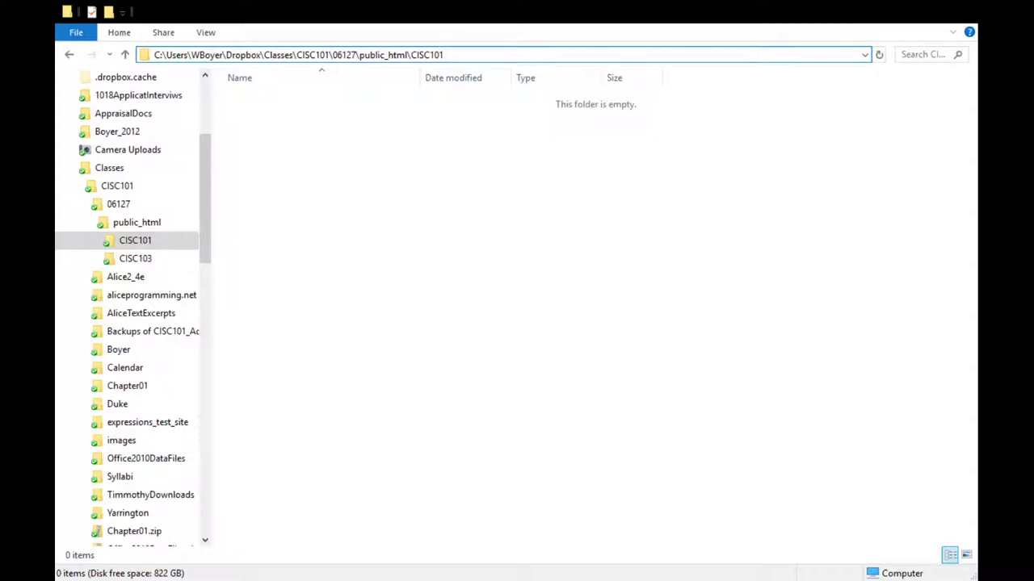
pyautogui.moveTo(498, 272); pyautogui.dragTo(282, 148)
pyautogui.moveTo(520, 328); pyautogui.dragTo(280, 142)
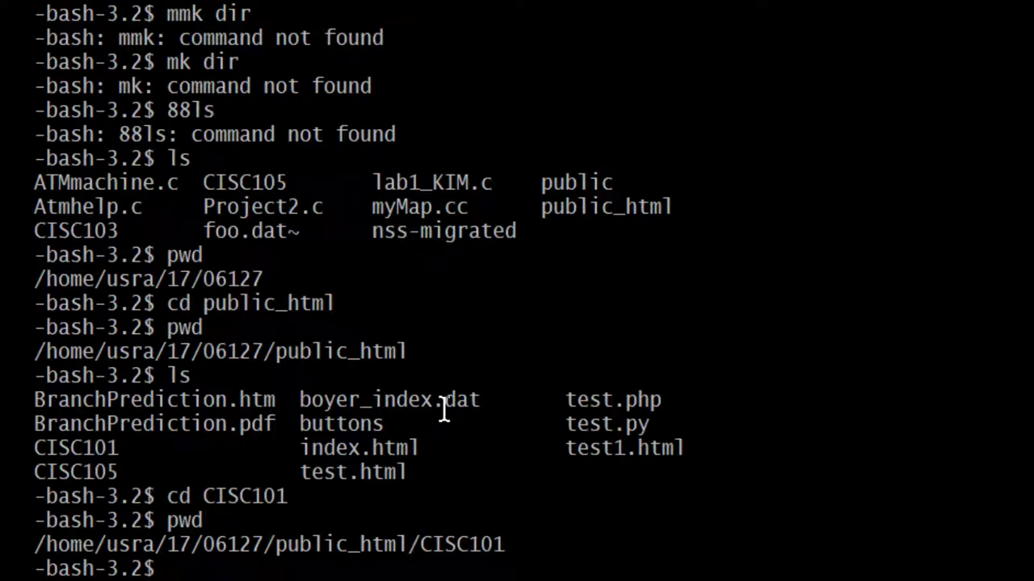
# - Switch to the terminal and list the contents of the CISC101 directory with ls
pyautogui.write('ls')
pyautogui.press('Return')
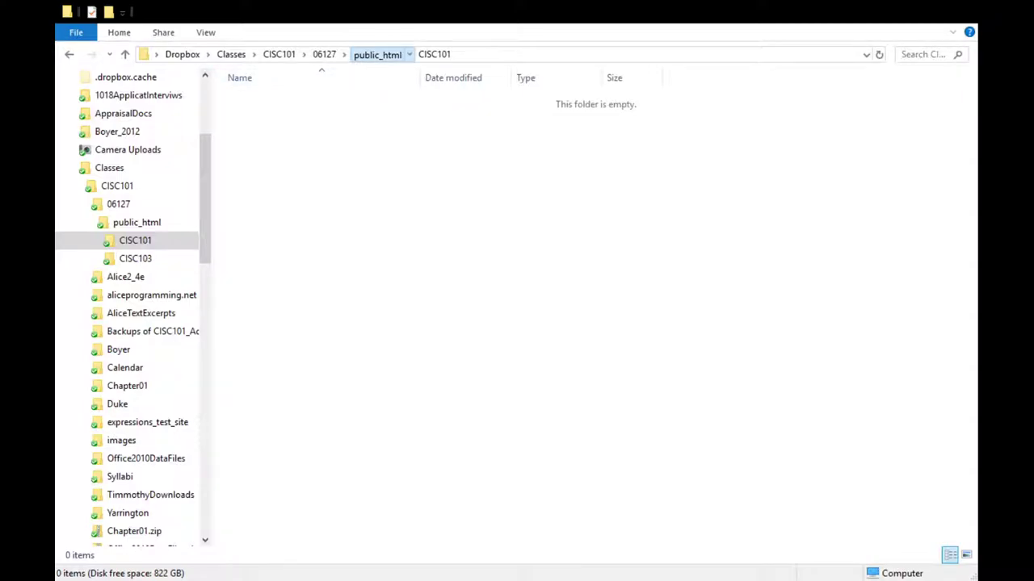
# - In File Explorer, highlight both folders inside public_html, reopen CISC101 and sweep over its contents area for comparison
pyautogui.click(376, 55)
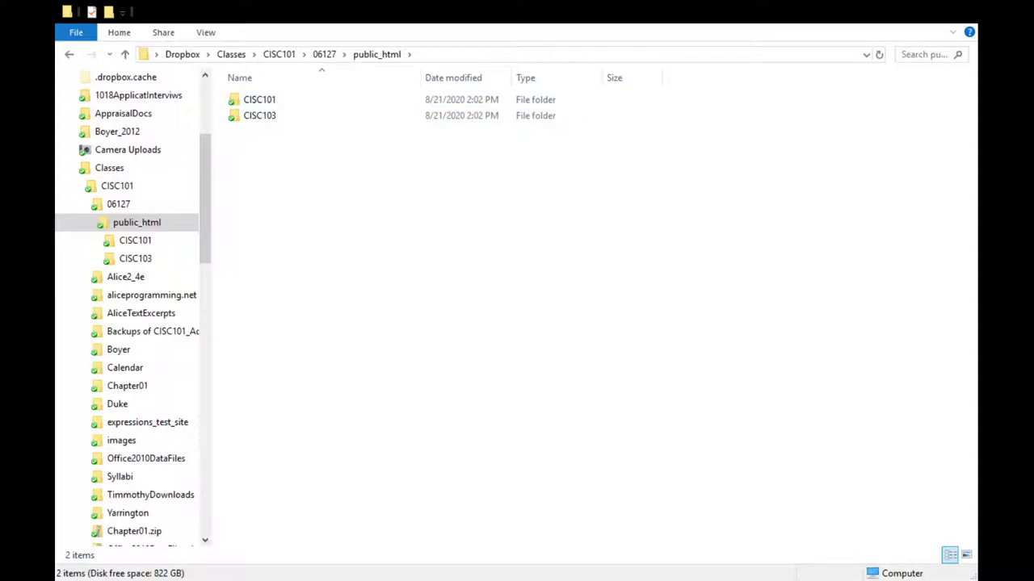
pyautogui.moveTo(325, 312); pyautogui.dragTo(243, 94)
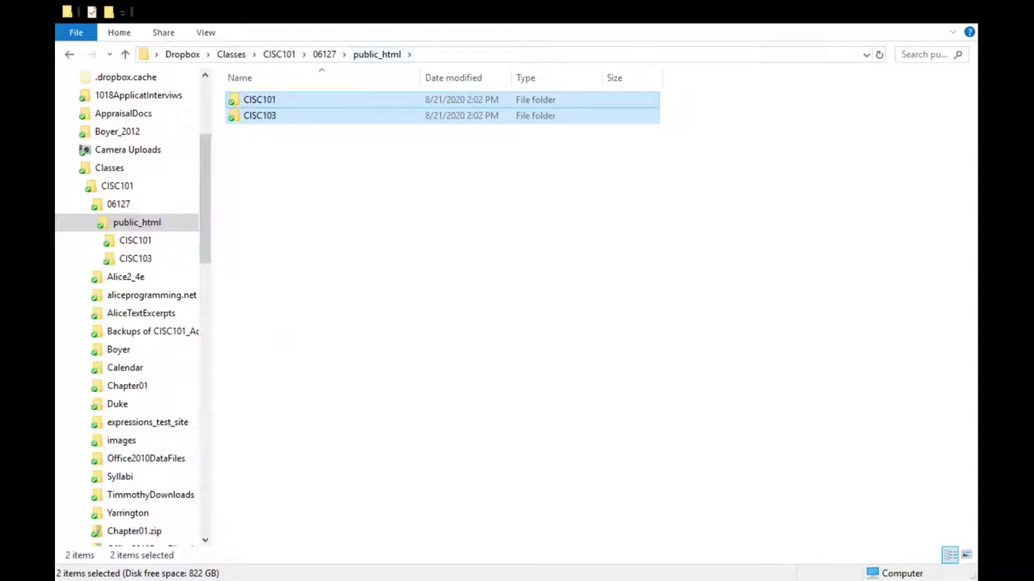
pyautogui.click(377, 54)
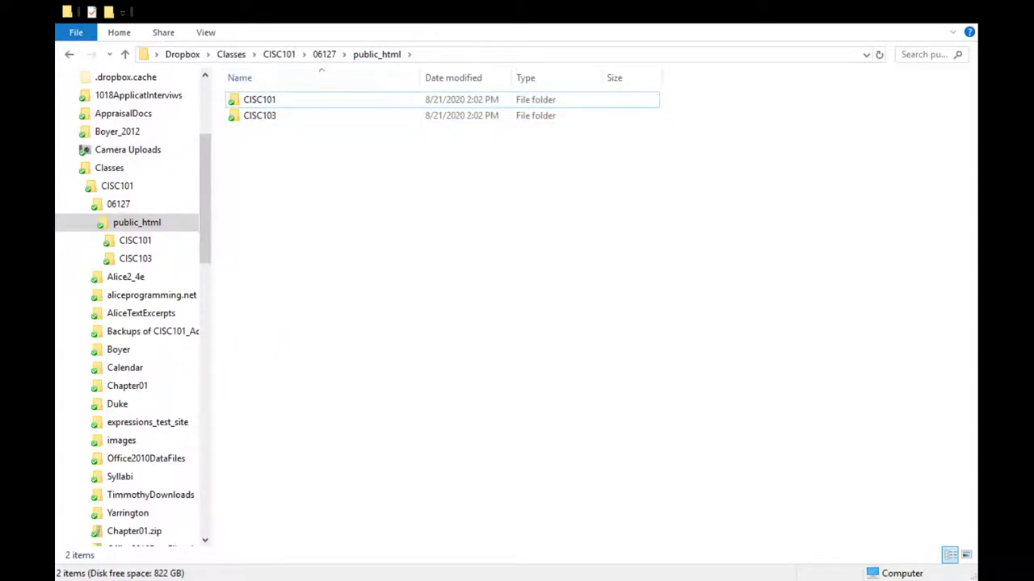
pyautogui.doubleClick(260, 99)
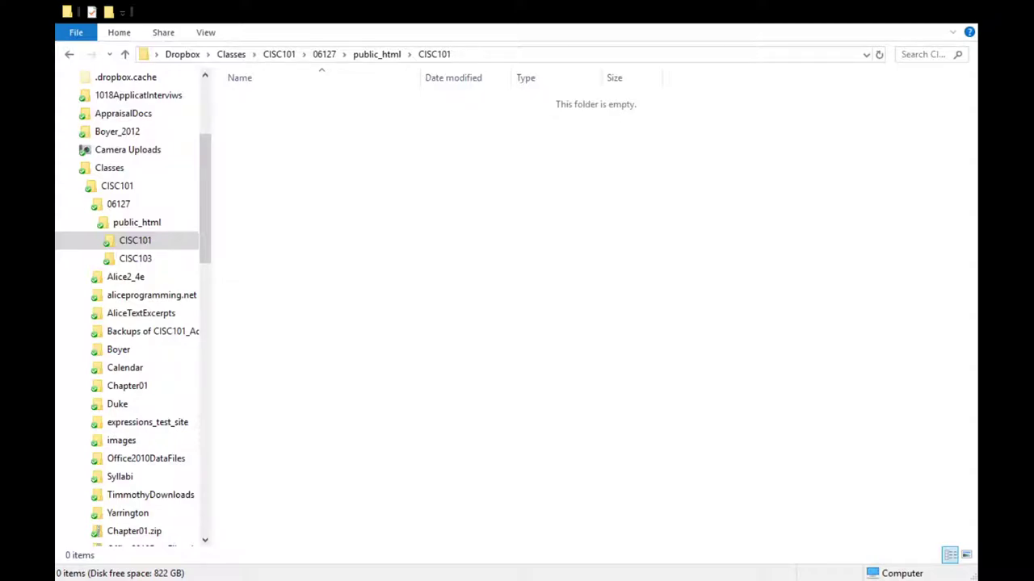
pyautogui.moveTo(258, 129); pyautogui.dragTo(410, 292)
pyautogui.moveTo(242, 95); pyautogui.dragTo(558, 291)
pyautogui.moveTo(231, 113); pyautogui.dragTo(707, 313)
pyautogui.moveTo(257, 110); pyautogui.dragTo(515, 242)
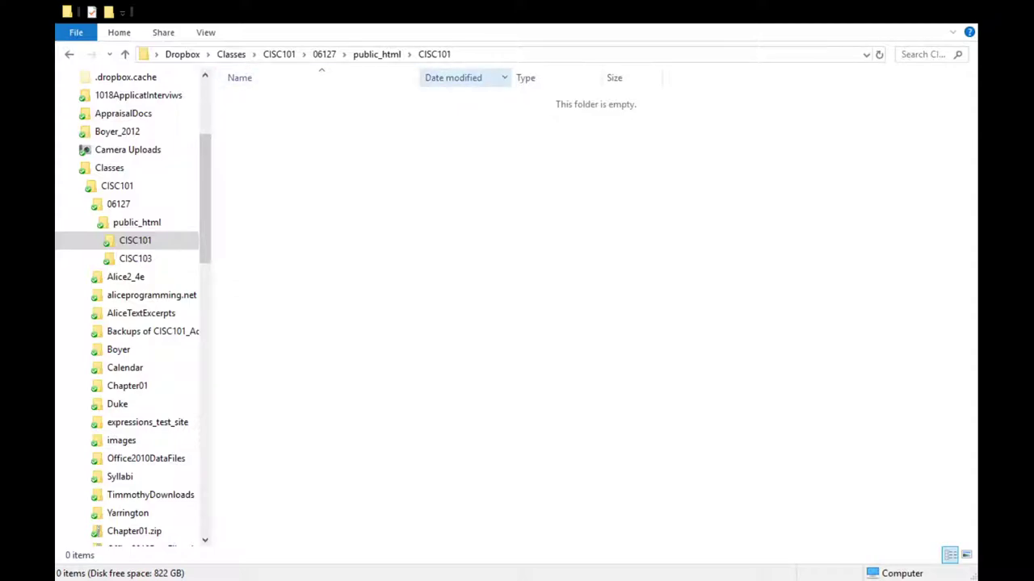
# - Go up the folder path through public_html and 06127 to the Classes CISC101 folder and look through its contents
pyautogui.click(376, 54)
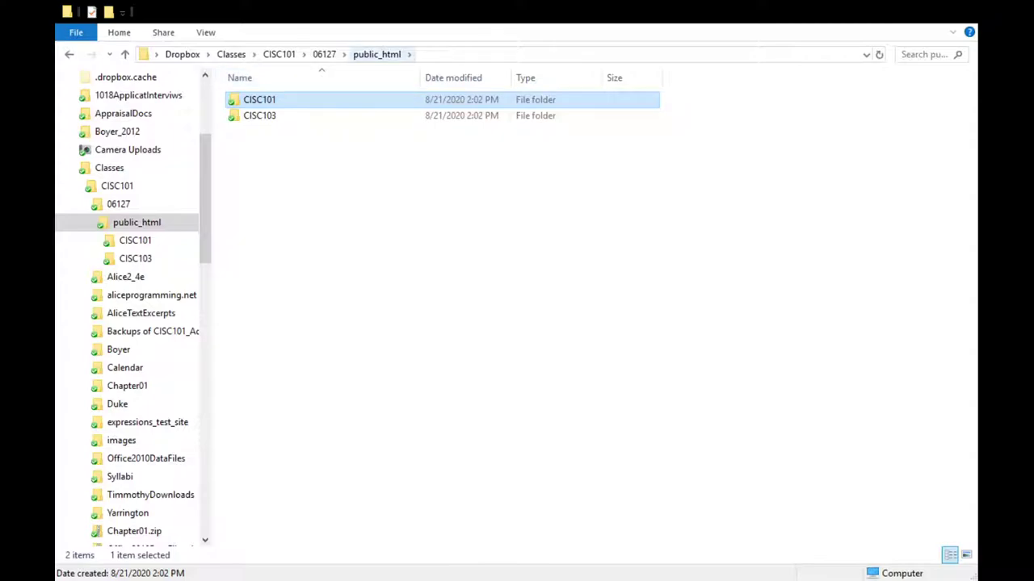
pyautogui.click(377, 55)
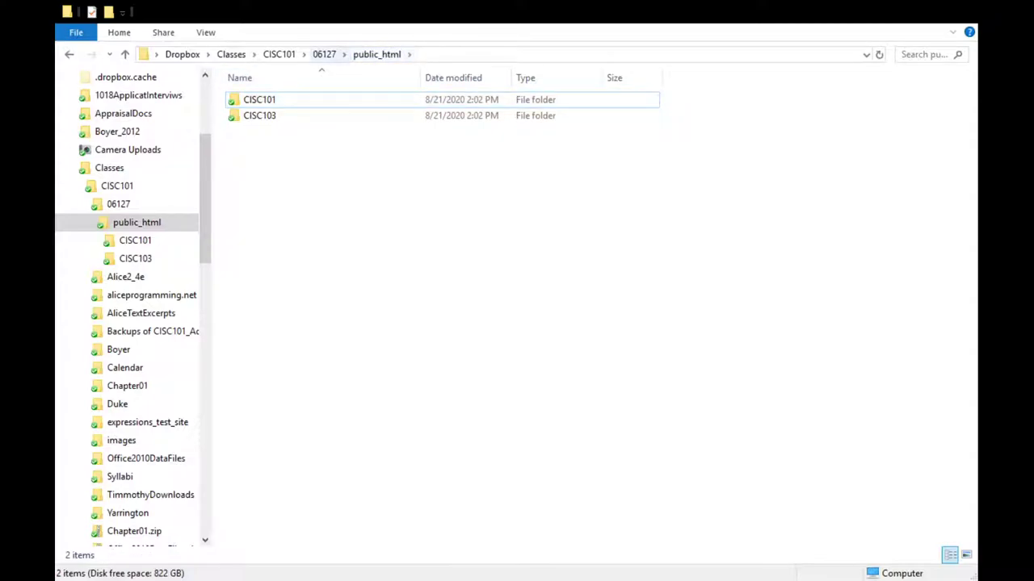
pyautogui.click(324, 54)
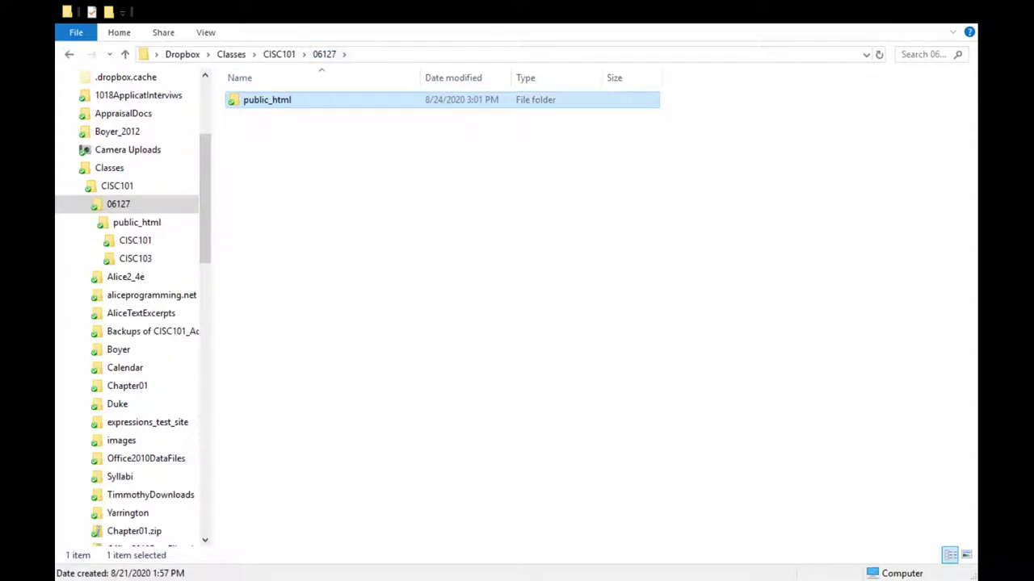
pyautogui.click(278, 54)
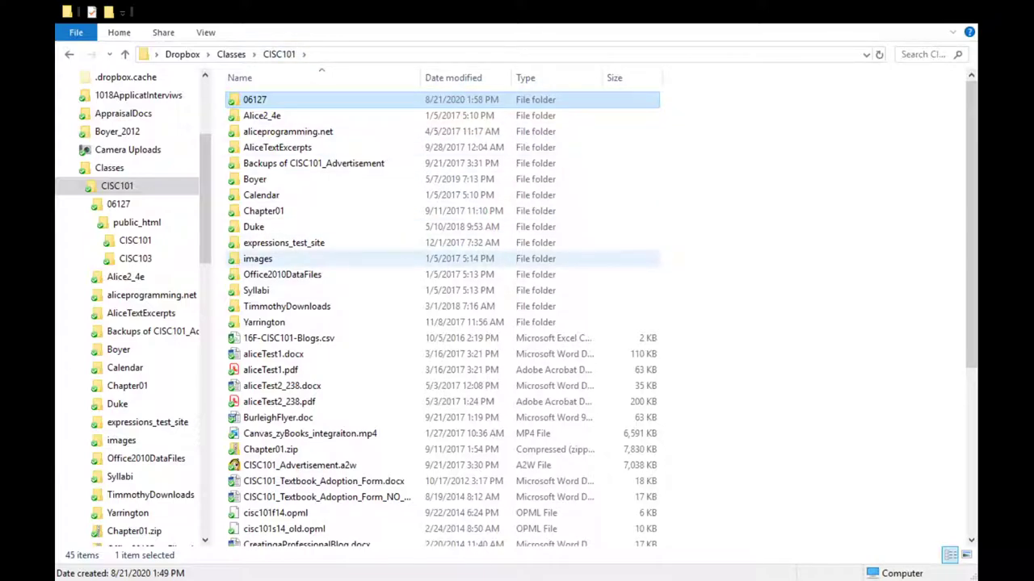
pyautogui.scroll(-4, 363, 259)
pyautogui.scroll(4, 364, 258)
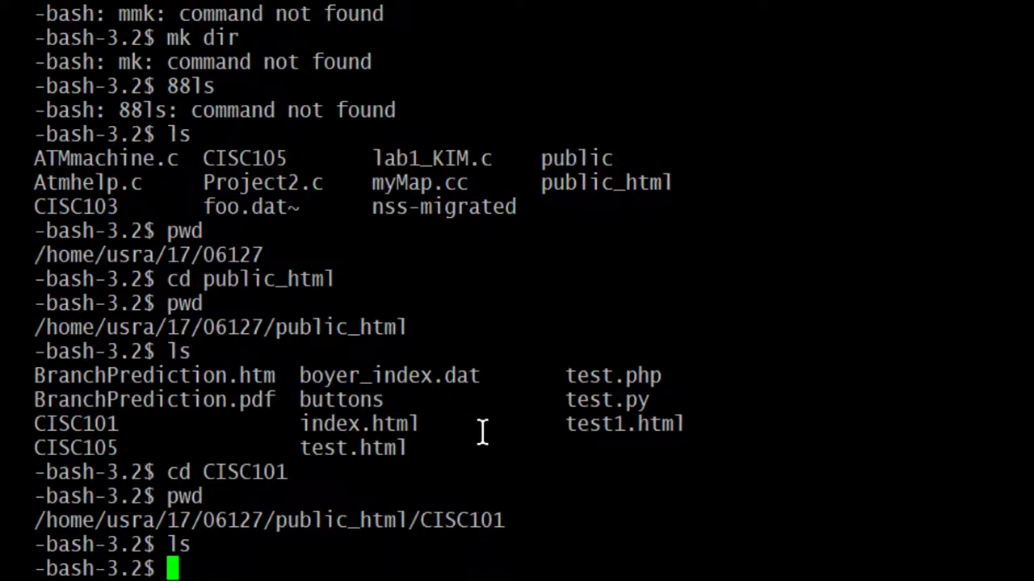
# - In the terminal, list all entries of the CISC101 directory with ls -a, highlight the output, and list again with plain ls
pyautogui.write('cd')
pyautogui.press('BackSpace')
pyautogui.press('BackSpace')
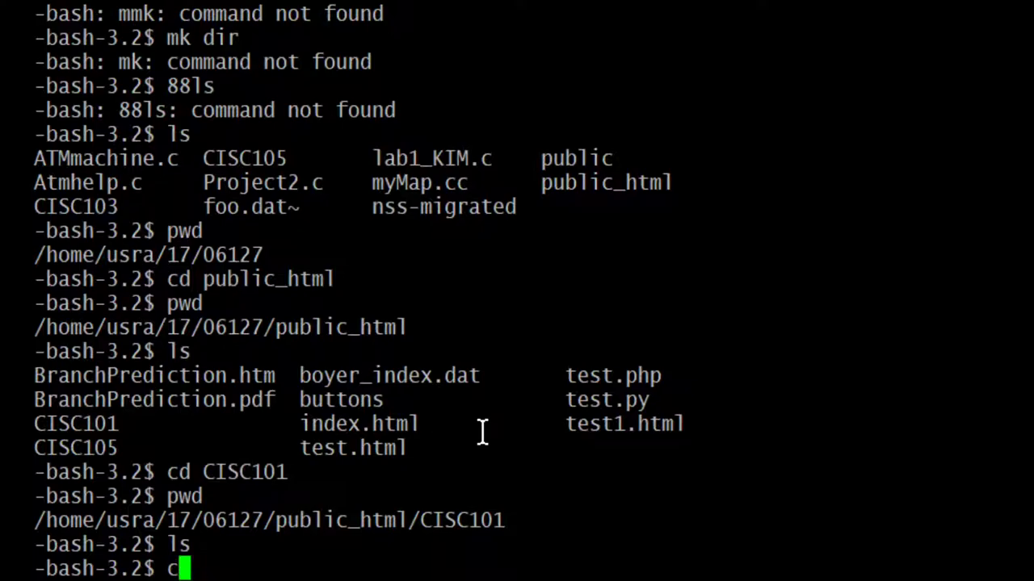
pyautogui.write('ls -a')
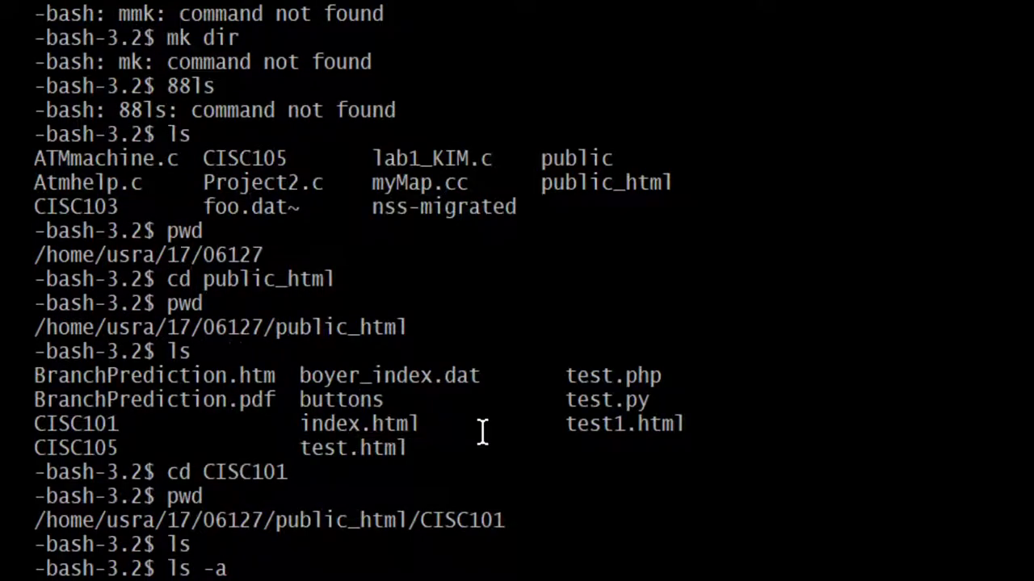
pyautogui.press('Return')
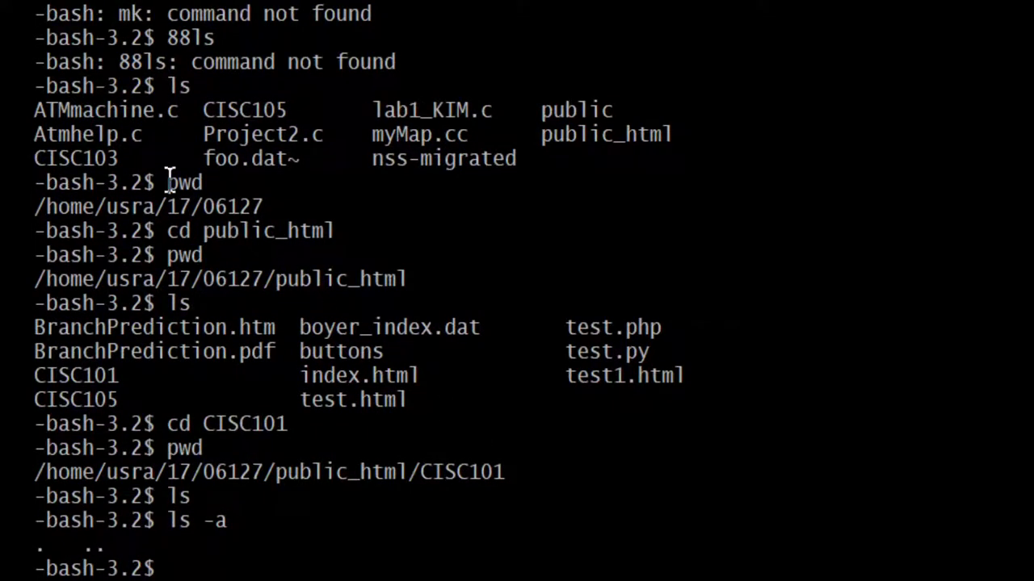
pyautogui.moveTo(157, 547); pyautogui.dragTo(36, 523)
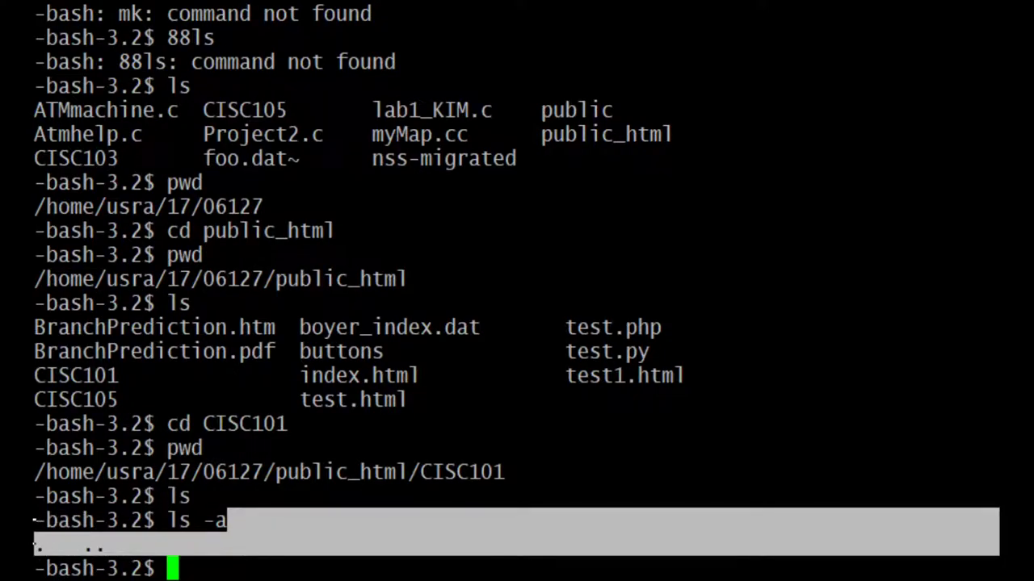
pyautogui.click(205, 564)
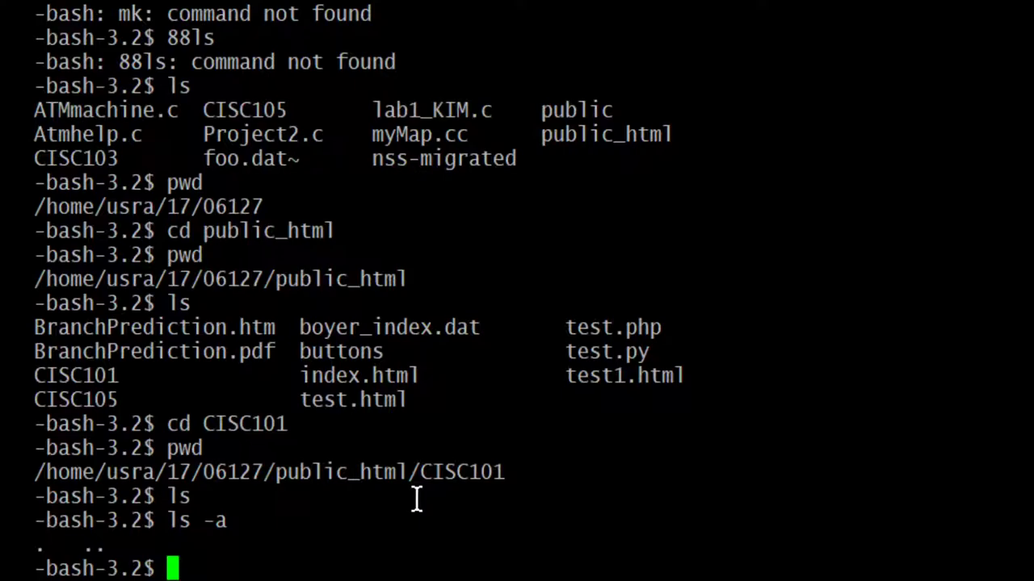
pyautogui.write('ls')
pyautogui.press('Return')
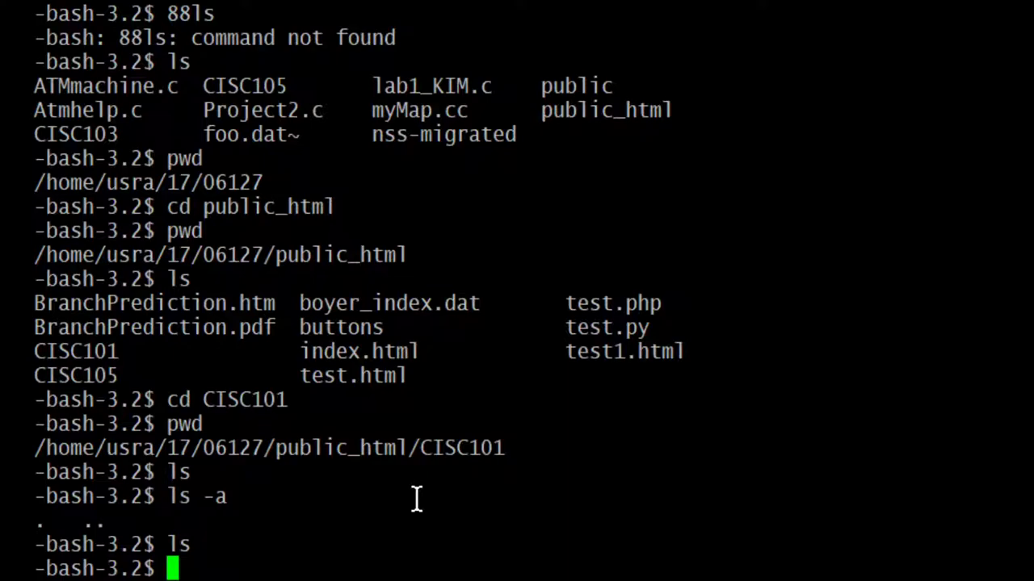
# - Move up one directory from CISC101 with cd .. and highlight the CISC101 and public_html parts of the earlier path
pyautogui.write('c')
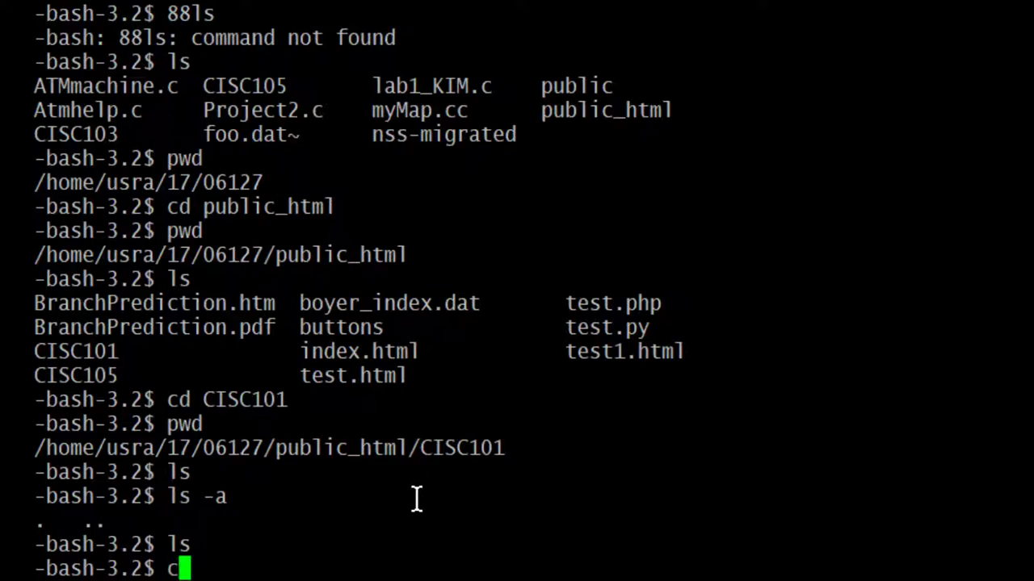
pyautogui.write('d ..')
pyautogui.press('Return')
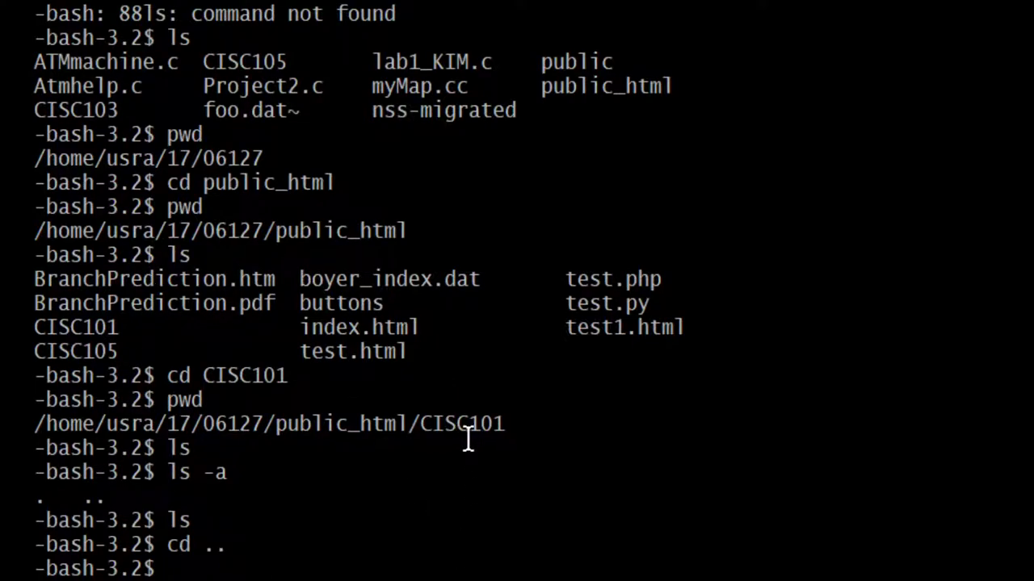
pyautogui.moveTo(454, 418); pyautogui.dragTo(484, 415)
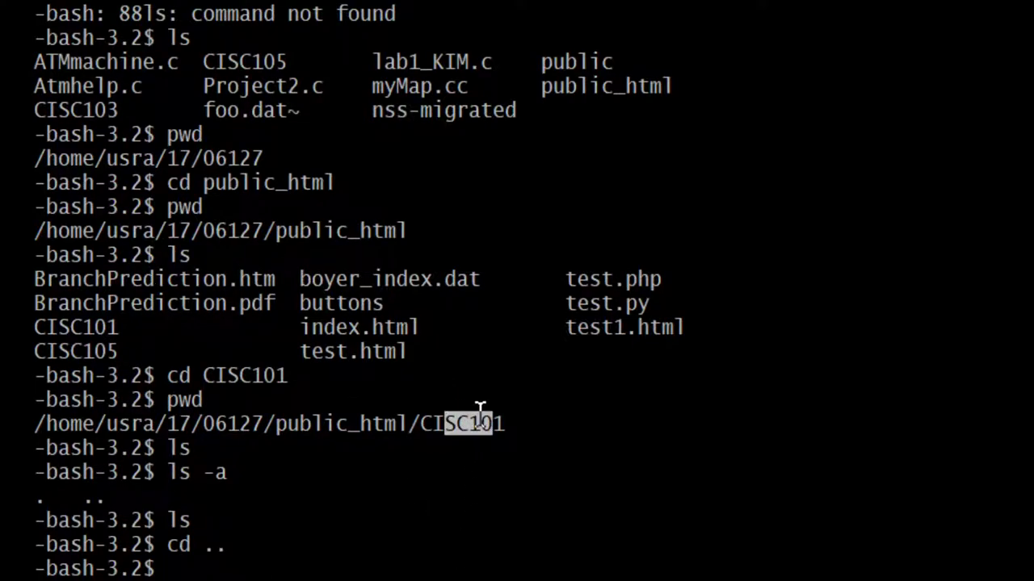
pyautogui.click(477, 452)
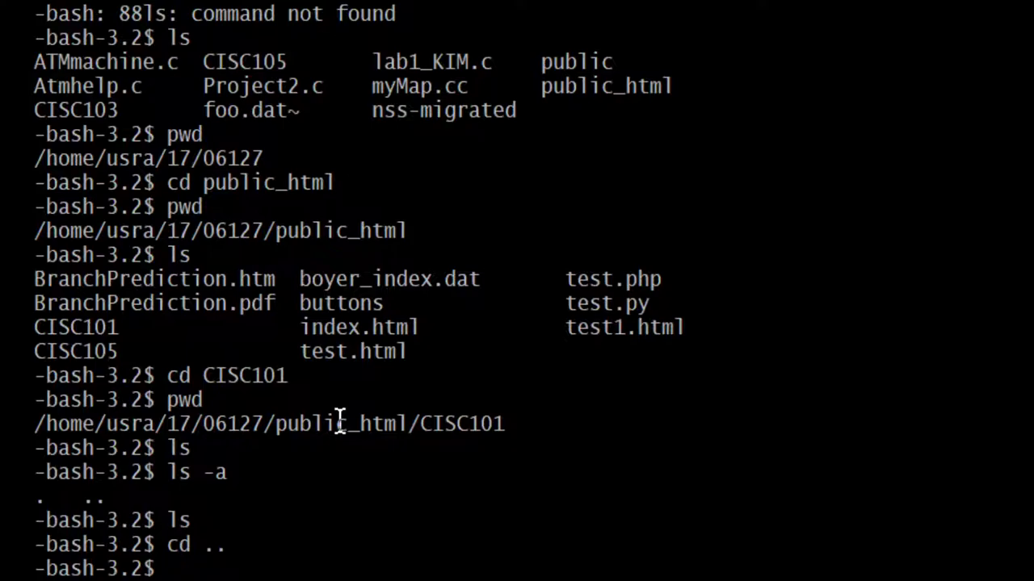
pyautogui.moveTo(322, 428); pyautogui.dragTo(393, 436)
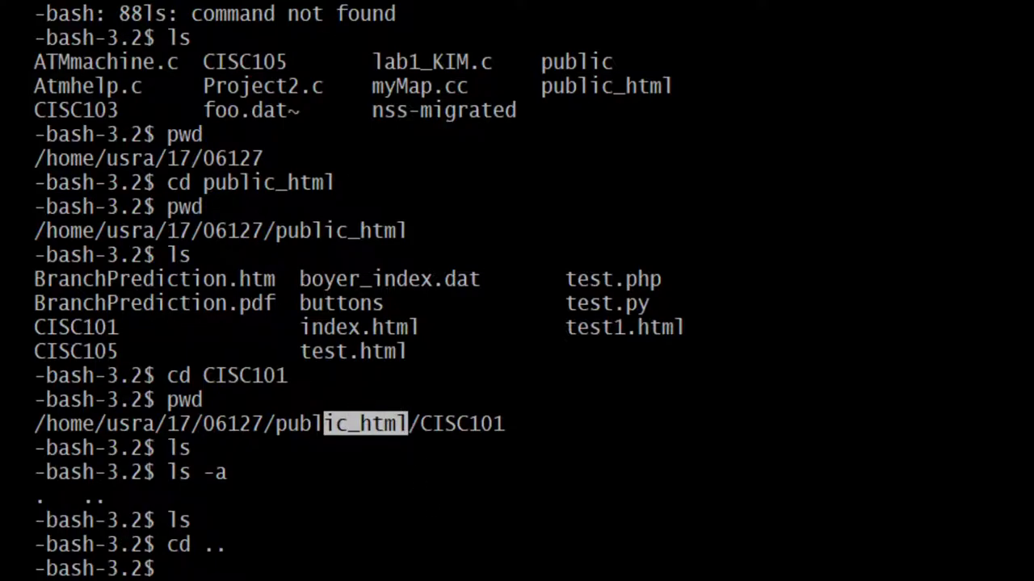
pyautogui.click(586, 417)
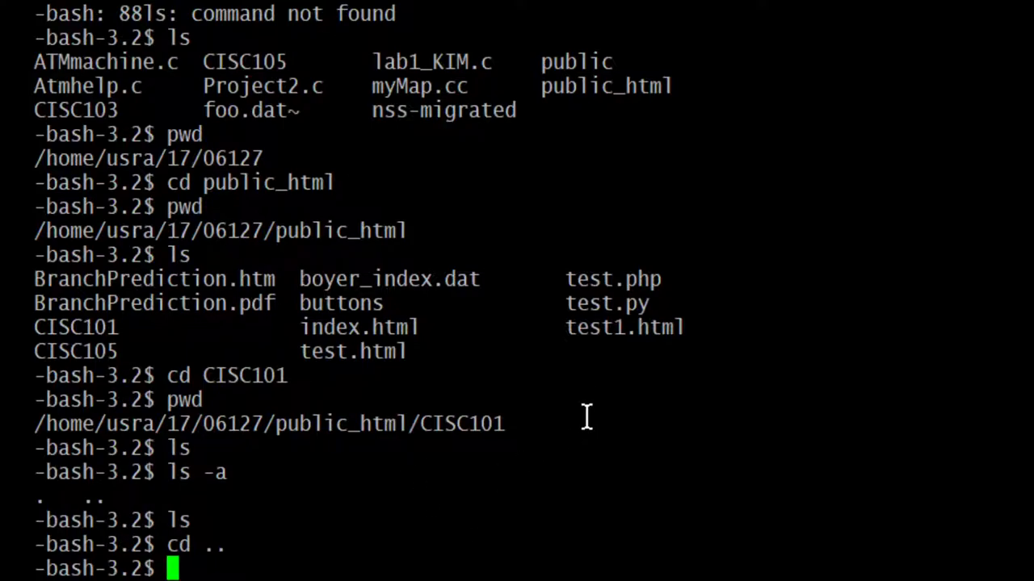
# - Print the working directory with pwd and highlight public_html in the resulting path
pyautogui.write('pwd')
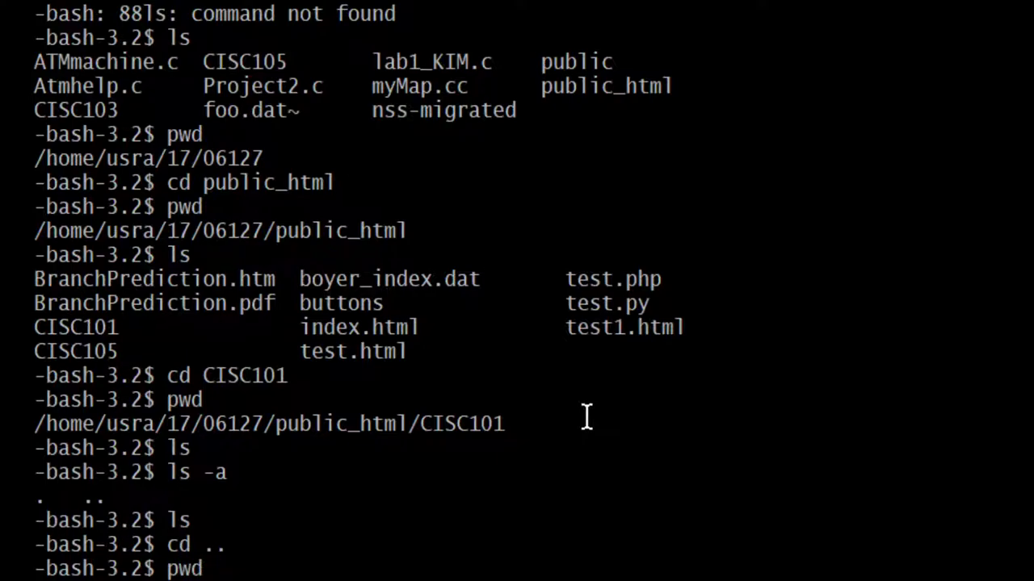
pyautogui.press('Return')
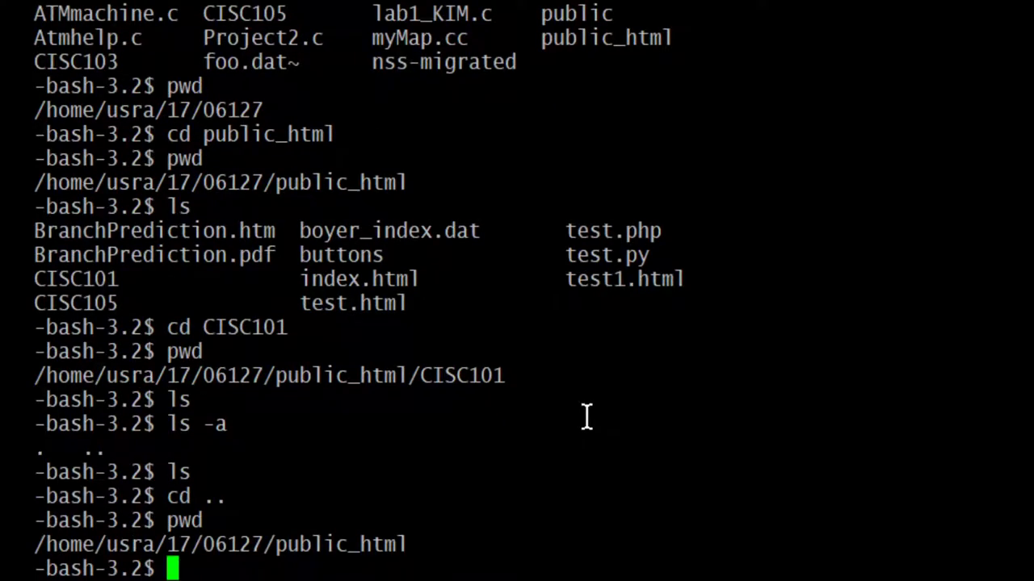
pyautogui.moveTo(317, 546); pyautogui.dragTo(369, 546)
pyautogui.click(559, 554)
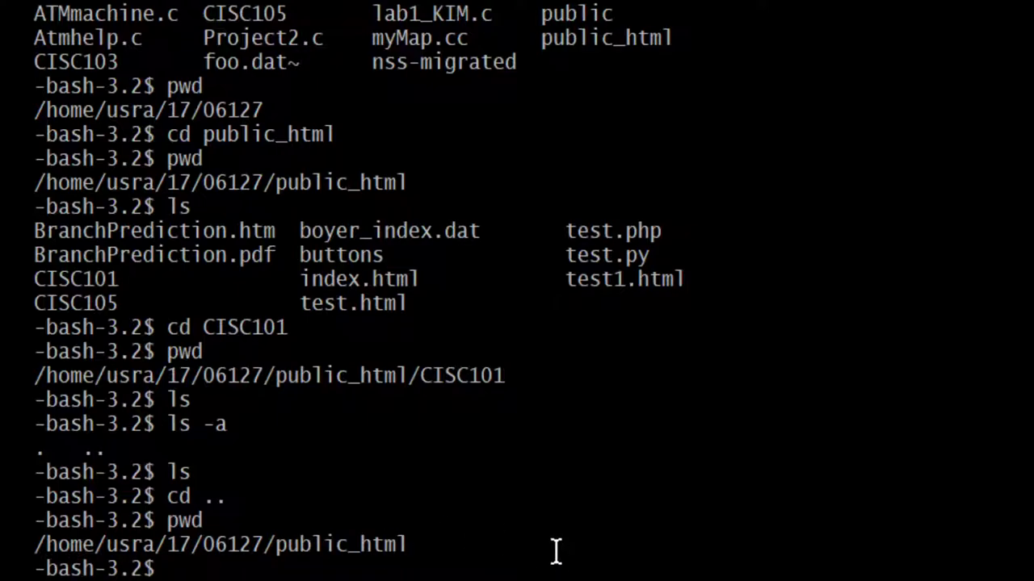
# - Move up one directory from public_html with cd .., reviewing the earlier terminal output before running it
pyautogui.write('cd ')
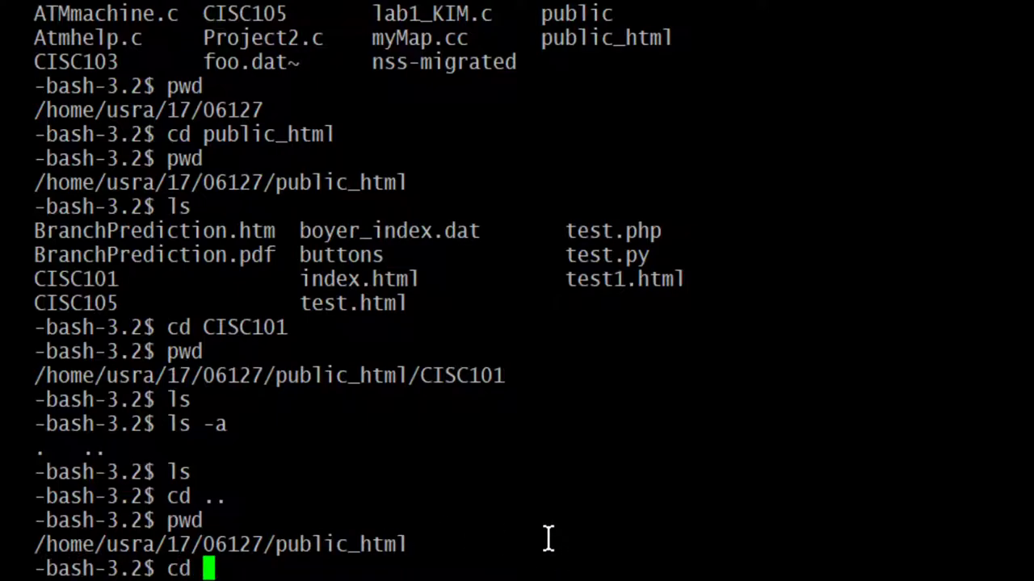
pyautogui.write('..')
pyautogui.scroll(4, 402, 517)
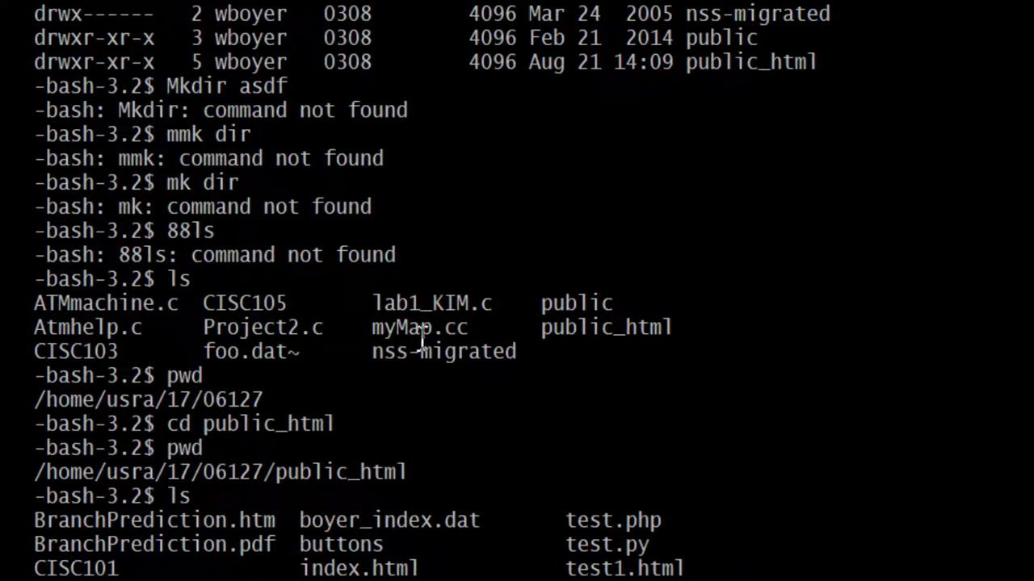
pyautogui.scroll(-4, 458, 357)
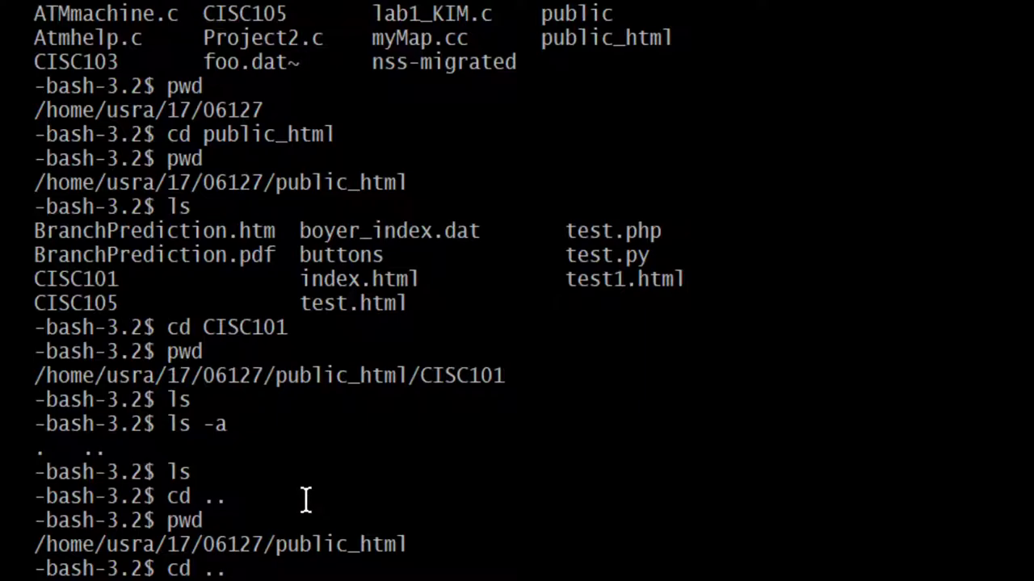
pyautogui.press('Return')
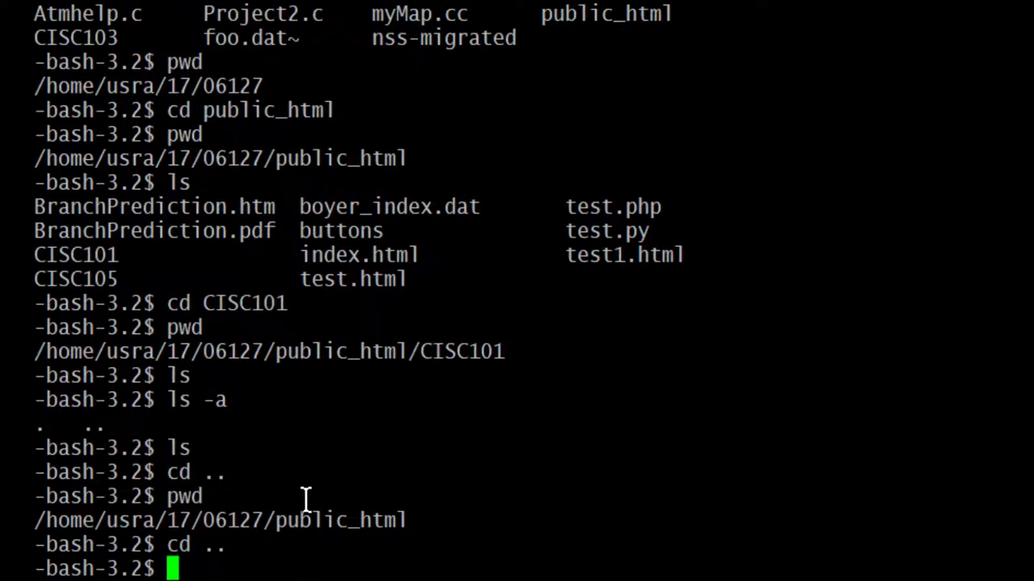
# - Print the parent directory's path with pwd and list its contents with ls
pyautogui.write('pwd')
pyautogui.press('Return')
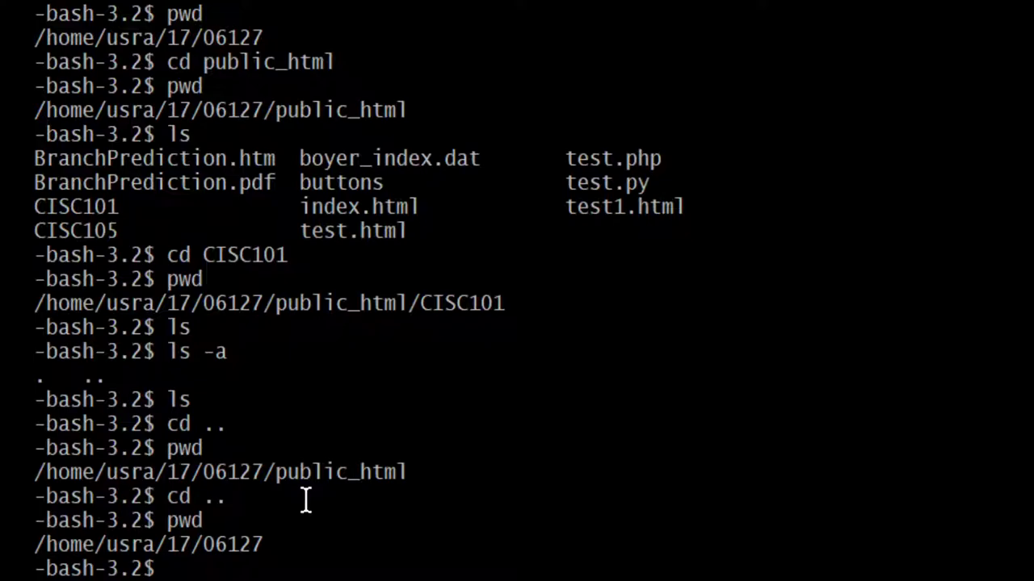
pyautogui.write('ls')
pyautogui.press('Return')
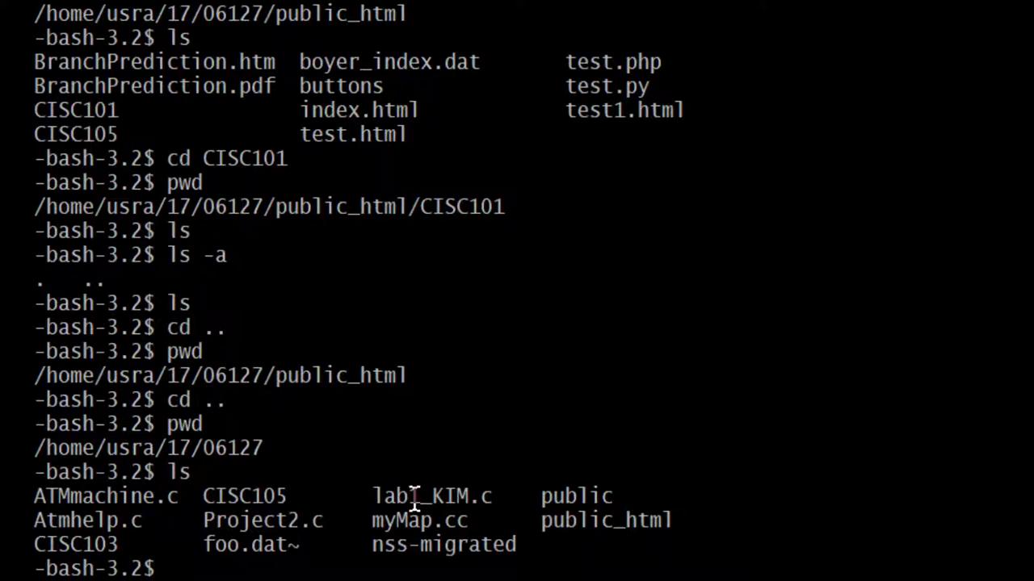
pyautogui.write('cd ?')
pyautogui.press('BackSpace')
pyautogui.write('CISC')
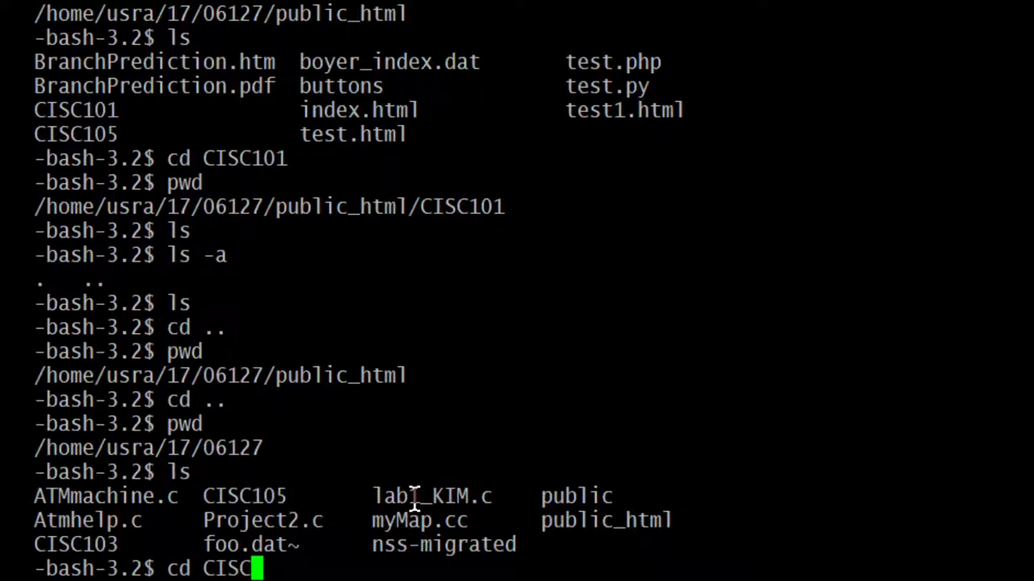
pyautogui.write('103')
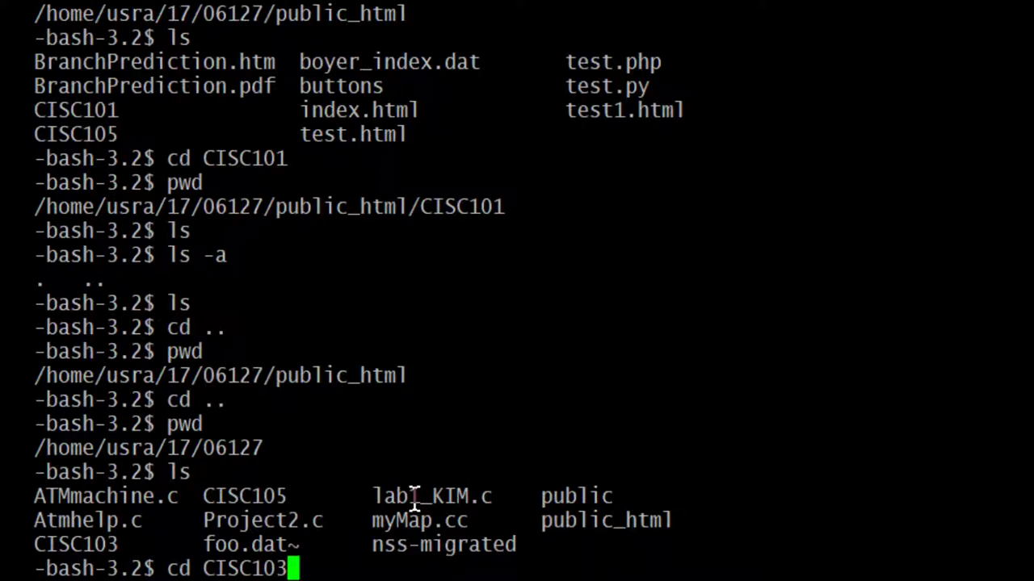
pyautogui.press('Left')
pyautogui.press('Left')
pyautogui.press('Left')
pyautogui.press('Left')
pyautogui.press('Right')
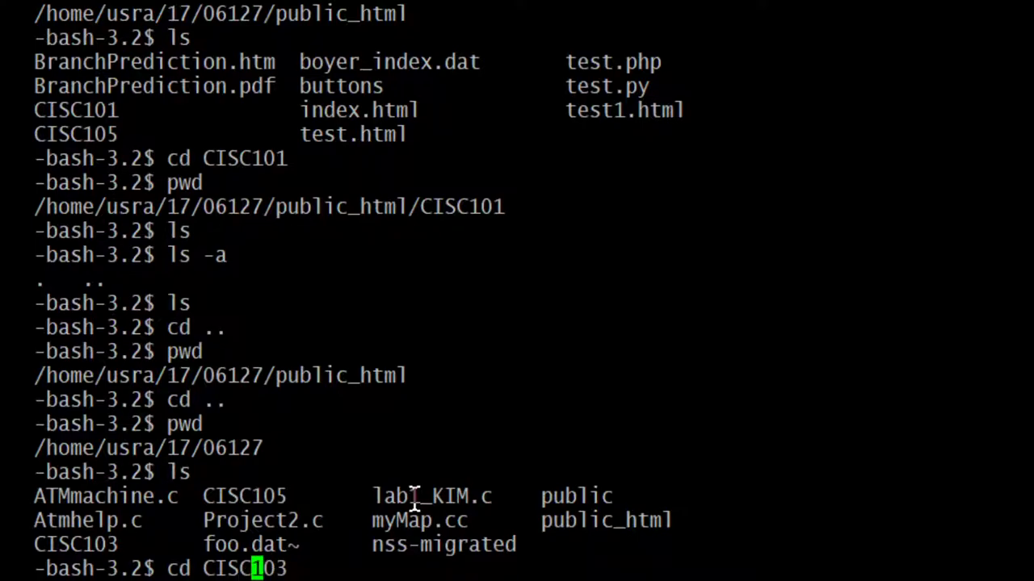
pyautogui.press('Right')
pyautogui.press('Right')
pyautogui.press('Right')
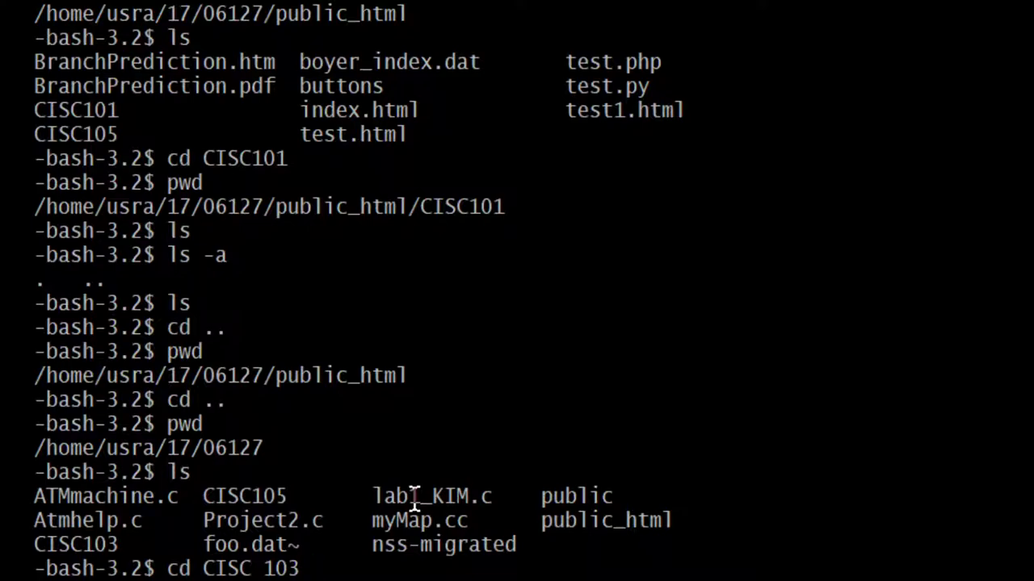
pyautogui.press('BackSpace')
pyautogui.press('BackSpace')
pyautogui.press('BackSpace')
pyautogui.press('BackSpace')
pyautogui.press('BackSpace')
pyautogui.press('BackSpace')
pyautogui.press('BackSpace')
pyautogui.press('BackSpace')
pyautogui.press('BackSpace')
pyautogui.press('BackSpace')
pyautogui.press('BackSpace')
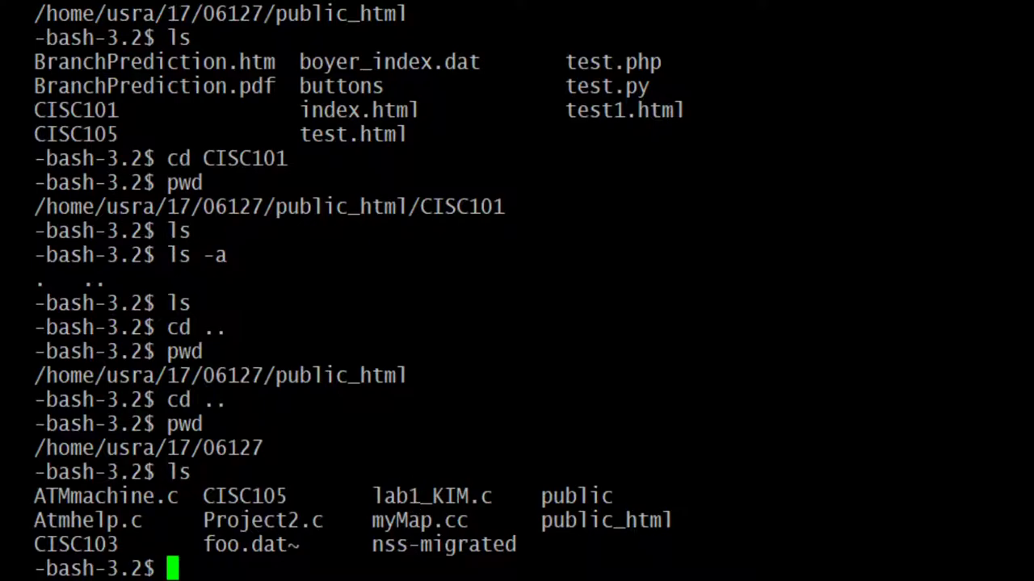
# - Highlight 06127 in the printed path and the public and public_html entries in the directory listing
pyautogui.moveTo(269, 444); pyautogui.dragTo(209, 446)
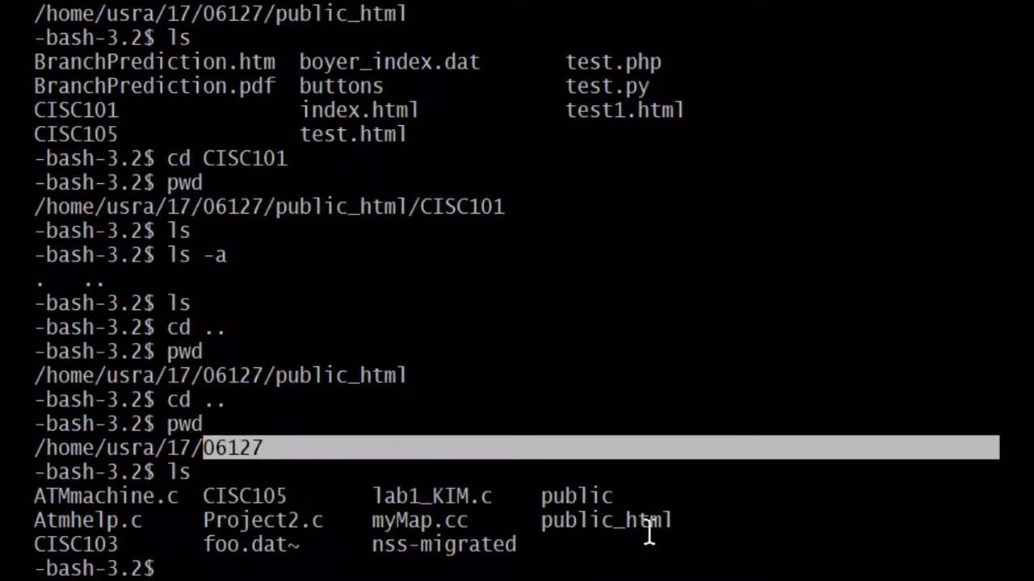
pyautogui.click(688, 525)
pyautogui.moveTo(688, 525); pyautogui.dragTo(547, 495)
pyautogui.click(629, 438)
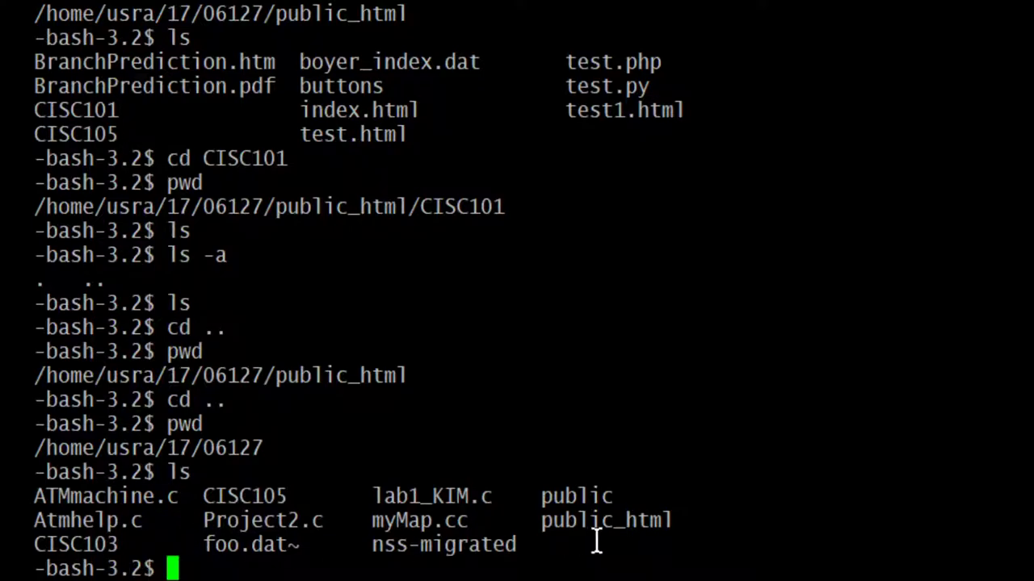
pyautogui.moveTo(1000, 520); pyautogui.dragTo(541, 521)
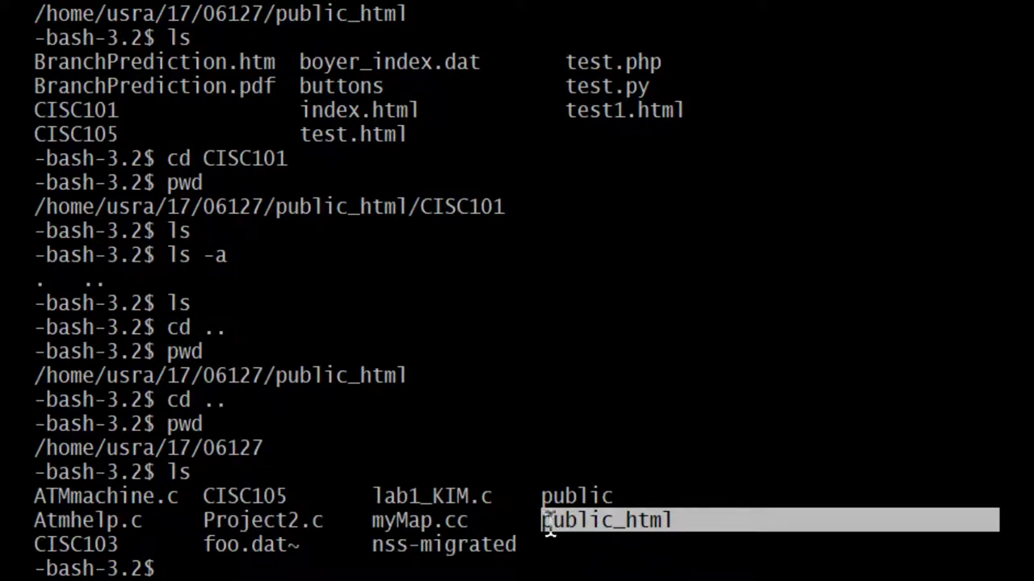
pyautogui.click(703, 436)
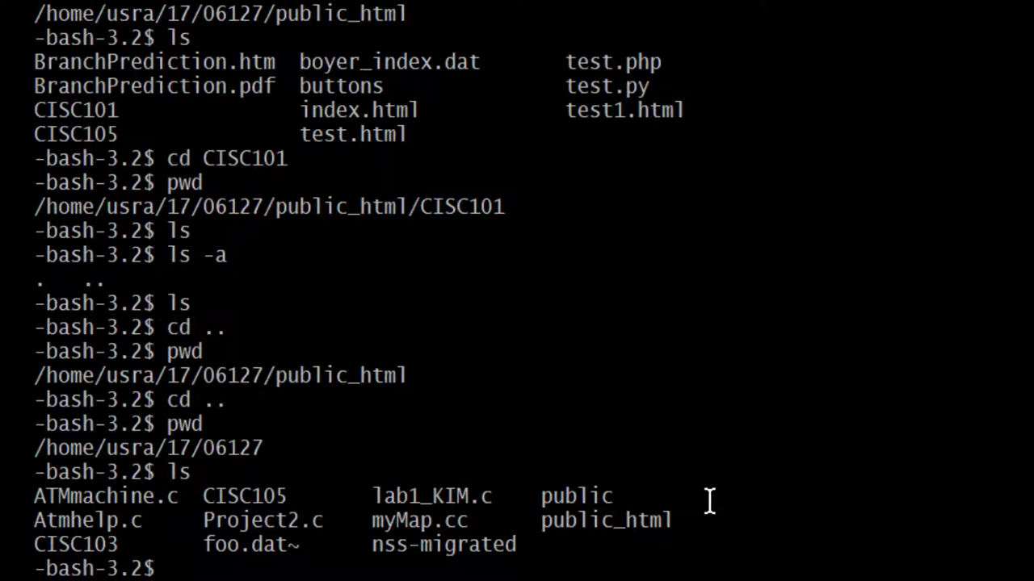
# - Change into public_html using the wildcard command cd pub*html and check the location with pwd
pyautogui.write('cd ')
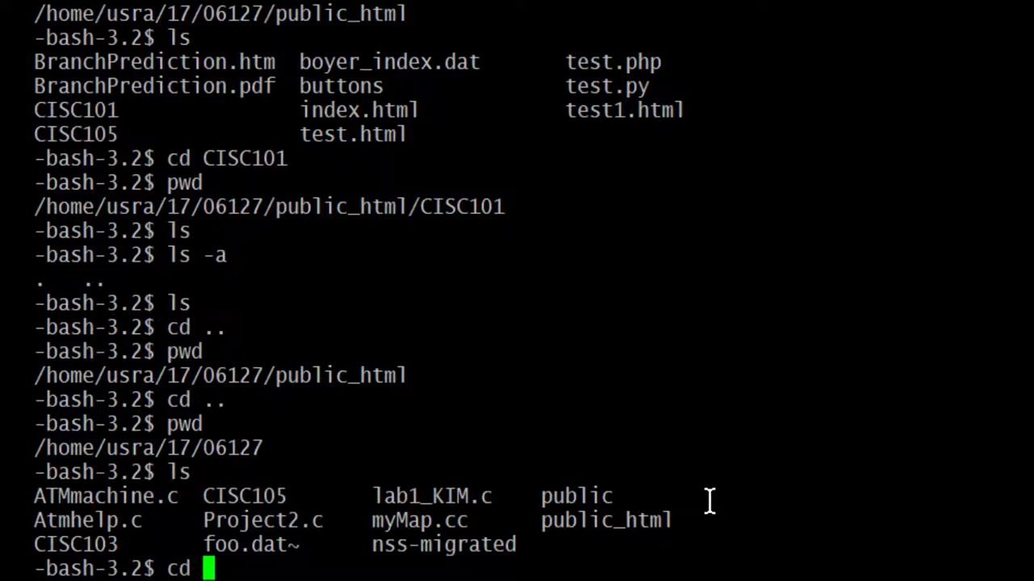
pyautogui.write('p')
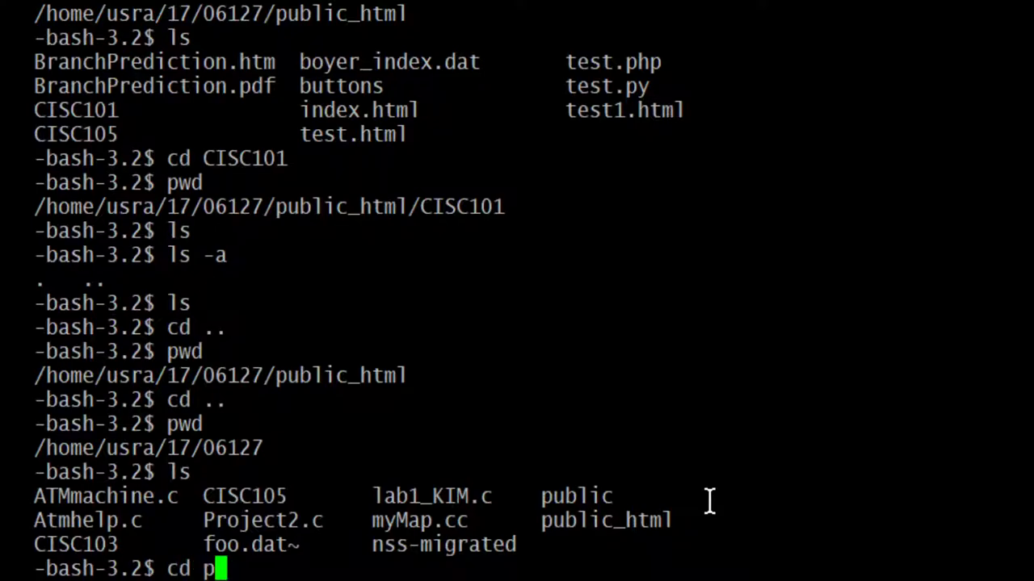
pyautogui.write('ub*')
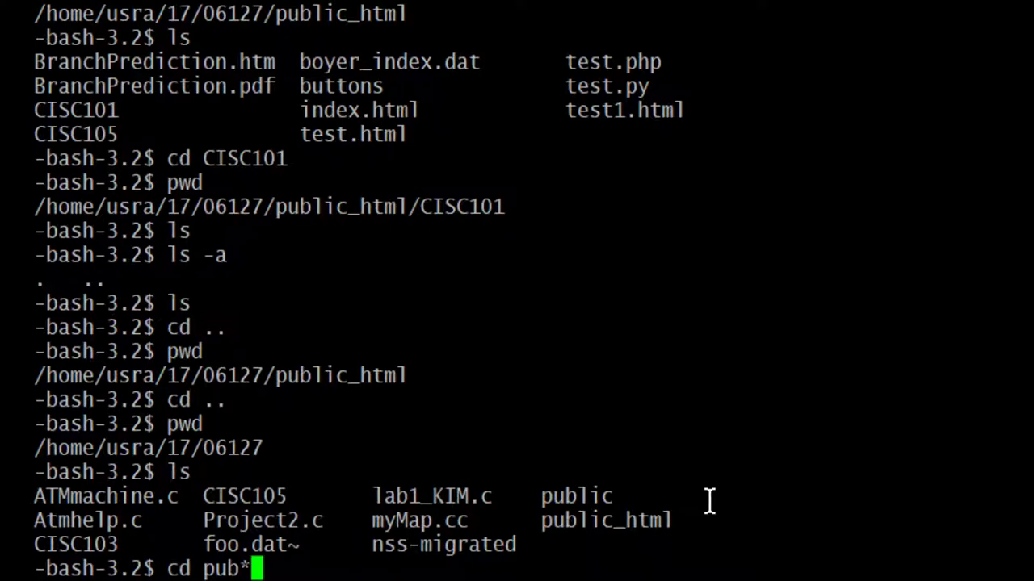
pyautogui.write('html')
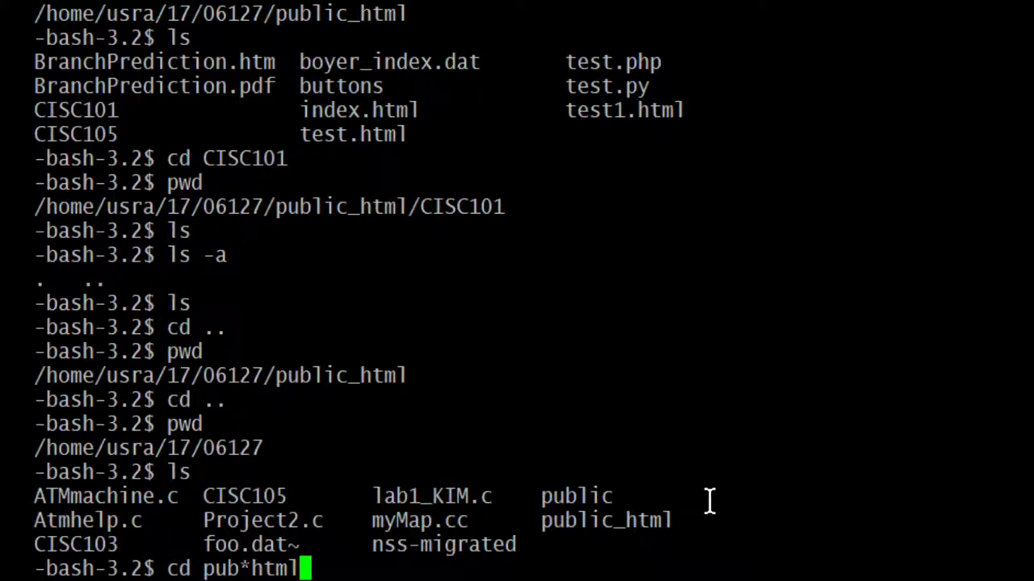
pyautogui.press('Return')
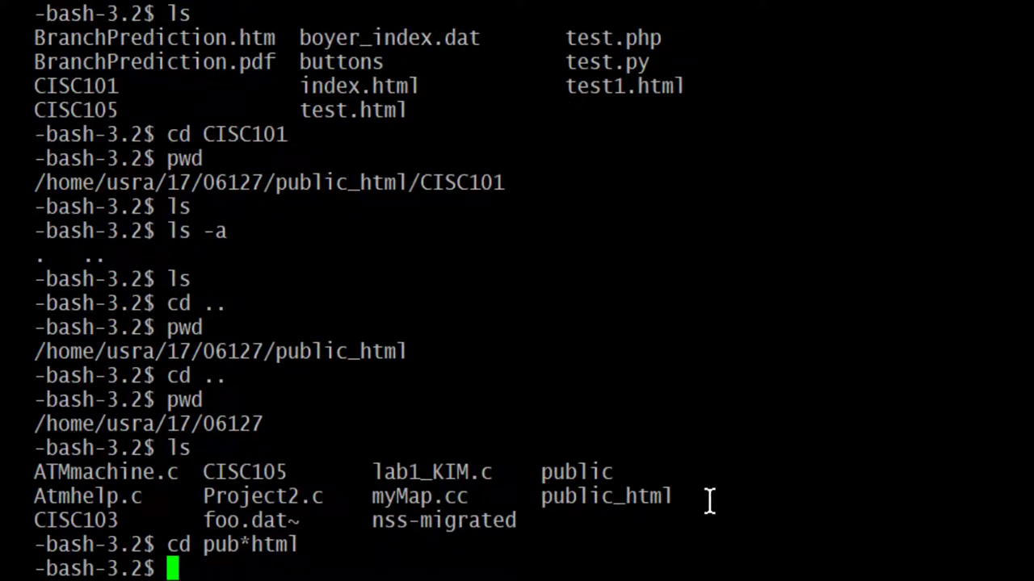
pyautogui.write('pwd')
pyautogui.press('Return')
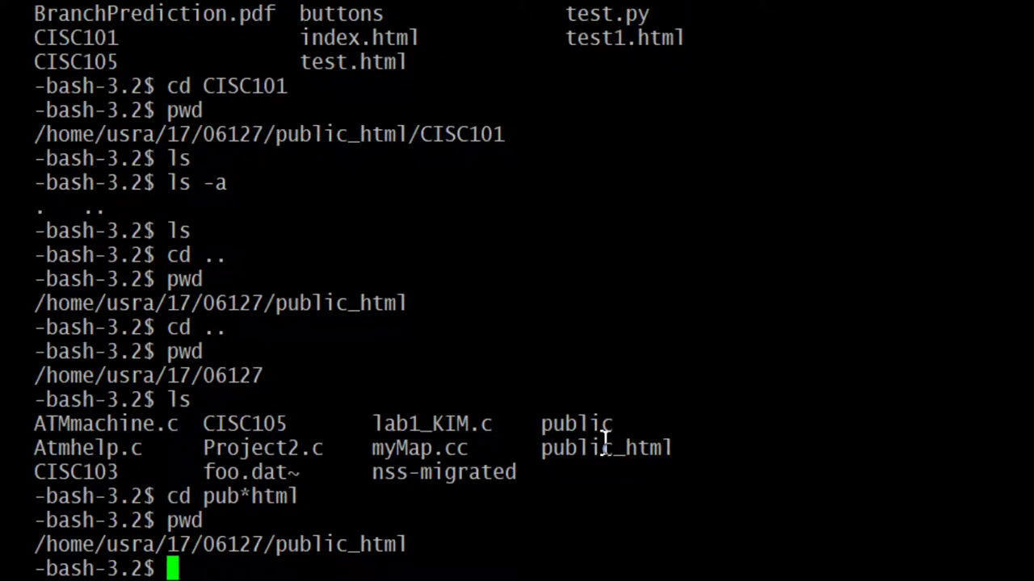
# - Highlight the public and public_html names in the earlier listing to compare their shared beginning
pyautogui.moveTo(542, 422); pyautogui.dragTo(611, 426)
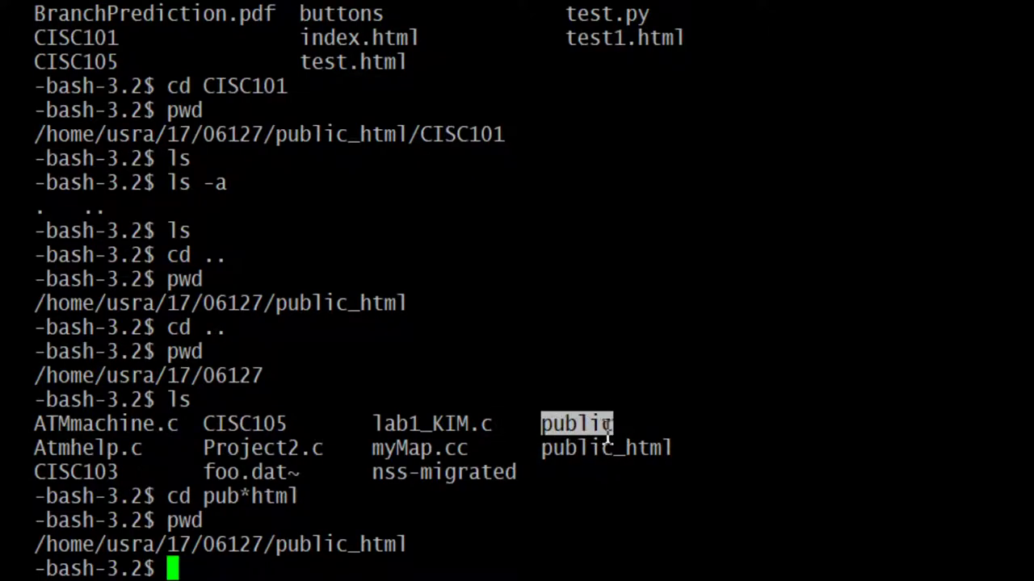
pyautogui.moveTo(546, 462); pyautogui.dragTo(596, 425)
pyautogui.click(686, 351)
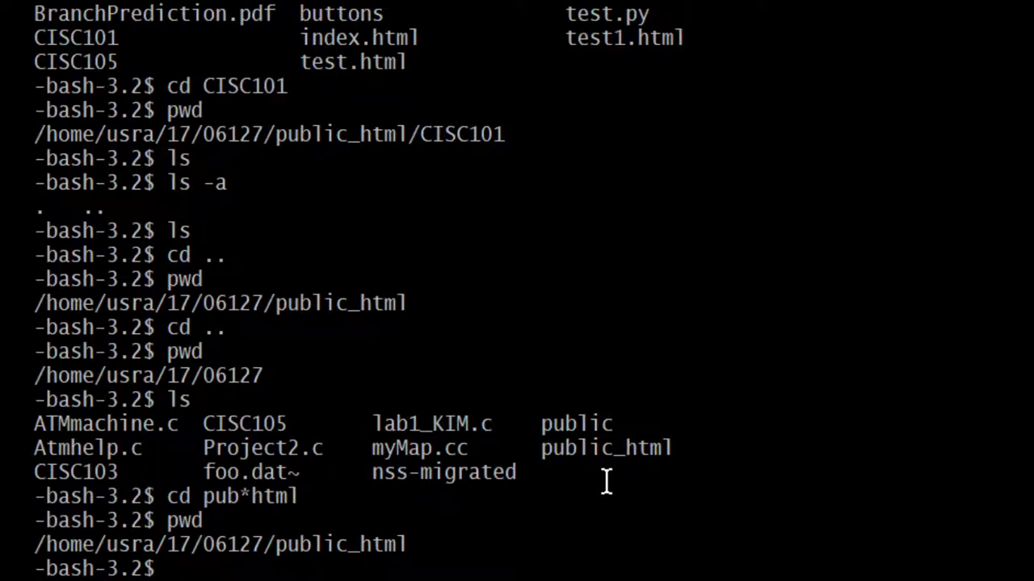
# - Move up to the parent directory with cd .., then print its path with pwd and list its contents with ls
pyautogui.write('cd ')
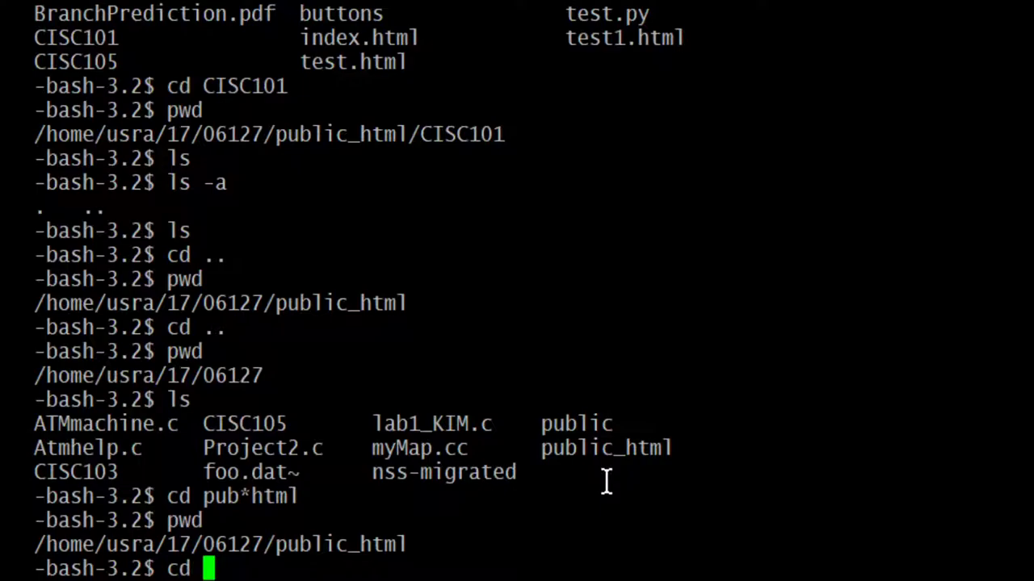
pyautogui.write('..')
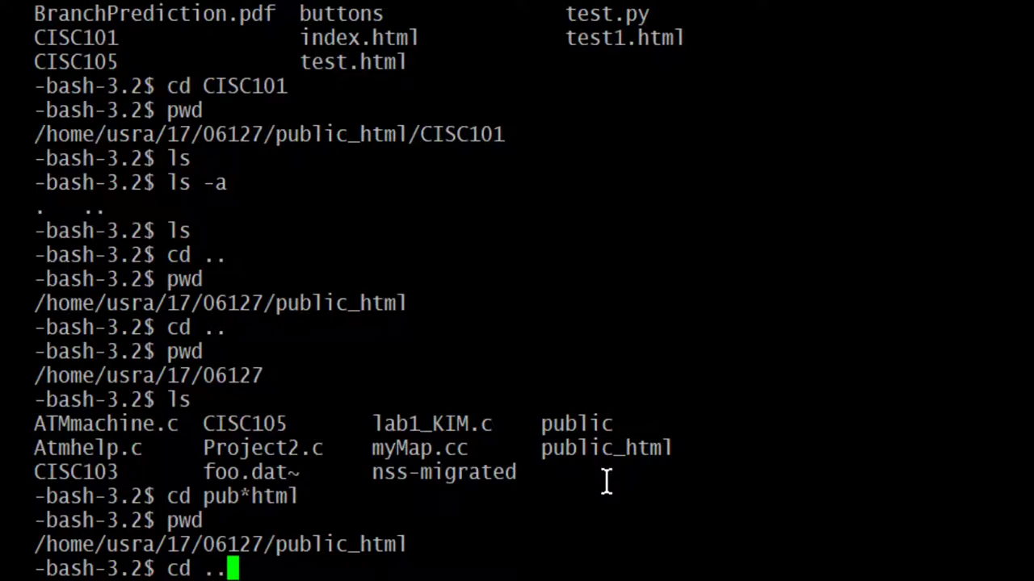
pyautogui.press('Return')
pyautogui.write('l')
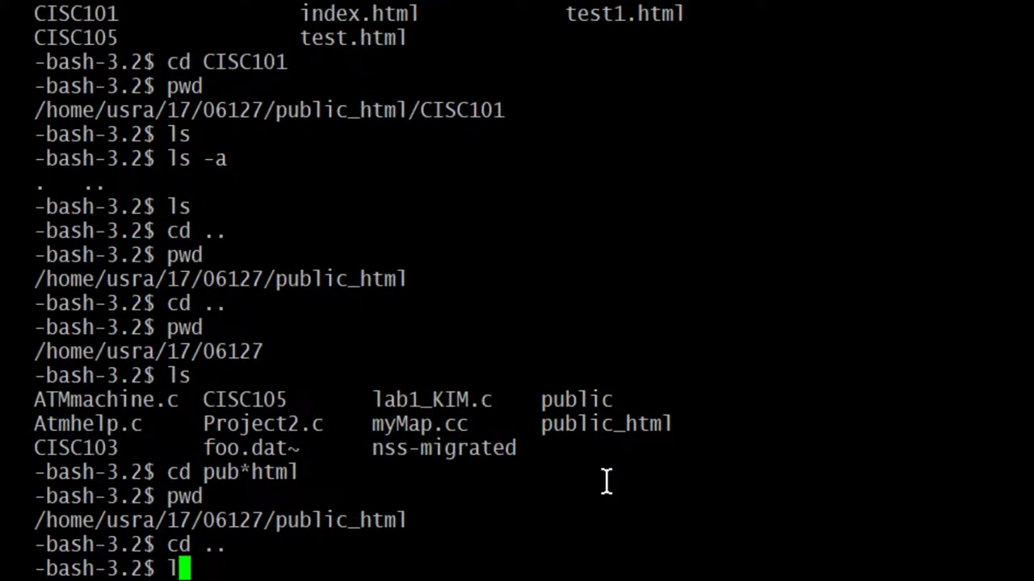
pyautogui.press('BackSpace')
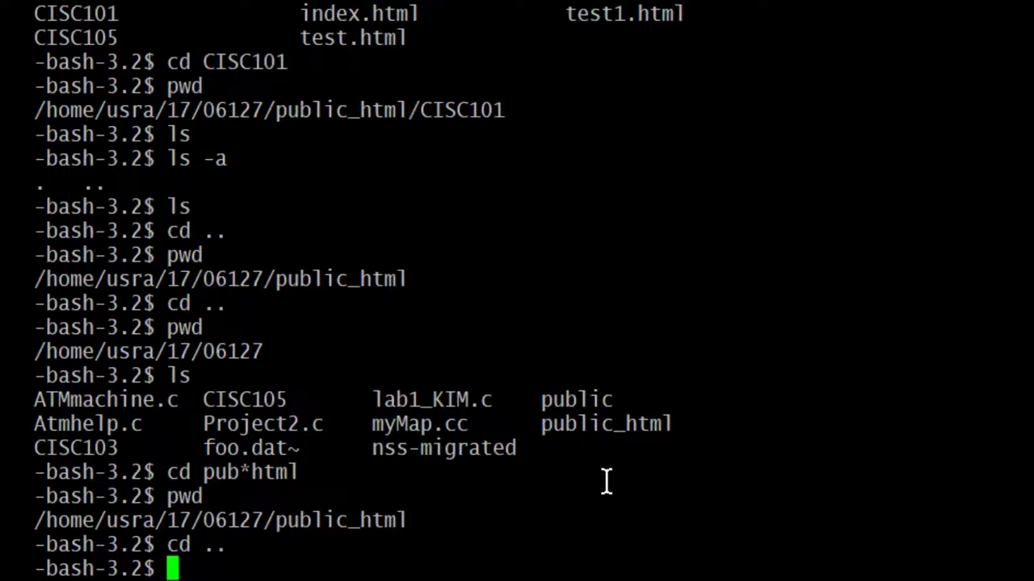
pyautogui.write('pwd')
pyautogui.press('Return')
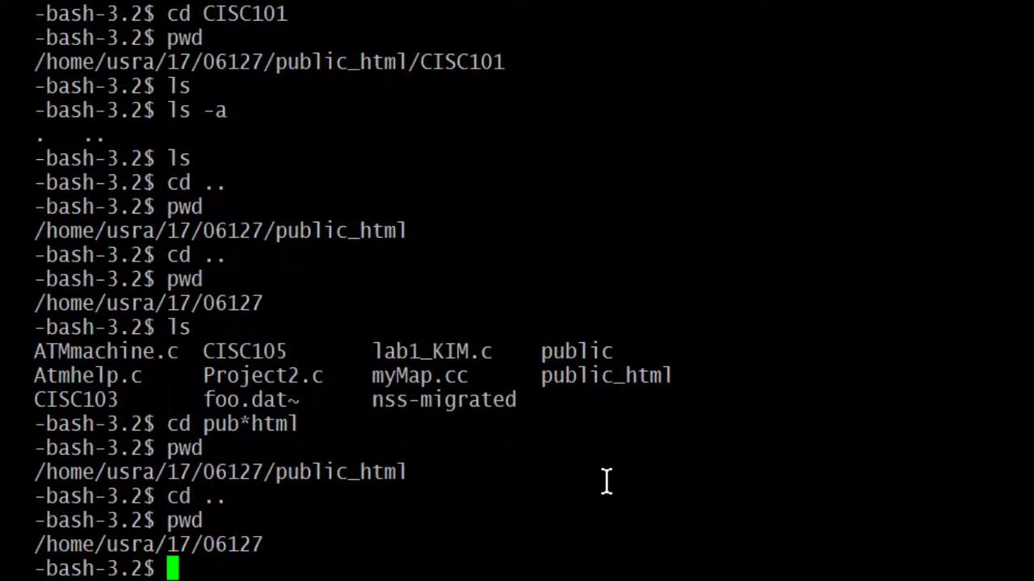
pyautogui.write('ls')
pyautogui.press('Return')
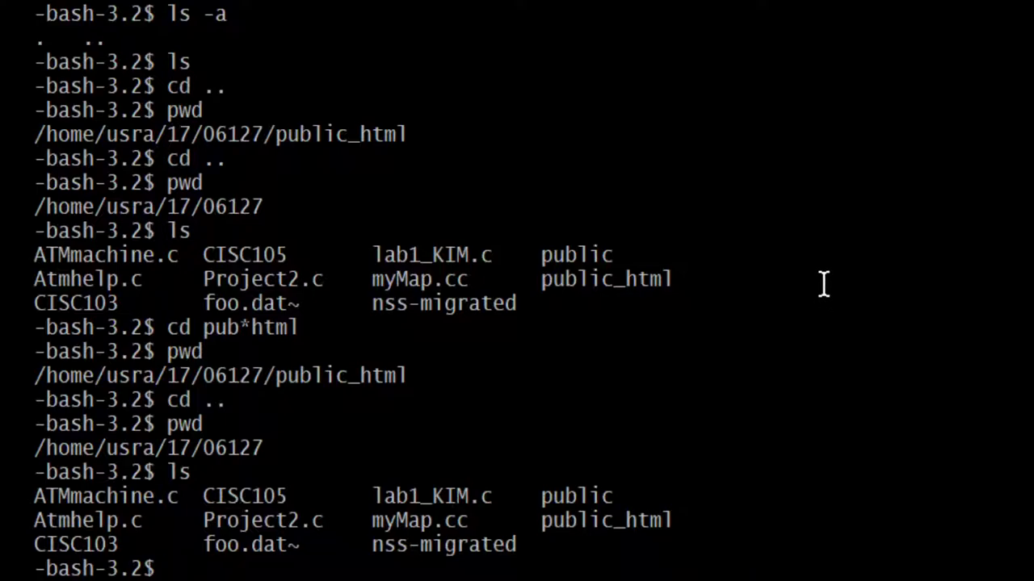
# - Change into public_html using the shorter wildcard command cd p*l and check the location with pwd
pyautogui.write('cd ')
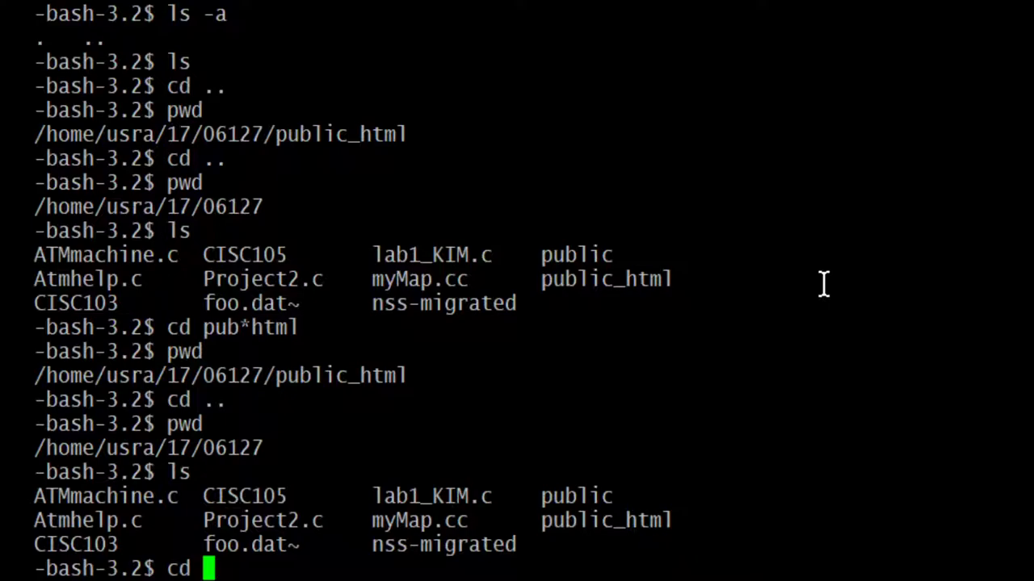
pyautogui.write('p')
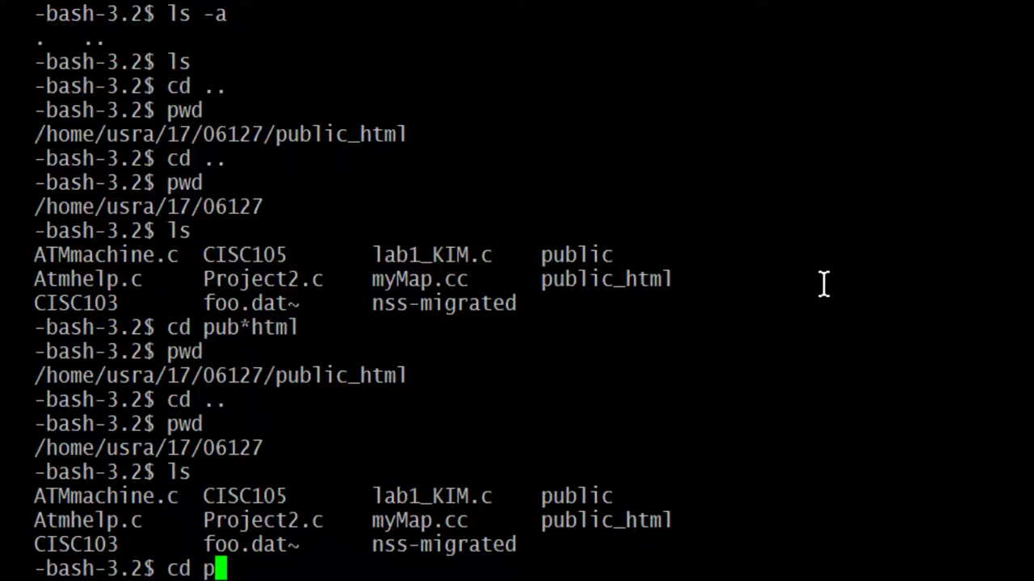
pyautogui.write('*l')
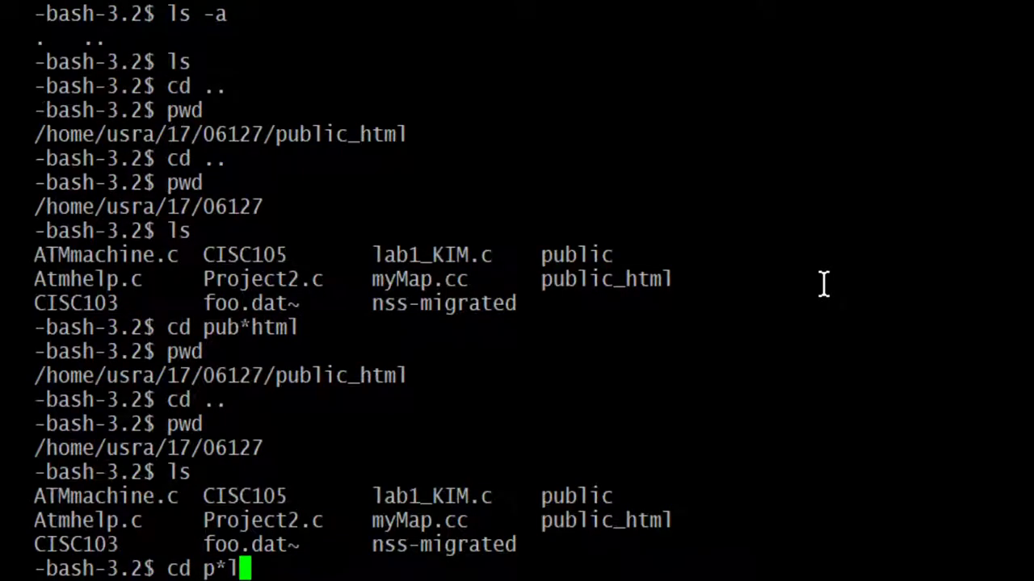
pyautogui.press('Return')
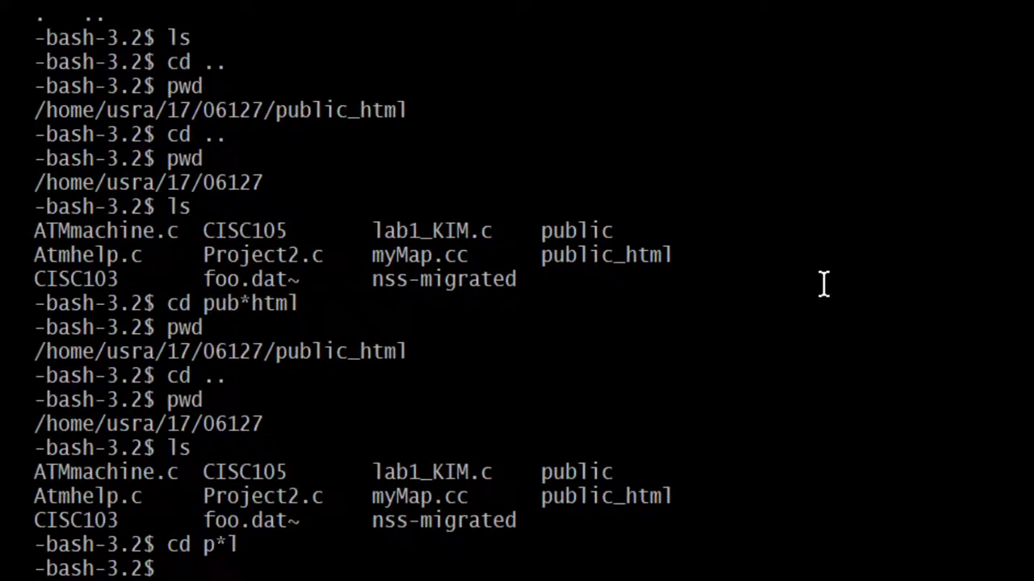
pyautogui.write('pwd')
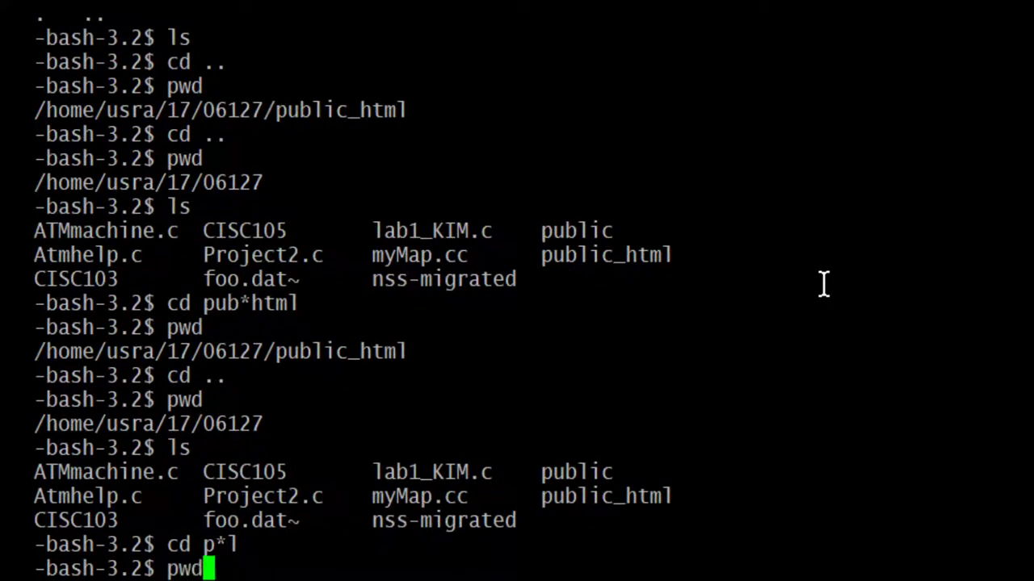
pyautogui.press('Return')
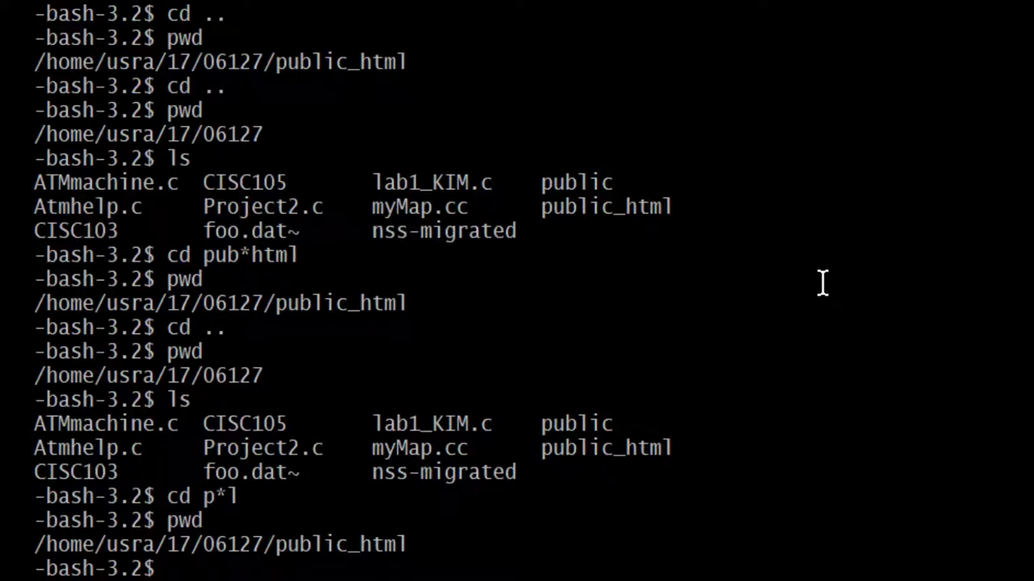
# - Return to the home directory by running cd without an argument and check the location with pwd
pyautogui.write('cde')
pyautogui.press('BackSpace')
pyautogui.press('Return')
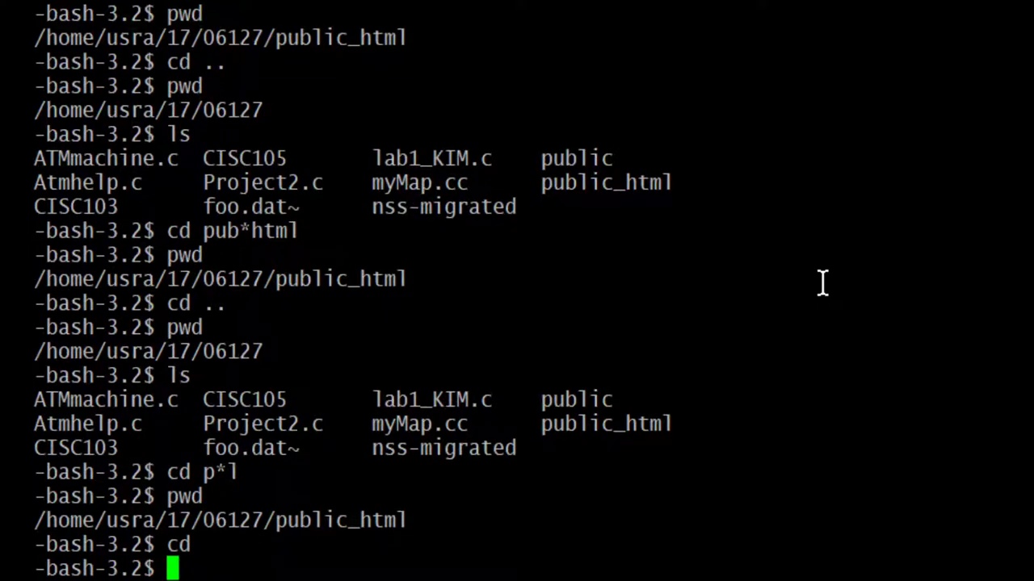
pyautogui.write('pwd')
pyautogui.press('Return')
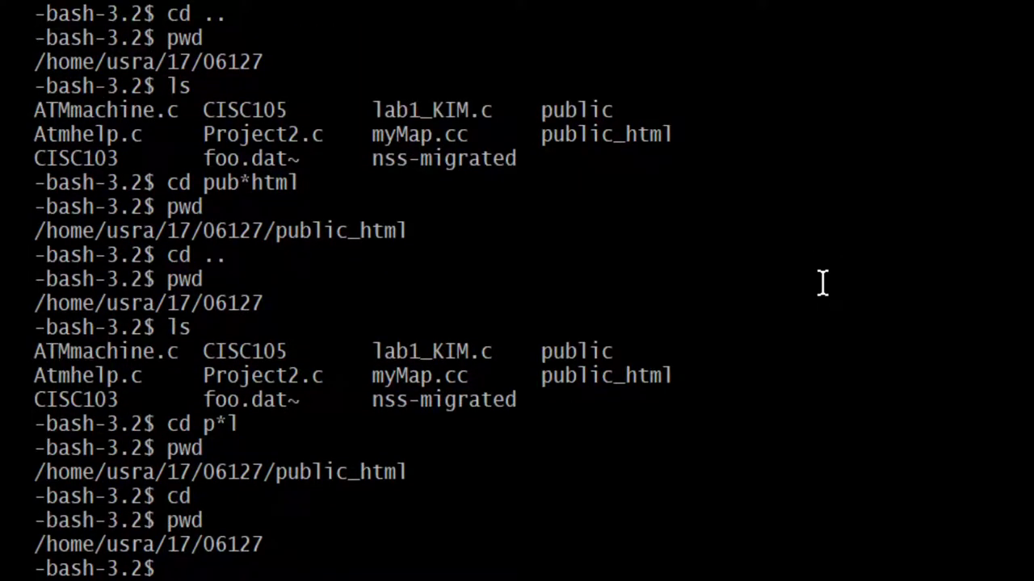